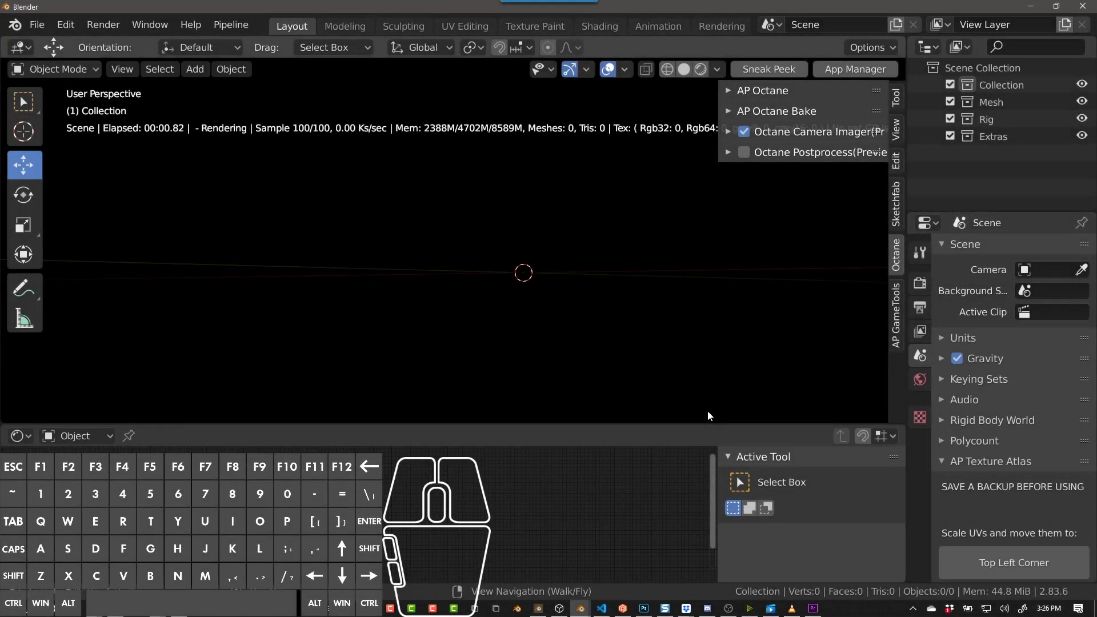
left_click(728, 91)
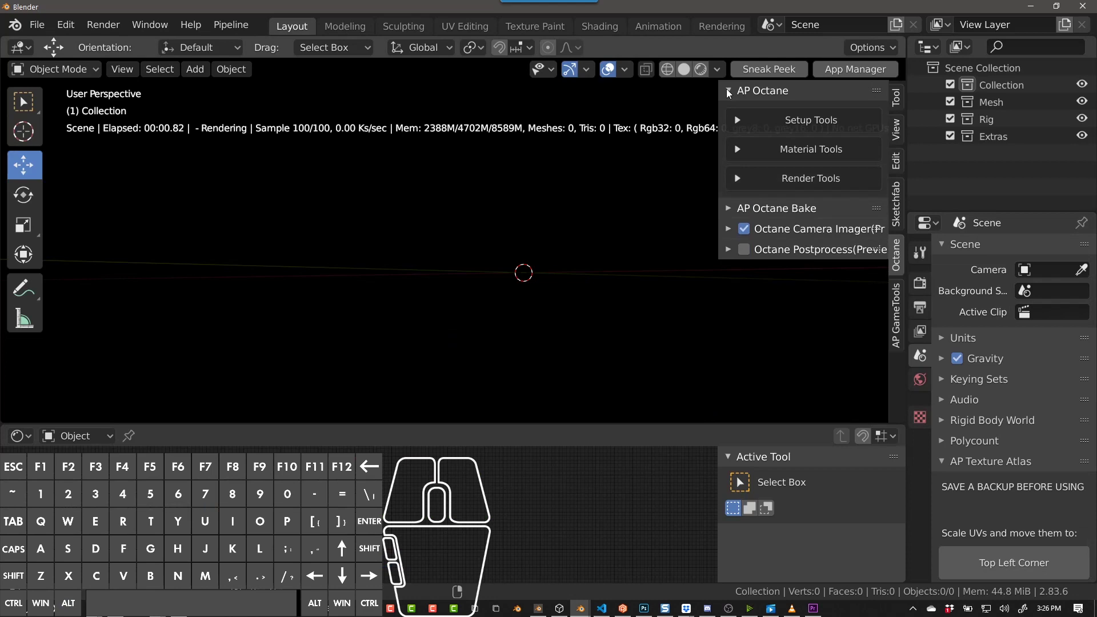
left_click(729, 92)
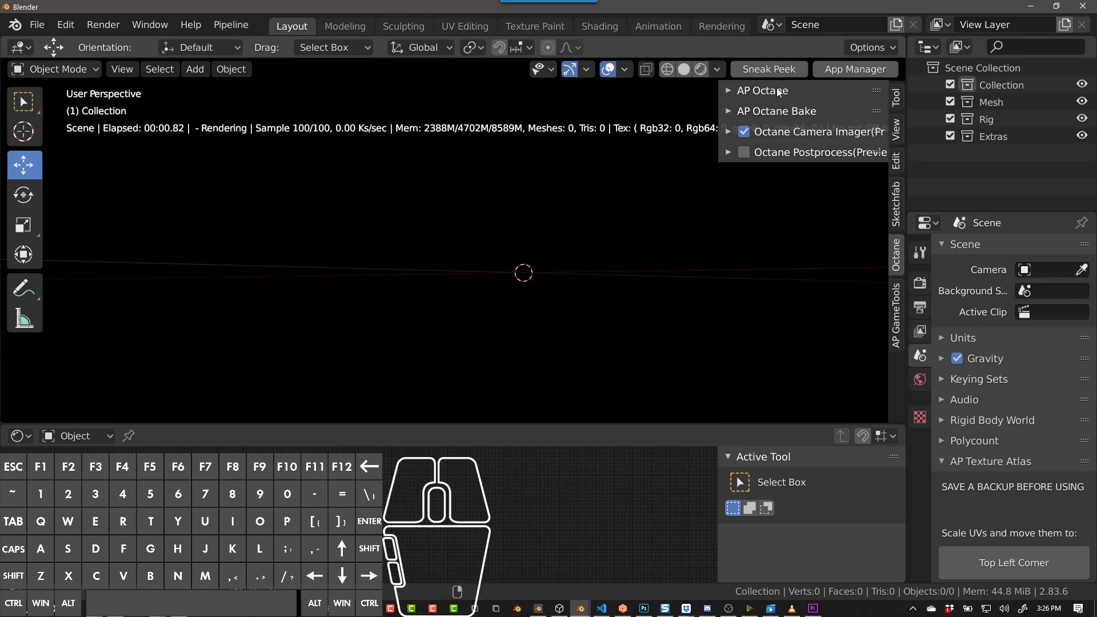
key("o")
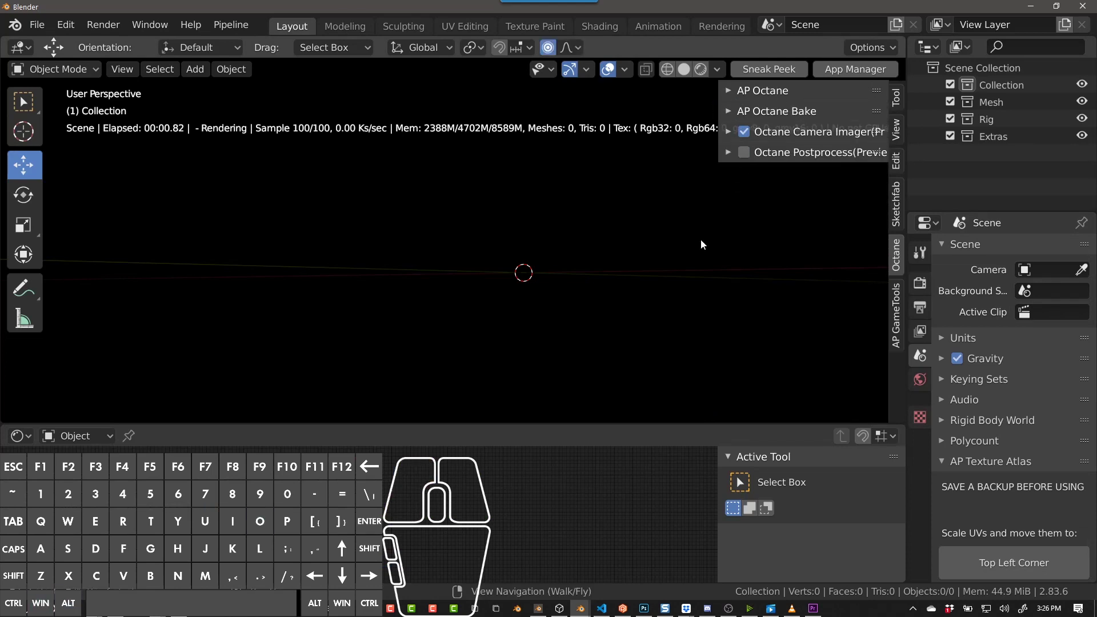
Search the computer's installed apps for "oct" and dismiss the results without opening anything
key("super")
type("oct")
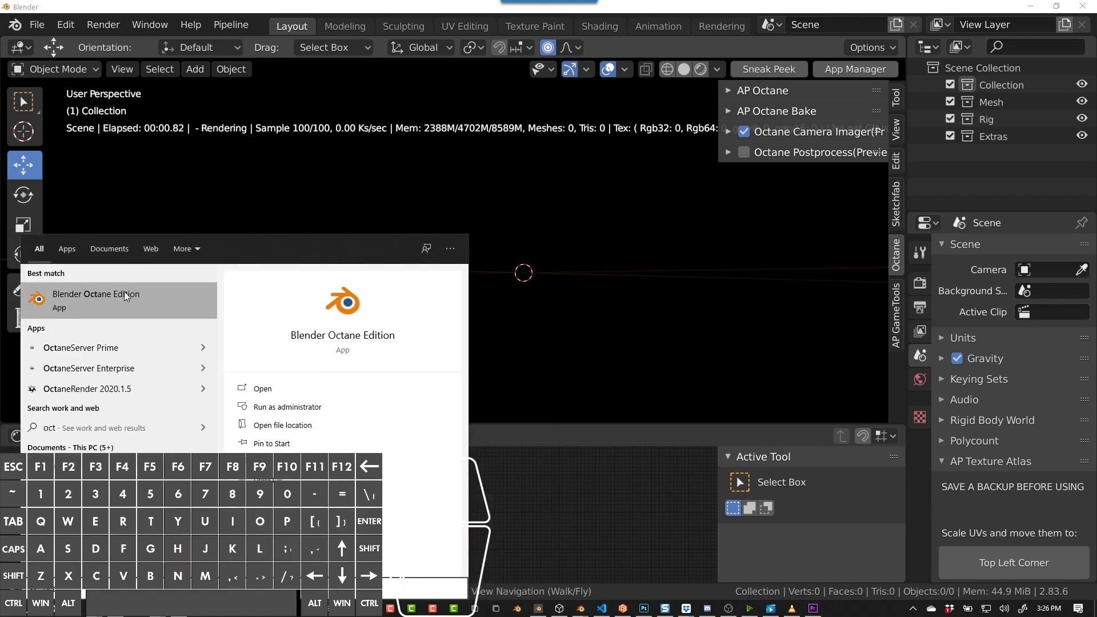
key("super")
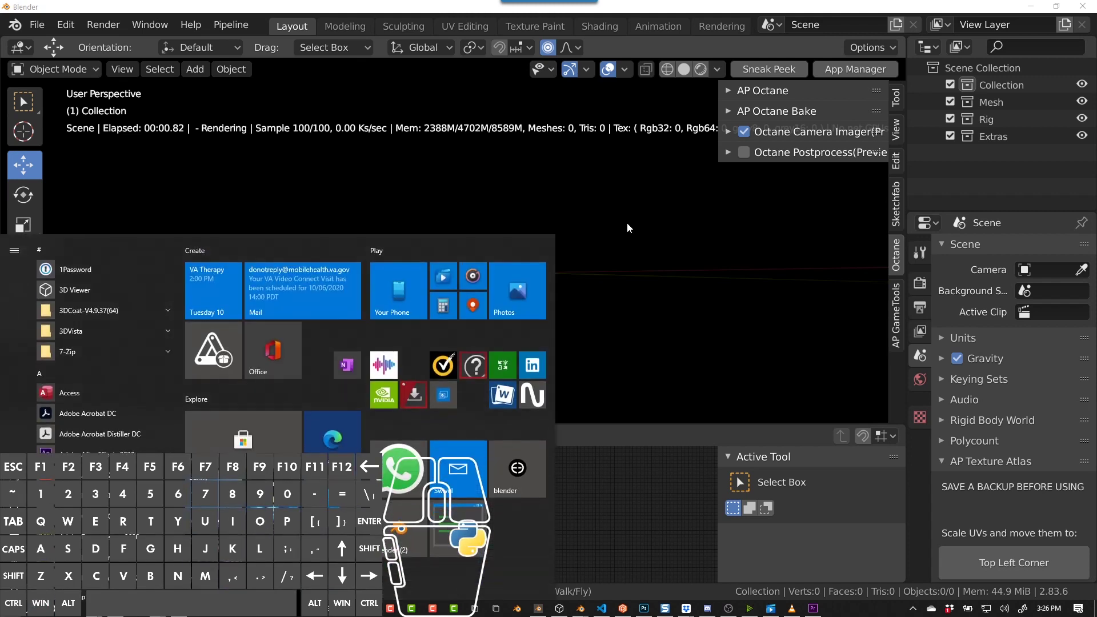
left_click(628, 222)
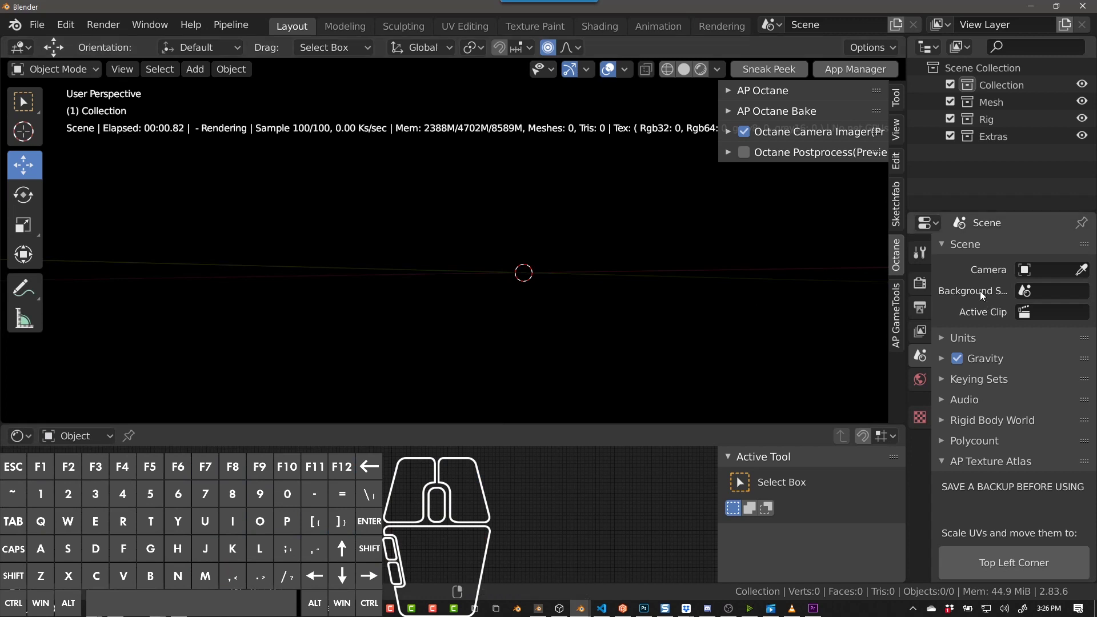
Examine the Octane Camera Imager settings and the tool groups under AP Octane
left_click(897, 264)
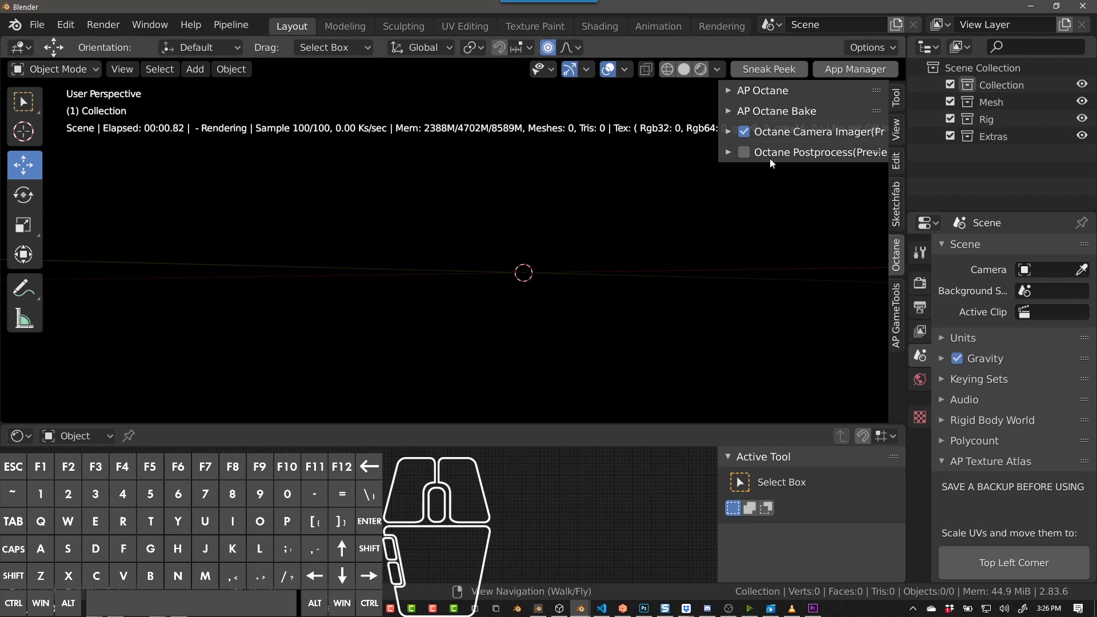
mouse_move(876, 92)
left_mouse_down()
mouse_move(878, 166)
mouse_move(876, 90)
mouse_move(868, 97)
left_mouse_up()
left_click(730, 132)
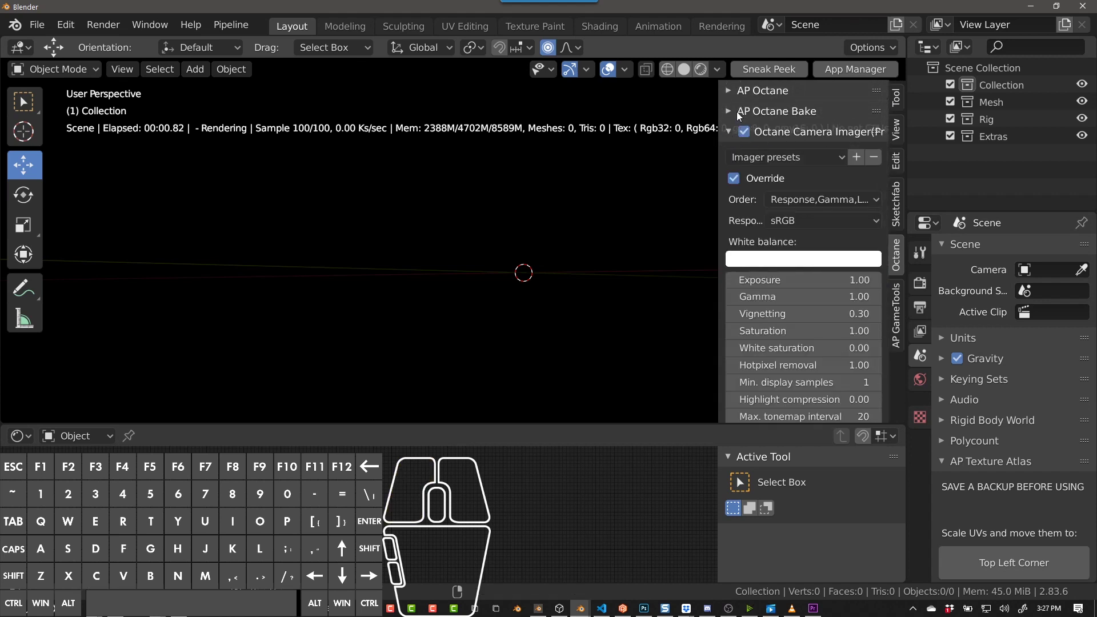
left_click(728, 90)
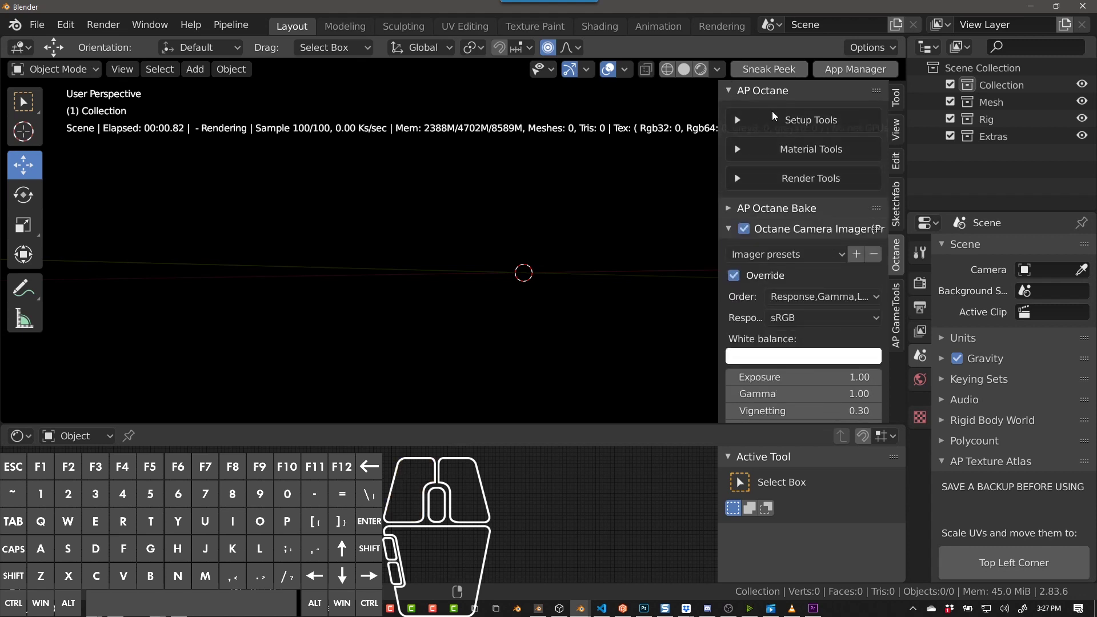
left_click(735, 92)
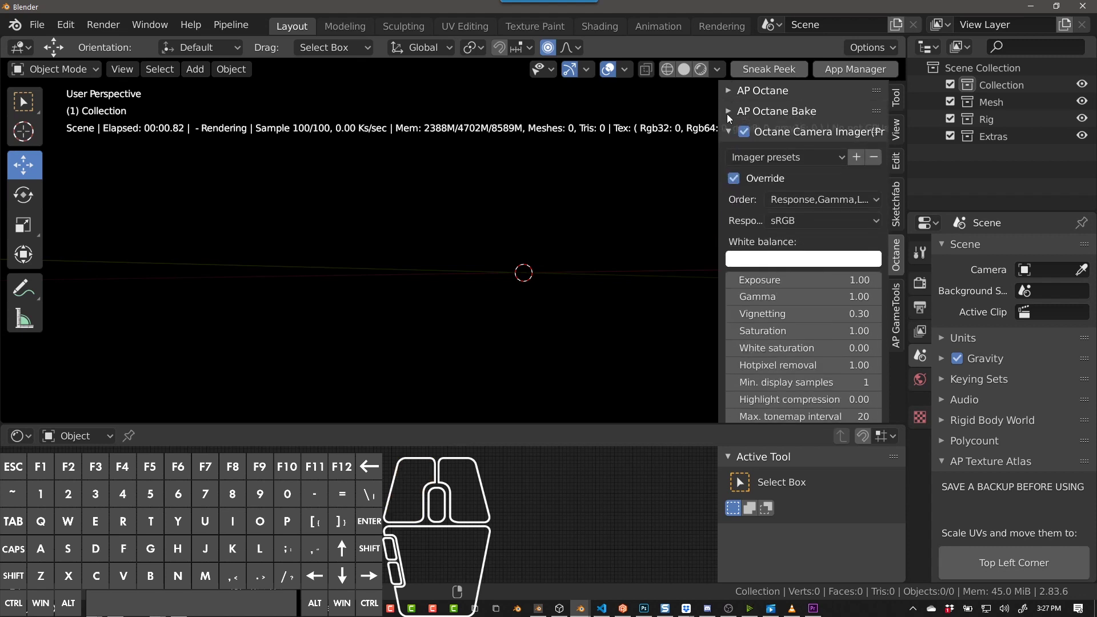
Examine the AP Octane Bake tools from baking setup through after-baking, and collapse that section and Octane Camera Imager
left_click(728, 113)
scroll(763, 172, "down", 2)
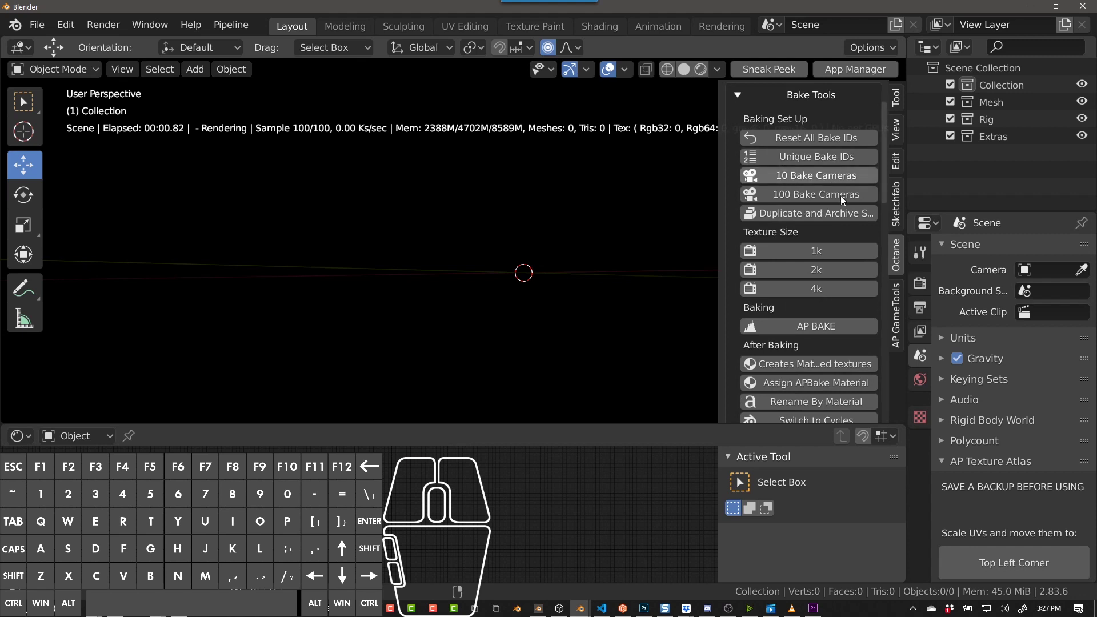
scroll(821, 316, "down", 4)
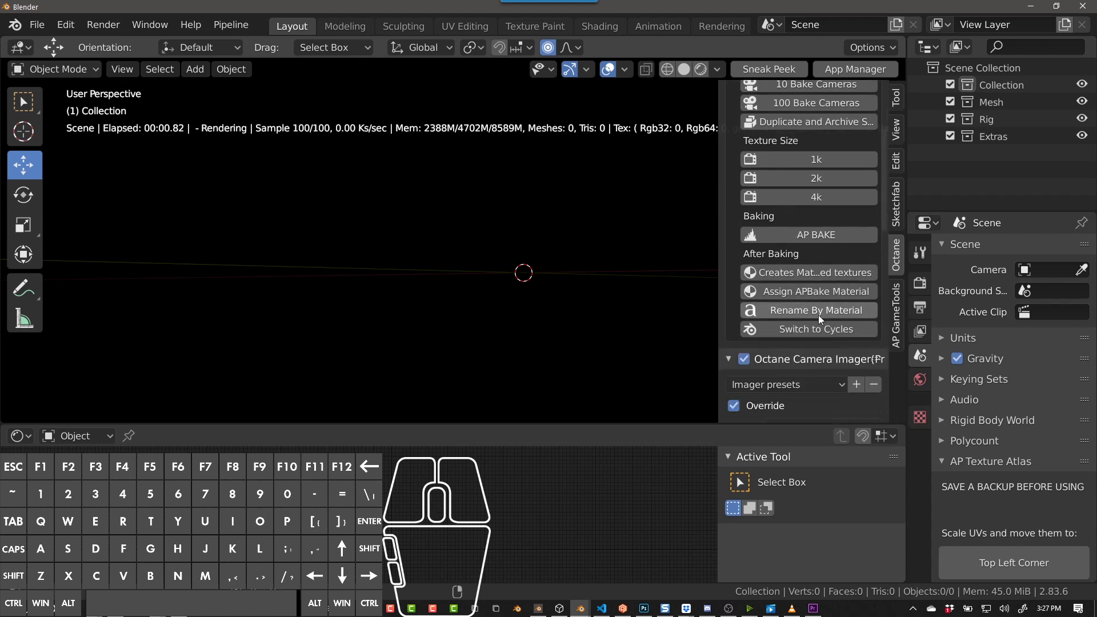
scroll(826, 300, "up", 3)
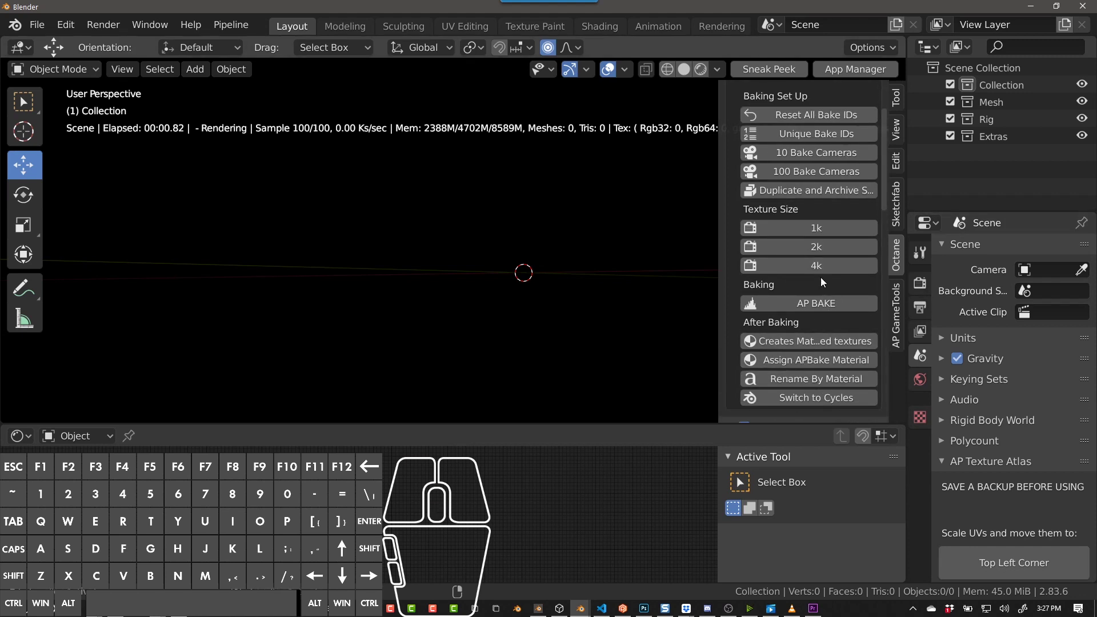
scroll(787, 320, "up", 8)
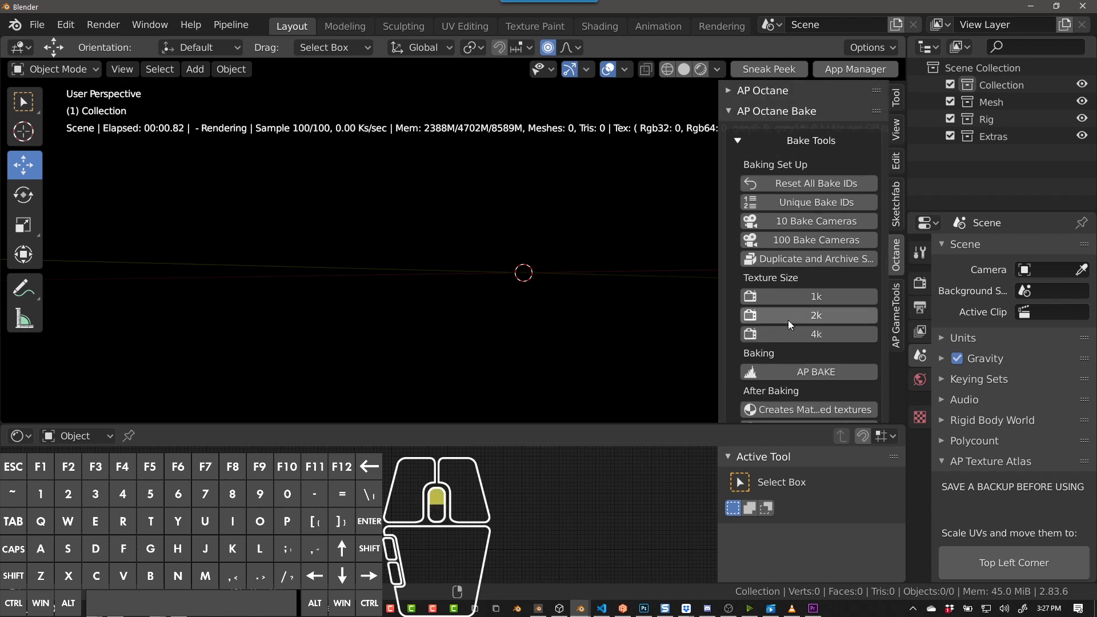
left_click(732, 140)
left_click(740, 112)
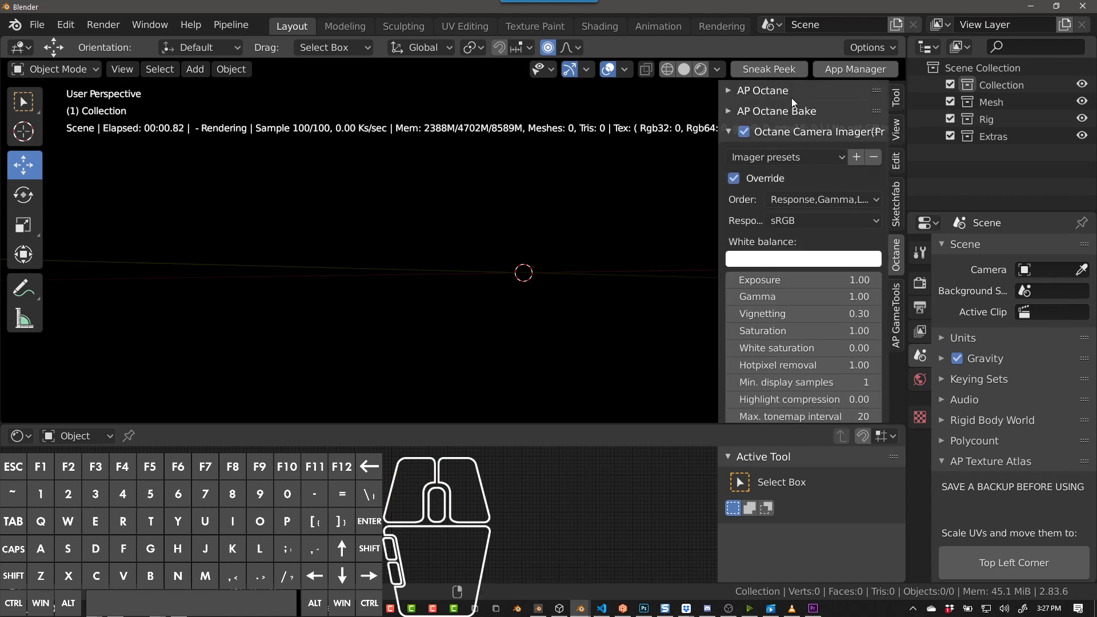
left_click(731, 132)
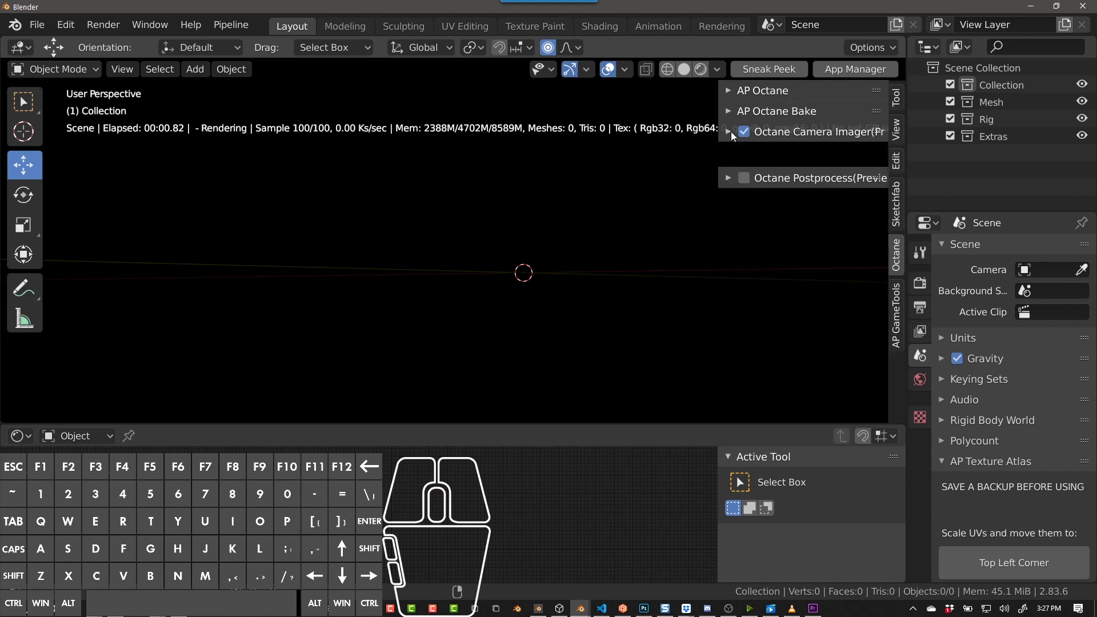
Move the AP Octane section below Octane Postprocess and expand it
mouse_move(880, 105)
left_mouse_down()
mouse_move(883, 166)
mouse_move(887, 114)
mouse_move(886, 136)
mouse_move(873, 141)
mouse_move(874, 90)
left_mouse_up()
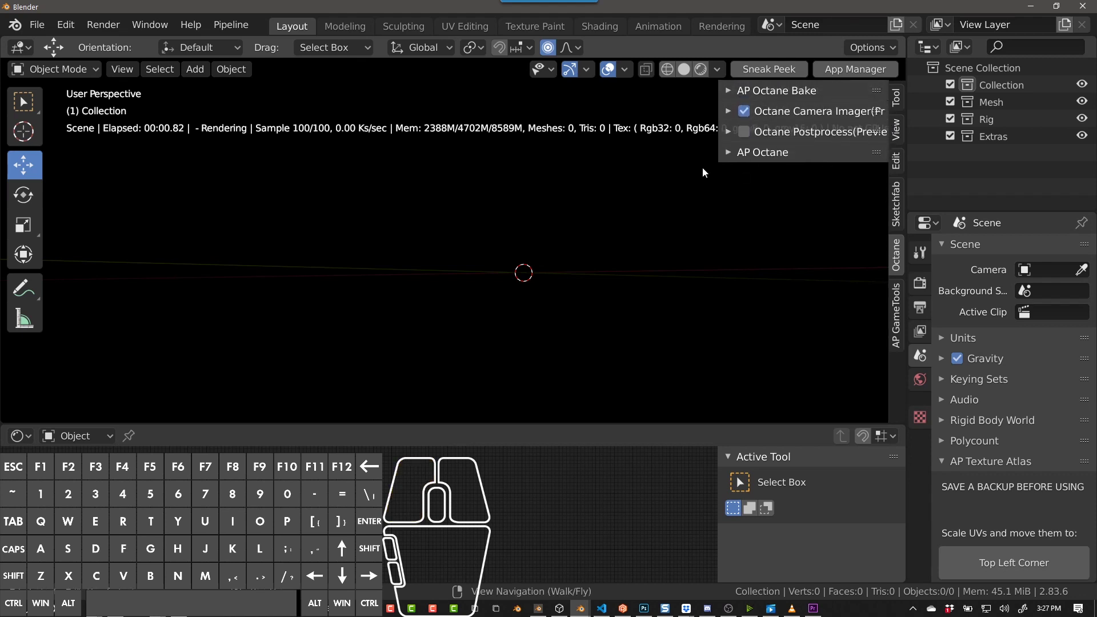
left_click(729, 152)
scroll(728, 152, "down", 1)
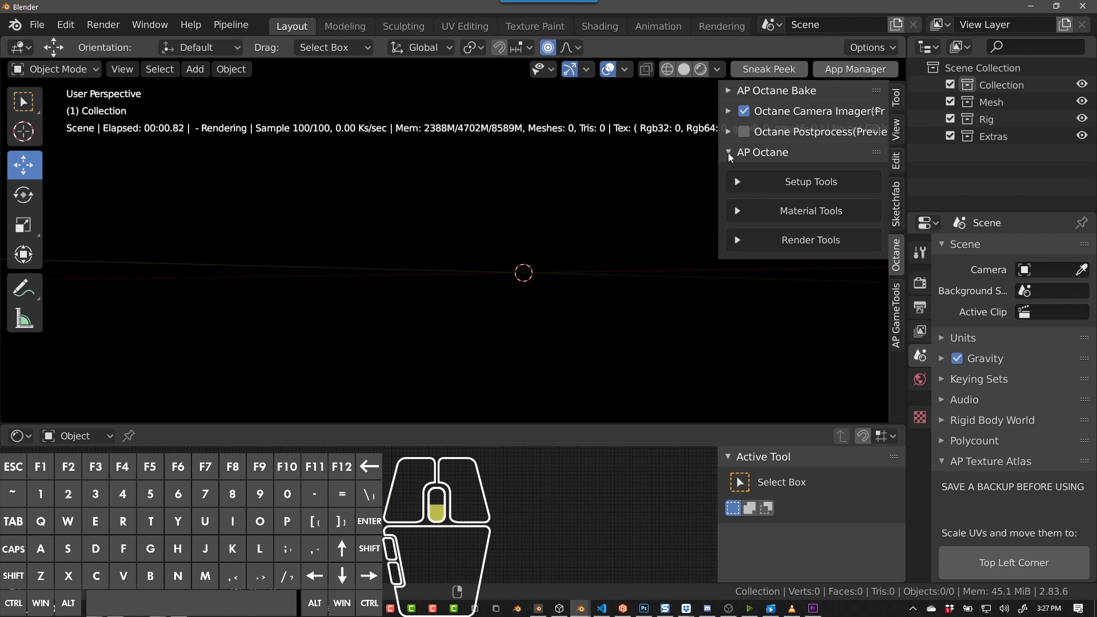
Examine the Setup, Material and Render Tools of AP Octane, leaving only Setup Tools expanded
left_click(742, 239)
left_click(742, 214)
left_click(742, 185)
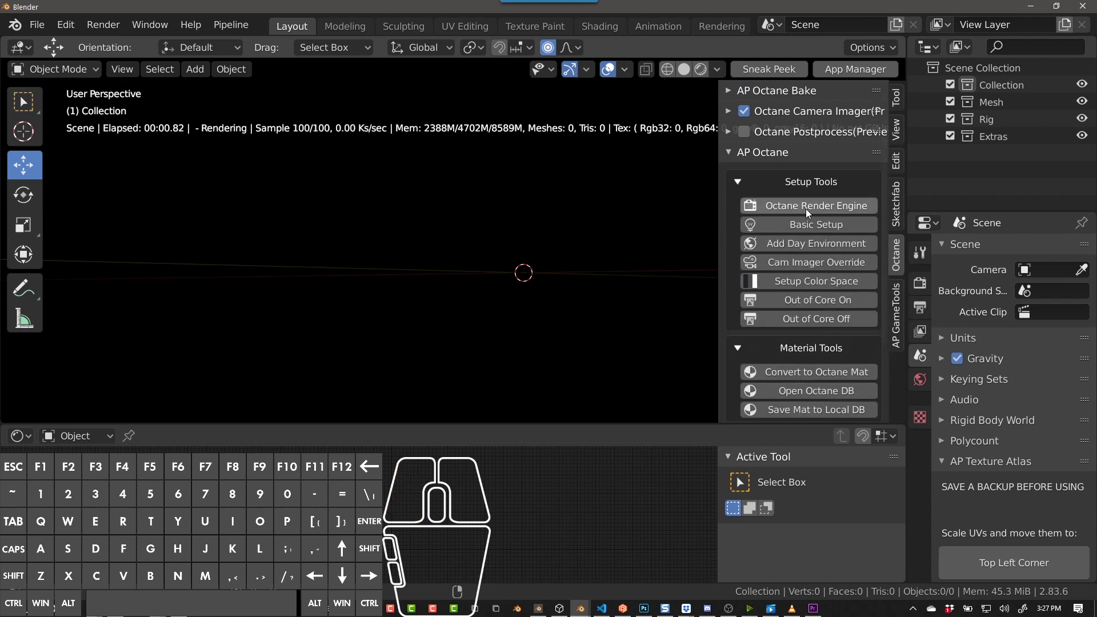
scroll(807, 306, "down", 3)
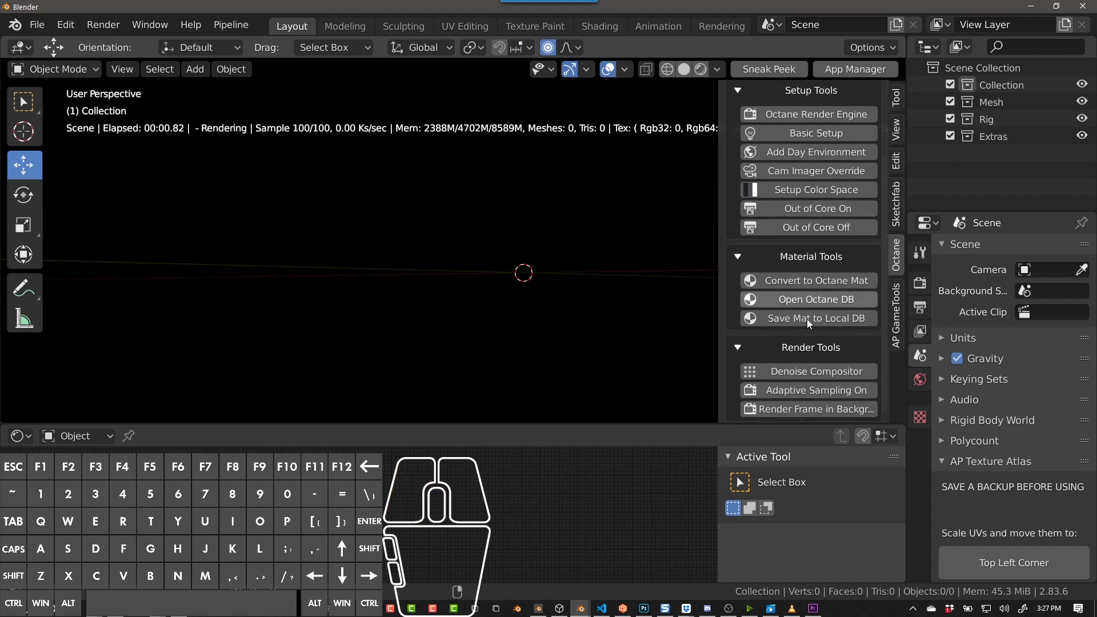
scroll(821, 357, "down", 1)
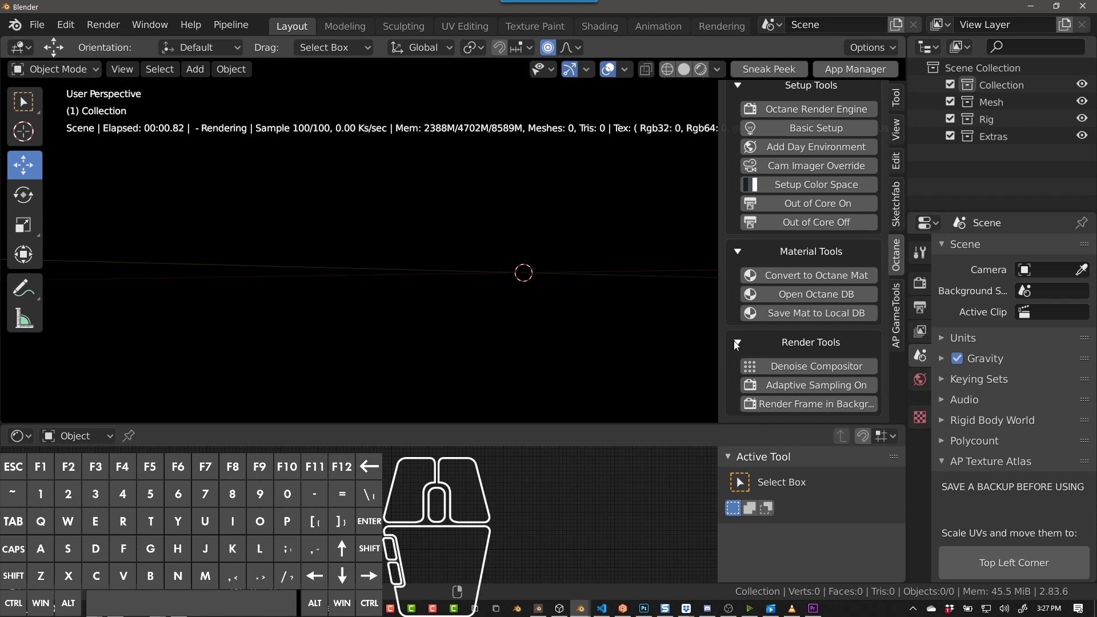
scroll(735, 339, "up", 3)
left_click(738, 313, "ctrl")
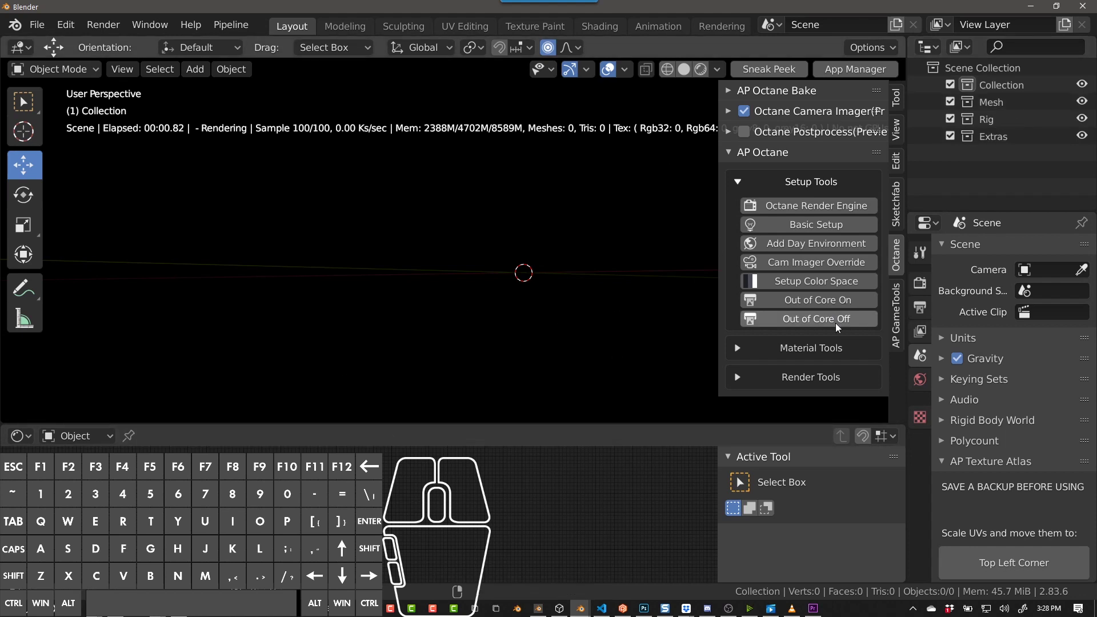
Switch the render engine to Eevee and back to Octane with the Octane Render Engine setup tool, twice
left_click(920, 283)
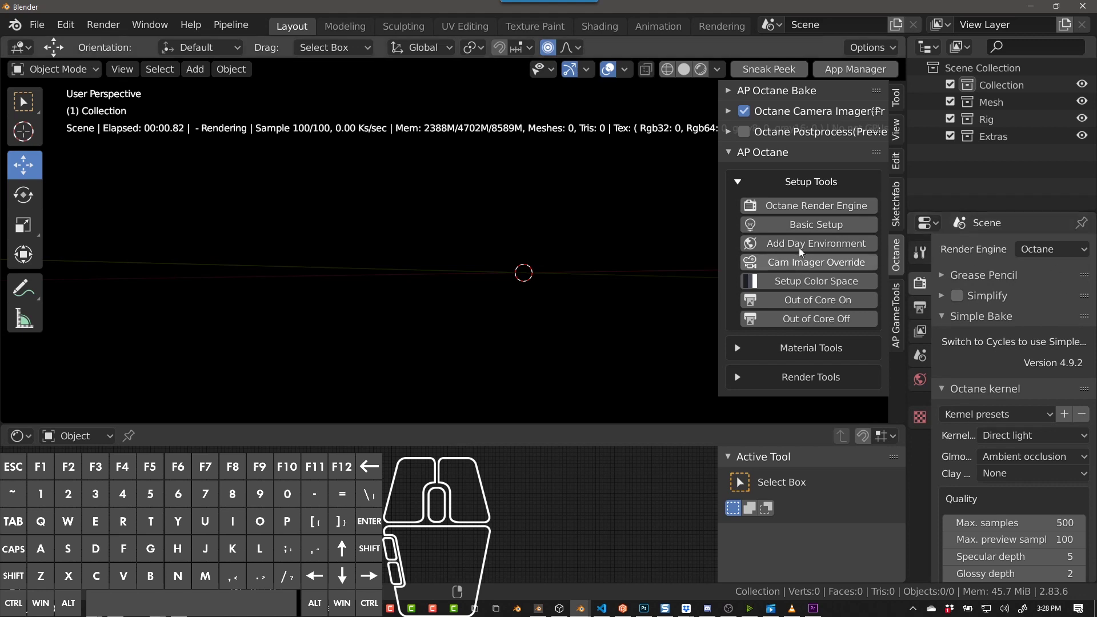
left_click(1035, 250)
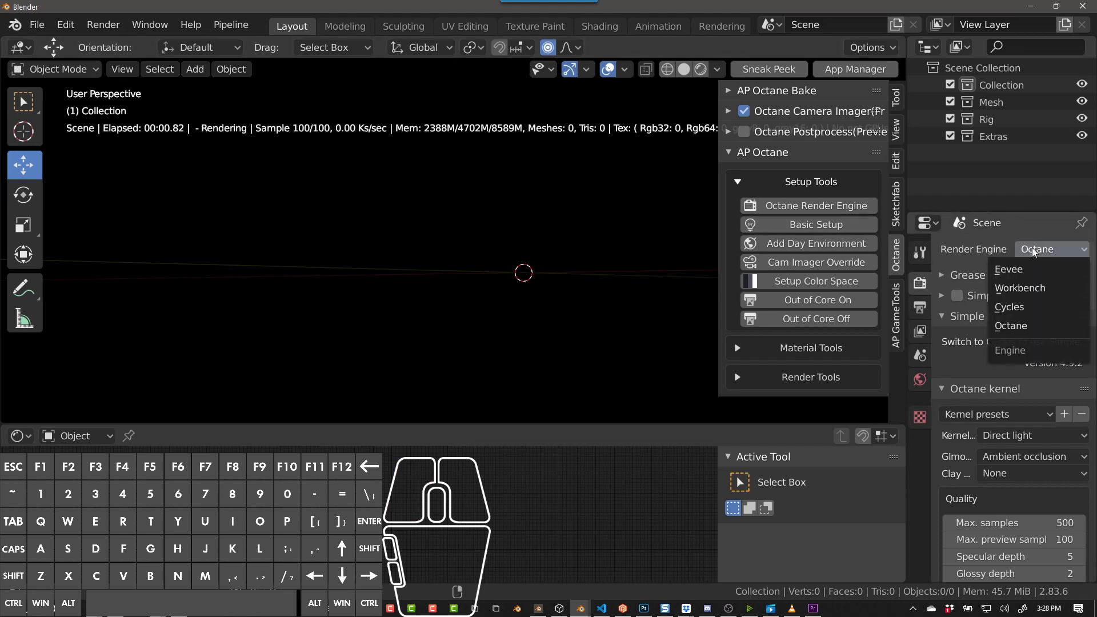
left_click(1032, 269)
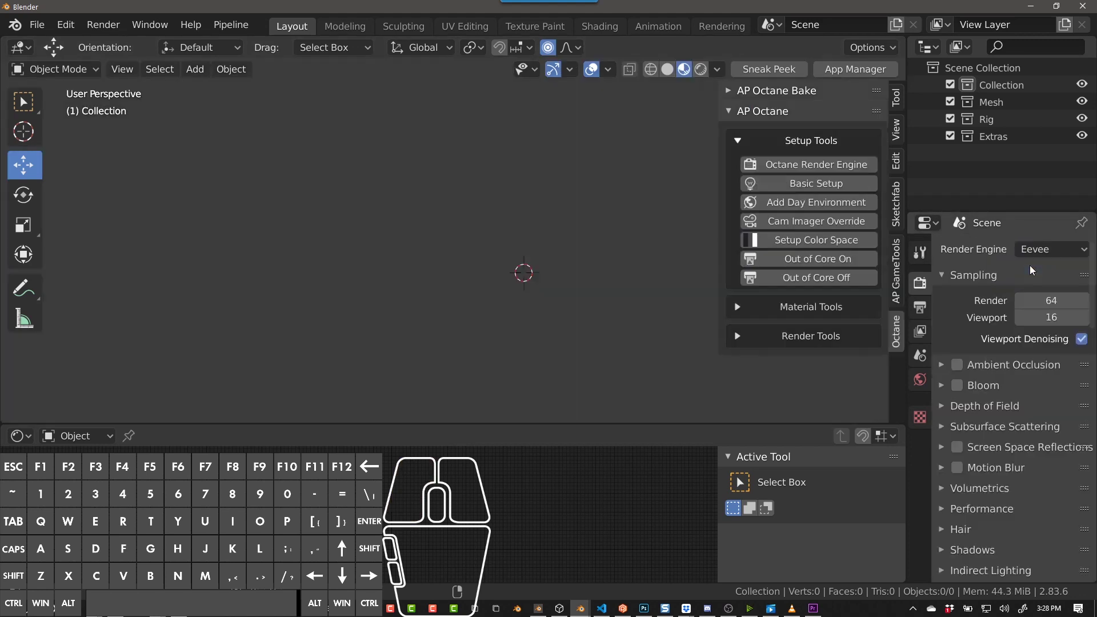
left_click(821, 169)
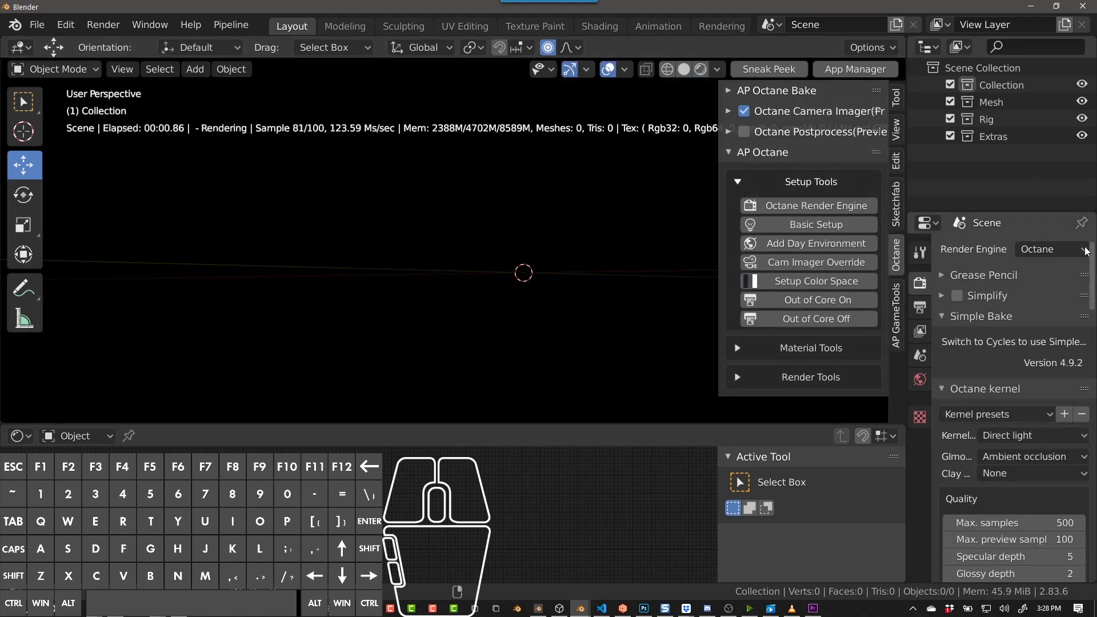
left_click(1044, 255)
left_click(1045, 270)
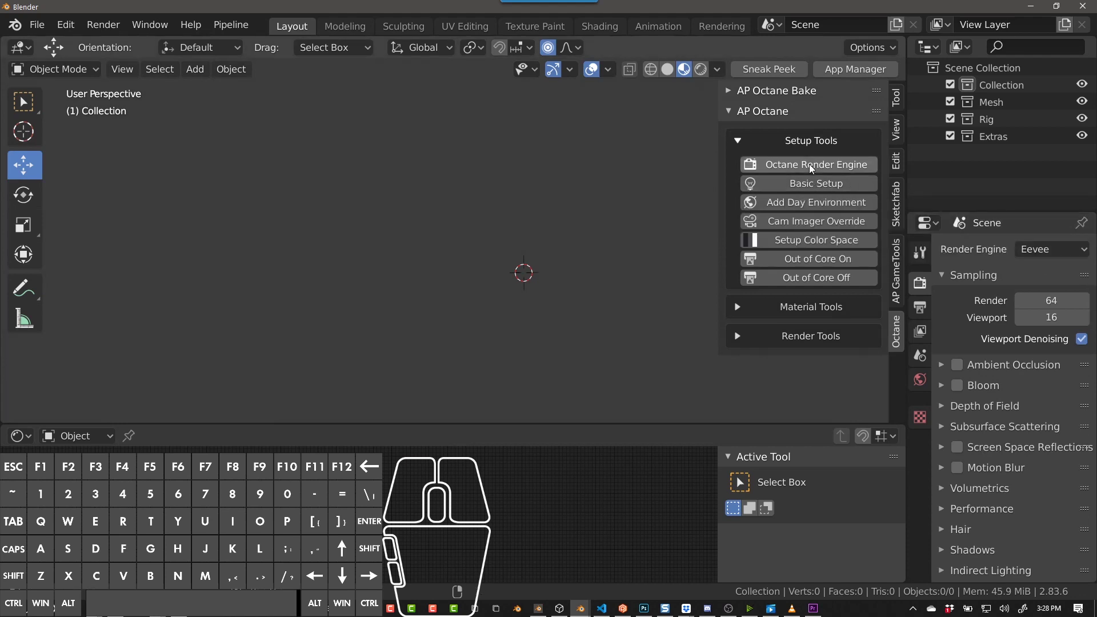
left_click(823, 166)
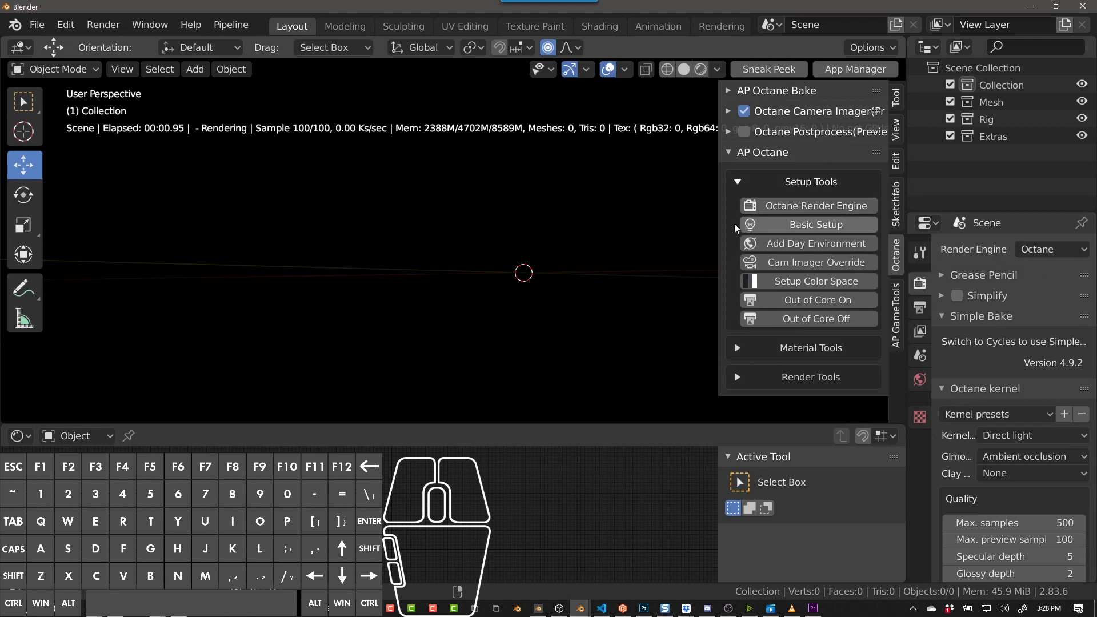
Generate the Basic Setup scene and inspect the AP Material nodes on the Suzanne mesh
left_click(816, 225)
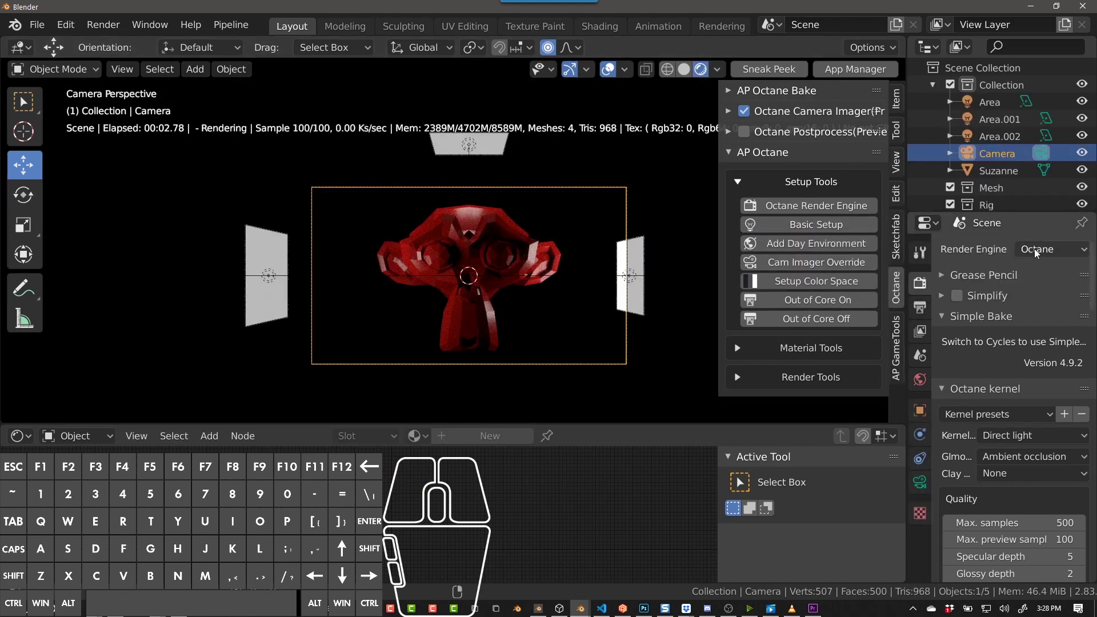
left_click(472, 273)
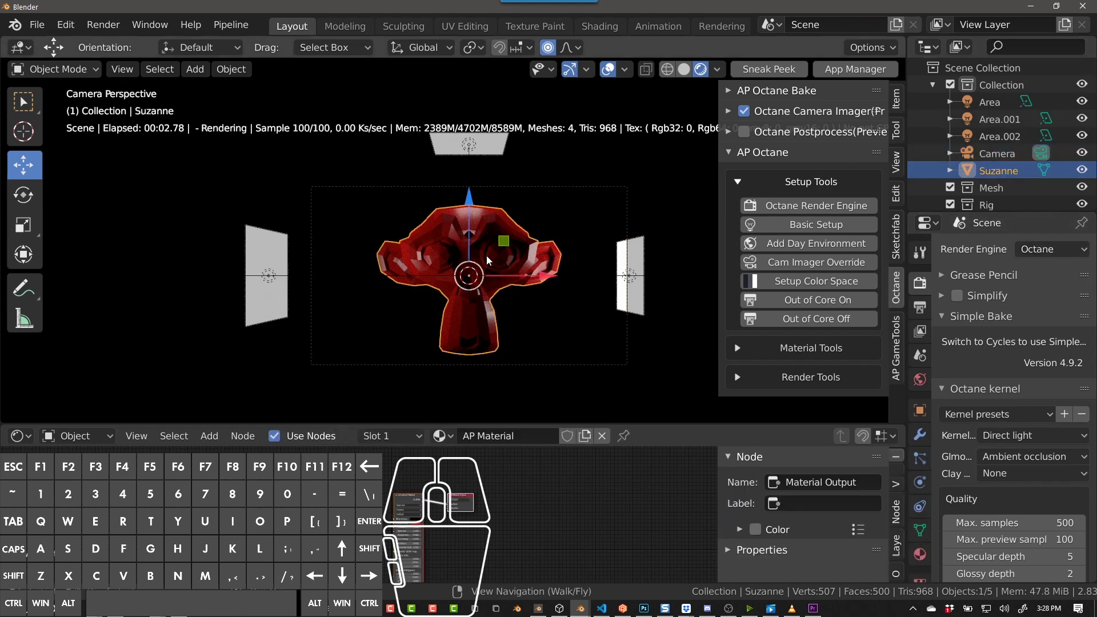
scroll(424, 549, "up", 8)
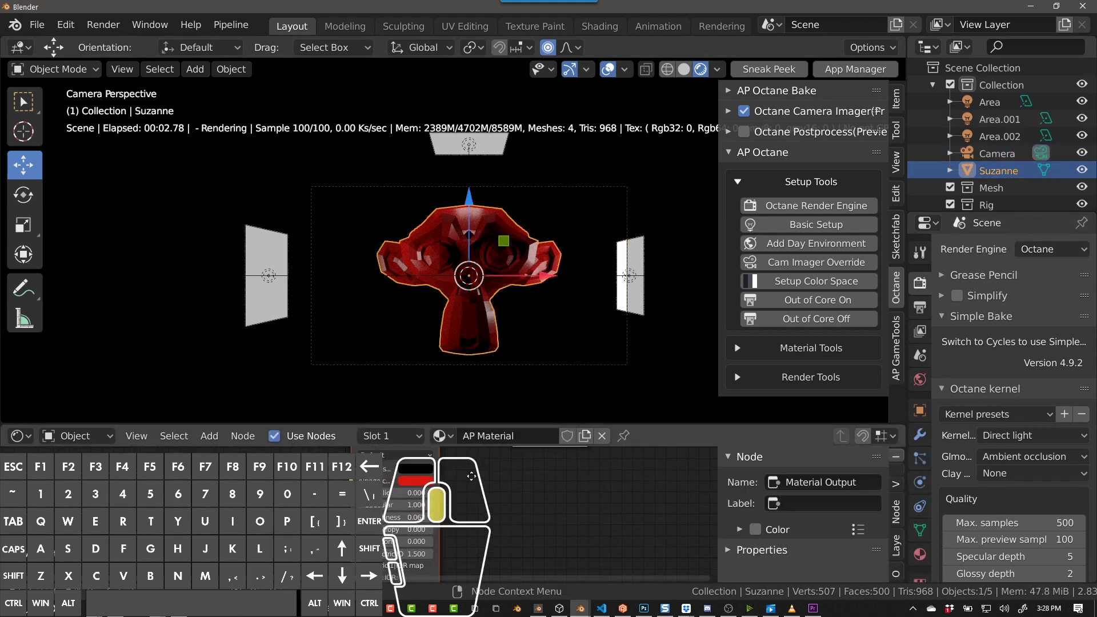
middle_click_drag(473, 490, 474, 540)
left_click(412, 287)
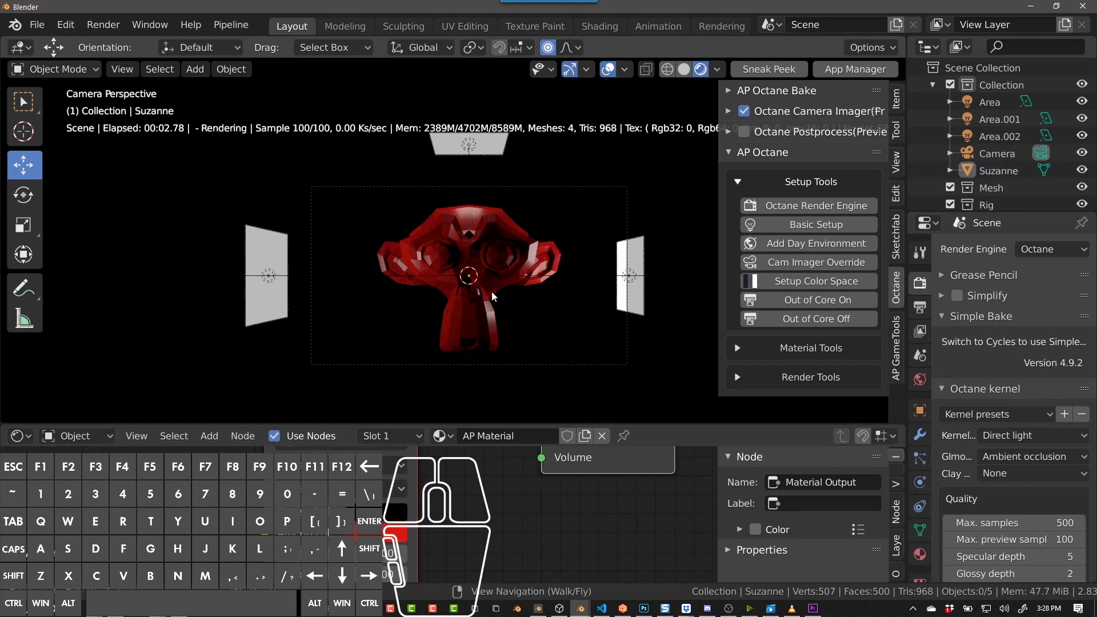
Select the area lights around Suzanne and the scene camera in turn to inspect them
left_click(626, 305)
left_click(626, 279)
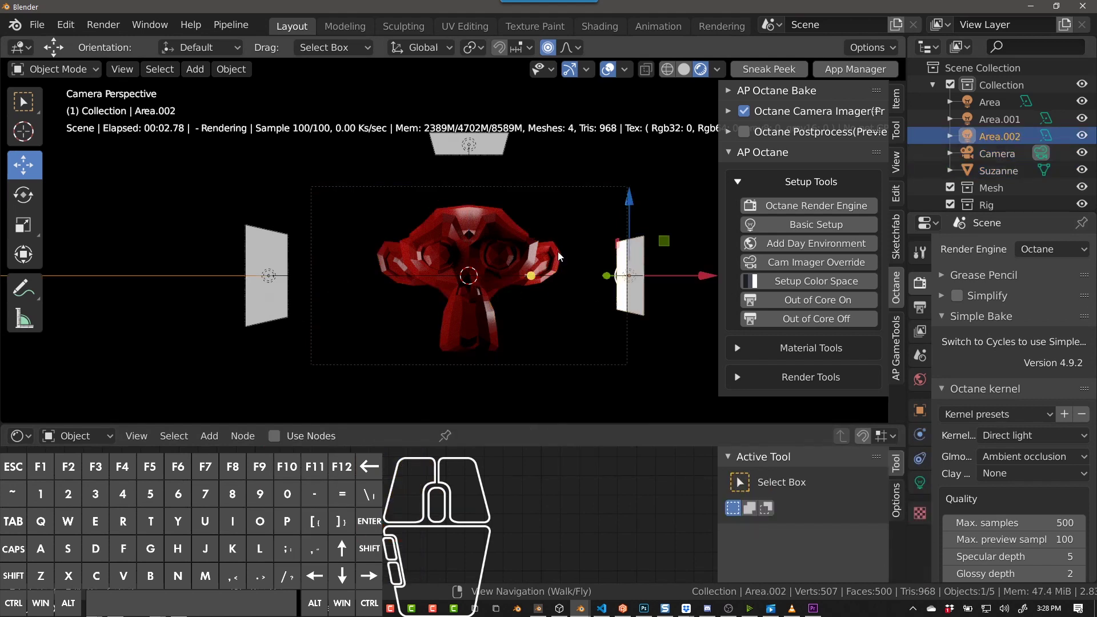
left_click(266, 275)
left_click(475, 146)
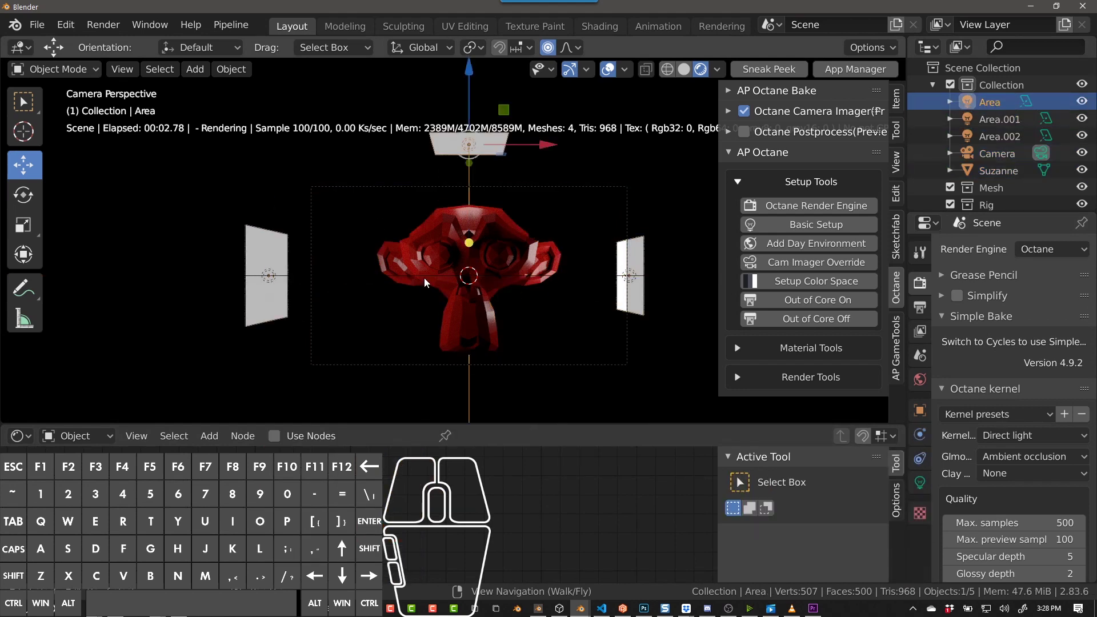
left_click(1023, 154)
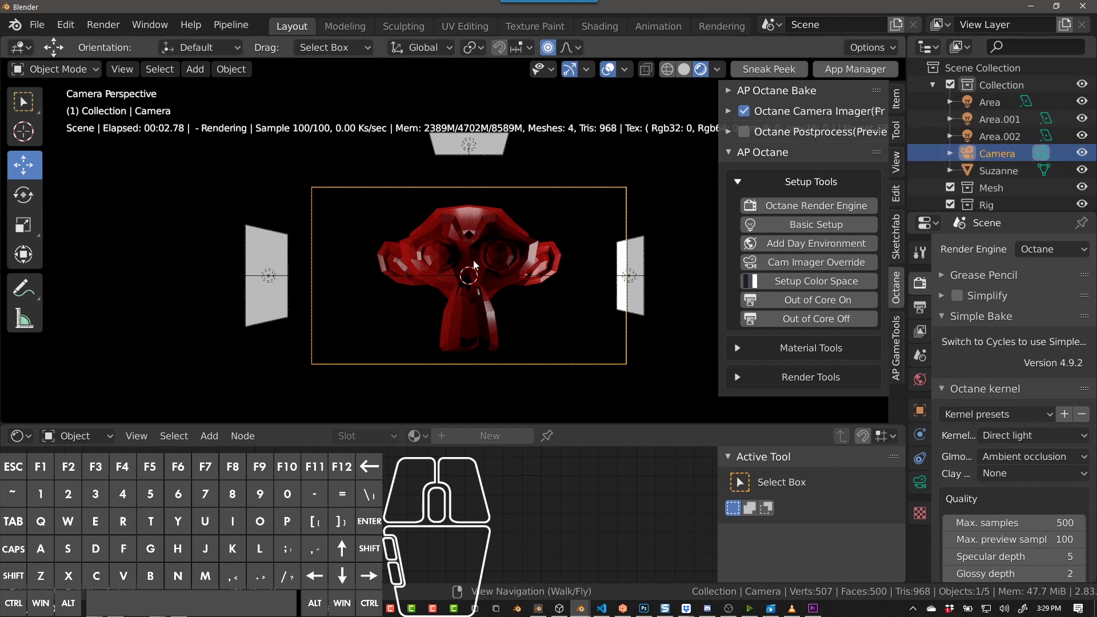
Delete all objects in the scene and regenerate the Basic Setup scene with Suzanne, area lights and camera
left_click(562, 268)
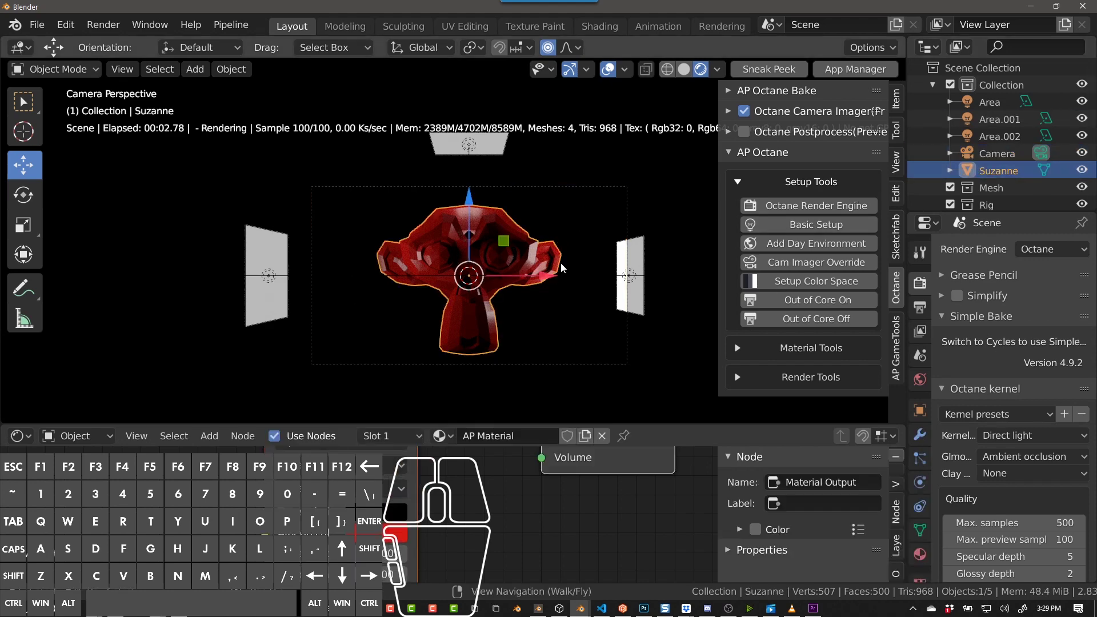
key("a")
key("x")
left_click(562, 268)
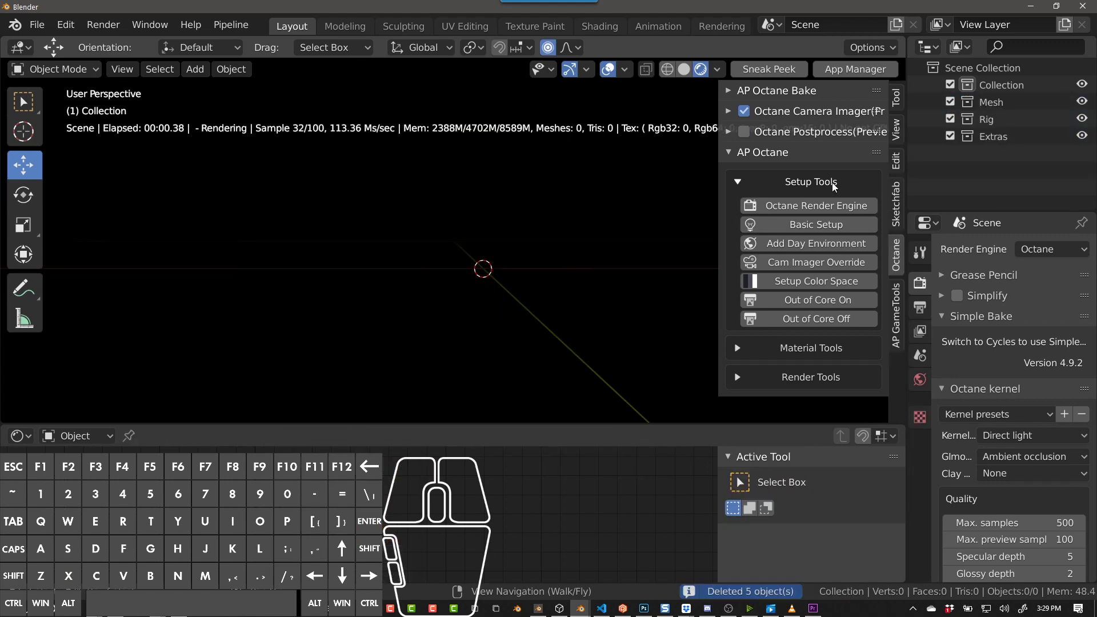
left_click(802, 224)
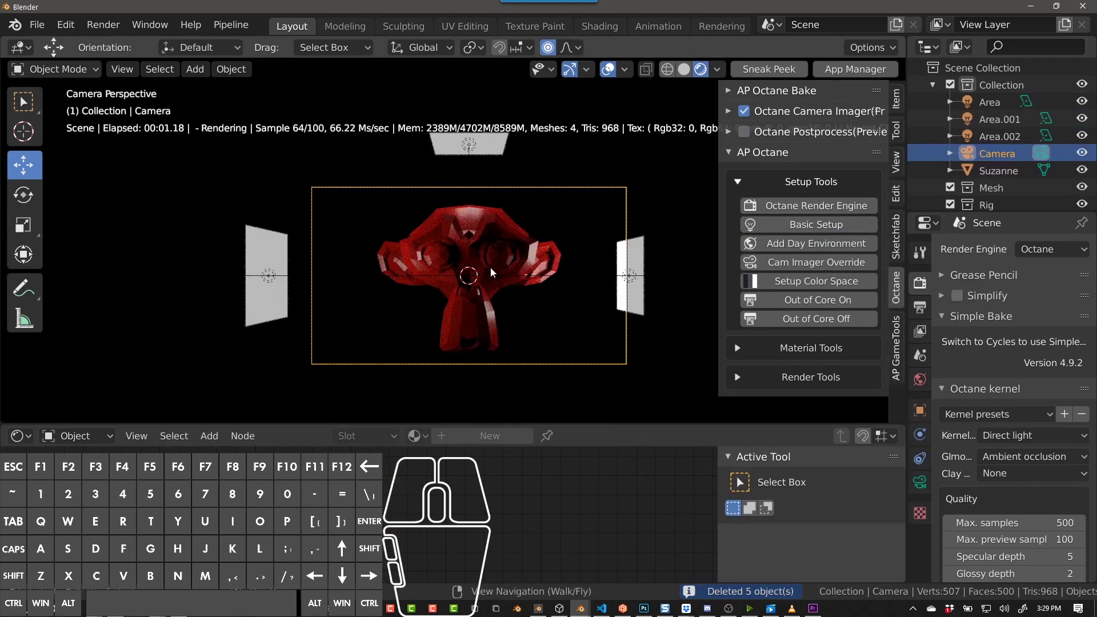
Add a basic Octane daylight environment to the Suzanne scene with the Add Day Environment setup tool
middle_click_drag(500, 284, 518, 281)
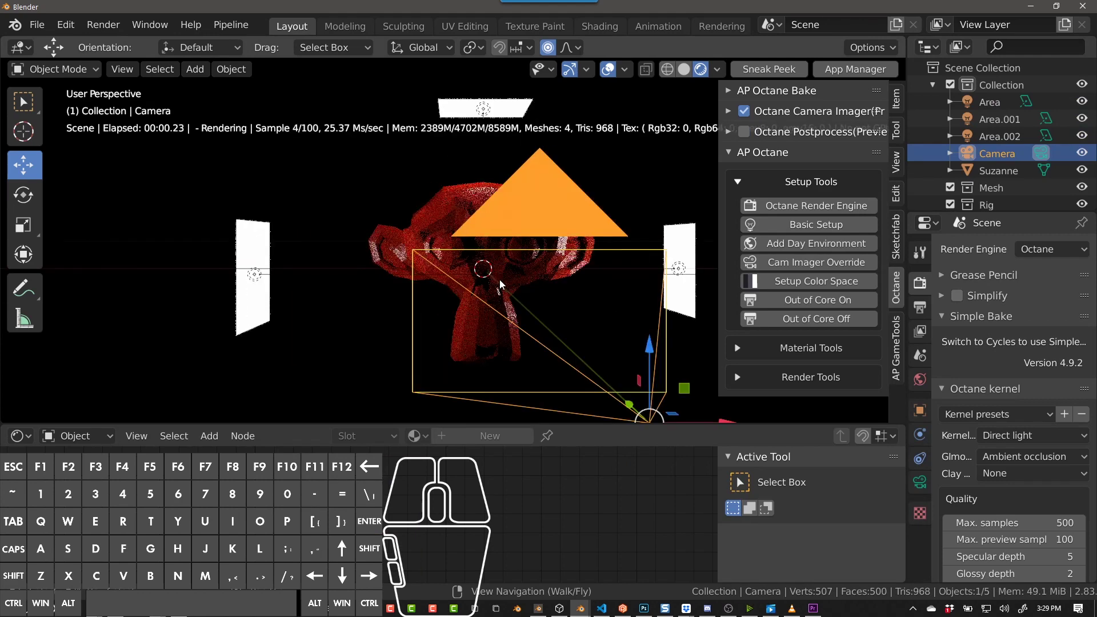
right_click_drag(517, 282, 474, 270)
key("a")
key("s")
key("d")
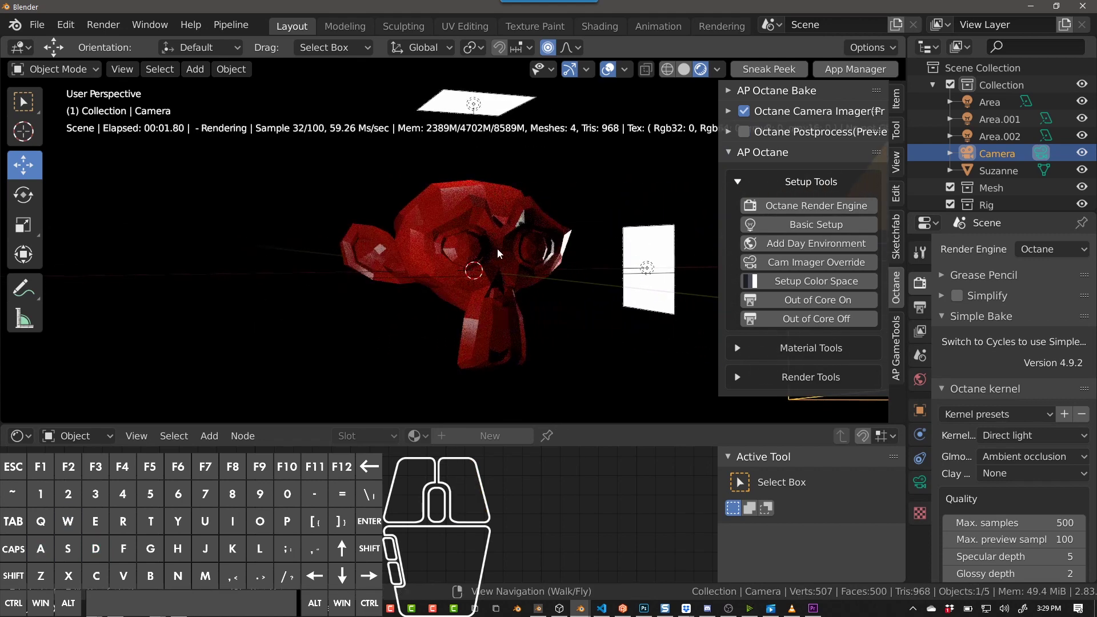
key("d")
right_click_drag(498, 253, 455, 245)
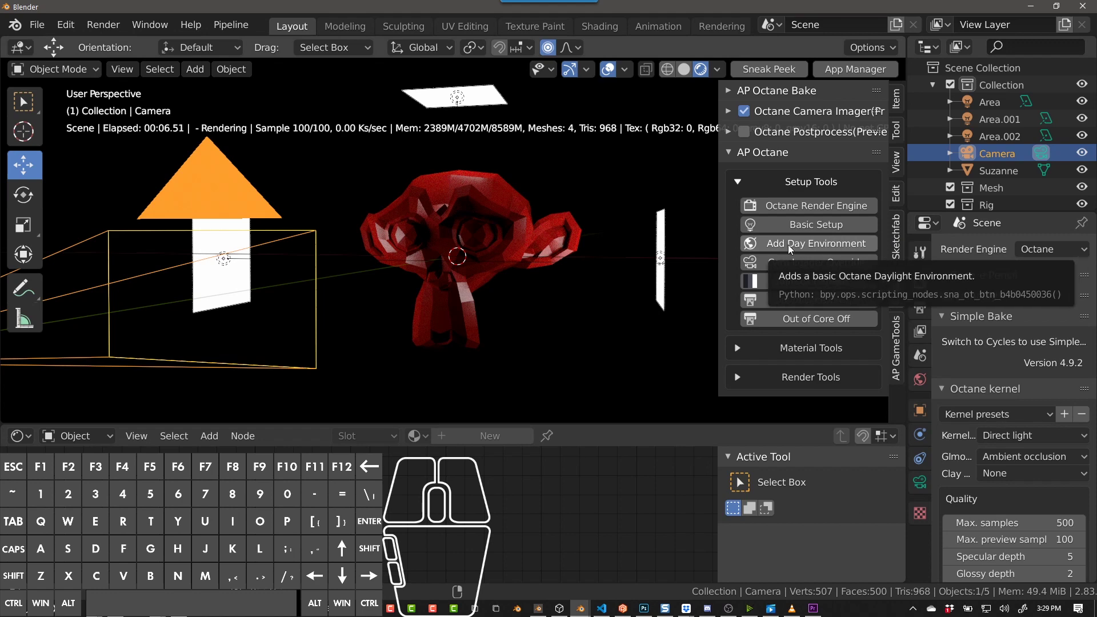
left_click(790, 249)
key("shift+grave")
right_click(457, 252)
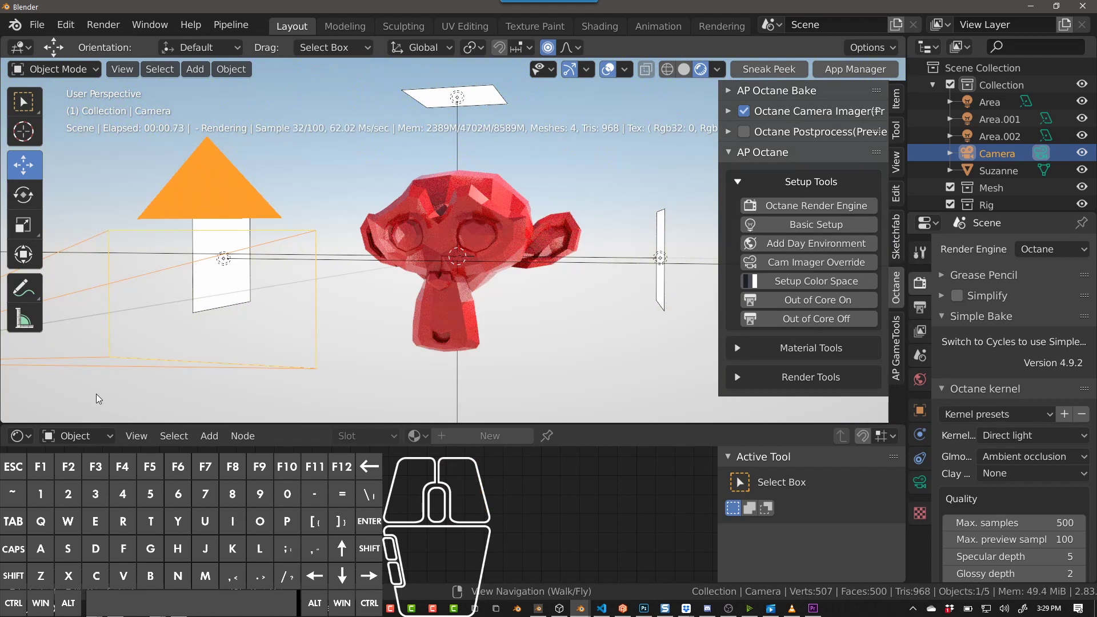
Show the AP World nodes in the shader editor, enlarge the editor and split it into two side-by-side areas
left_click(1, 441)
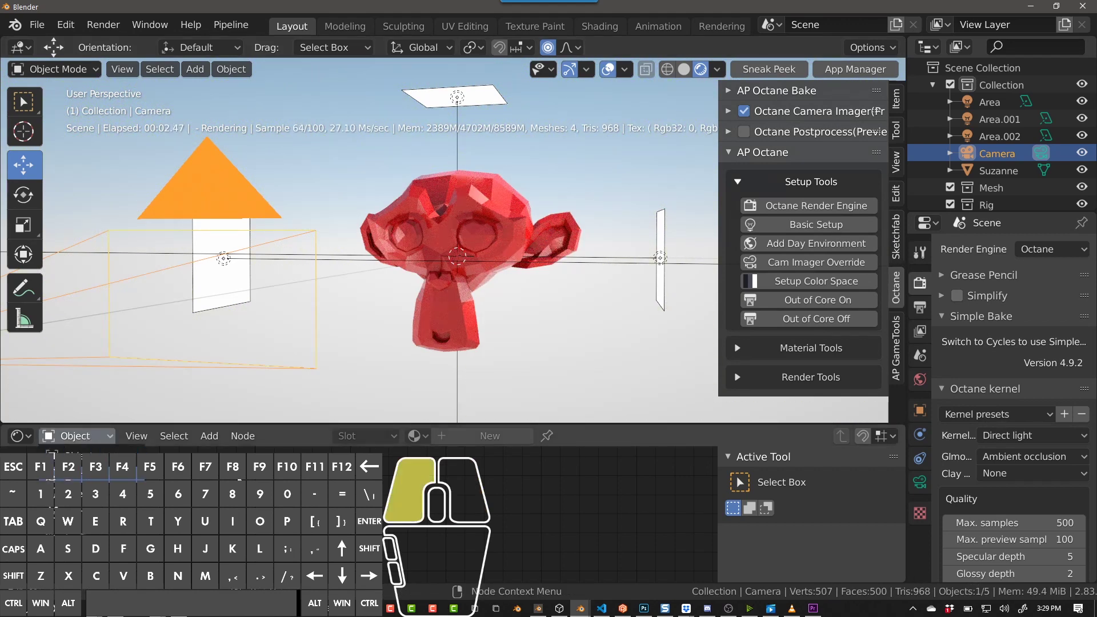
left_click(18, 436)
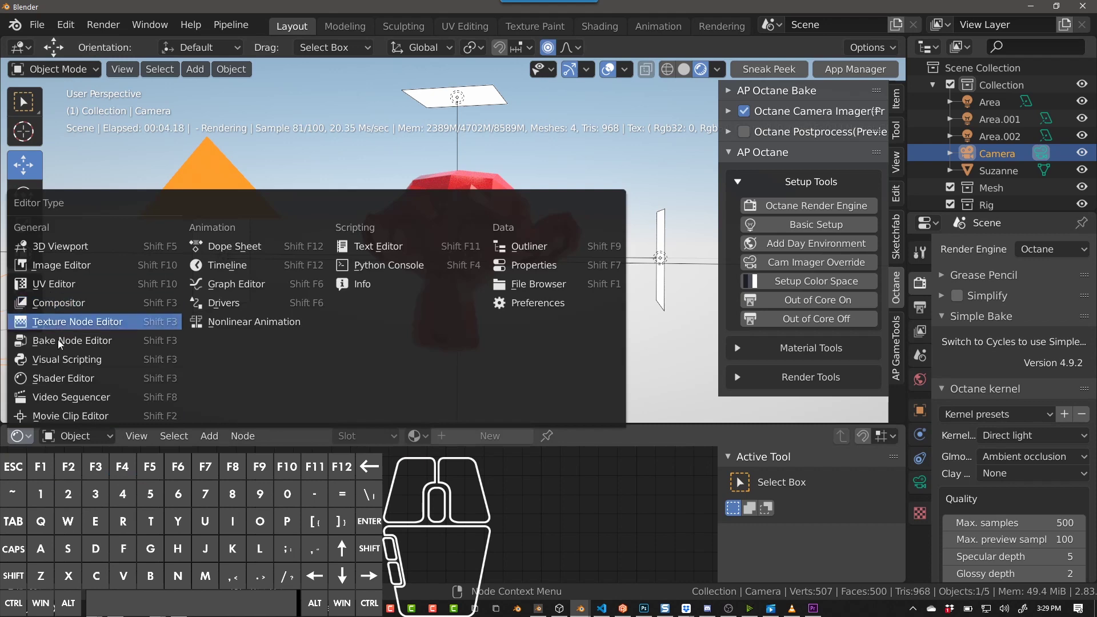
left_click(64, 377)
left_click(97, 437)
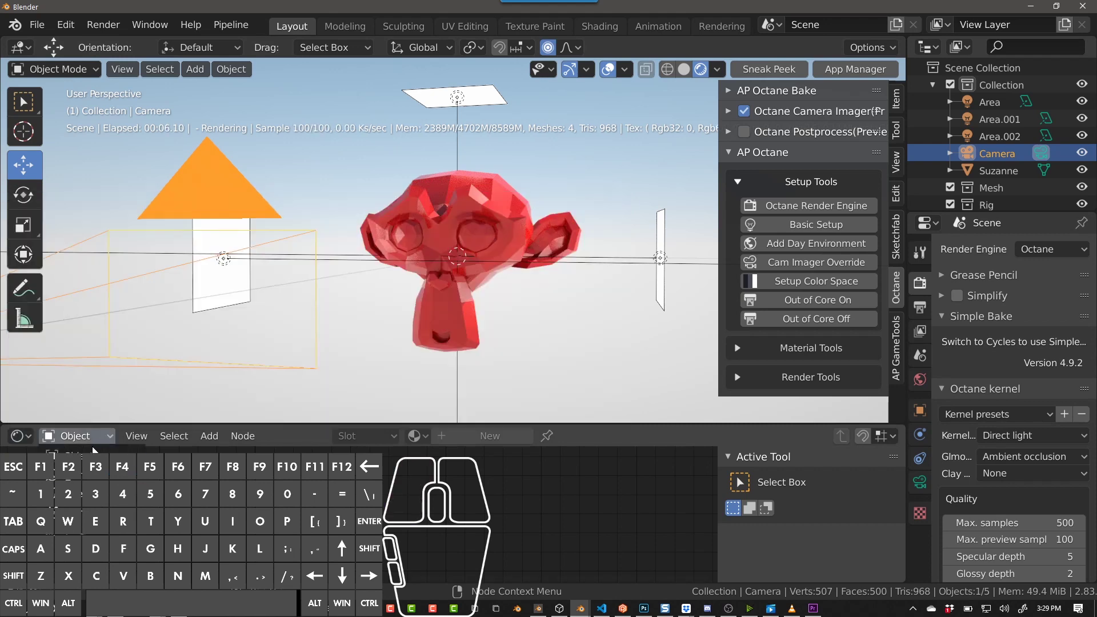
left_click(92, 474)
left_click_drag(326, 423, 336, 367)
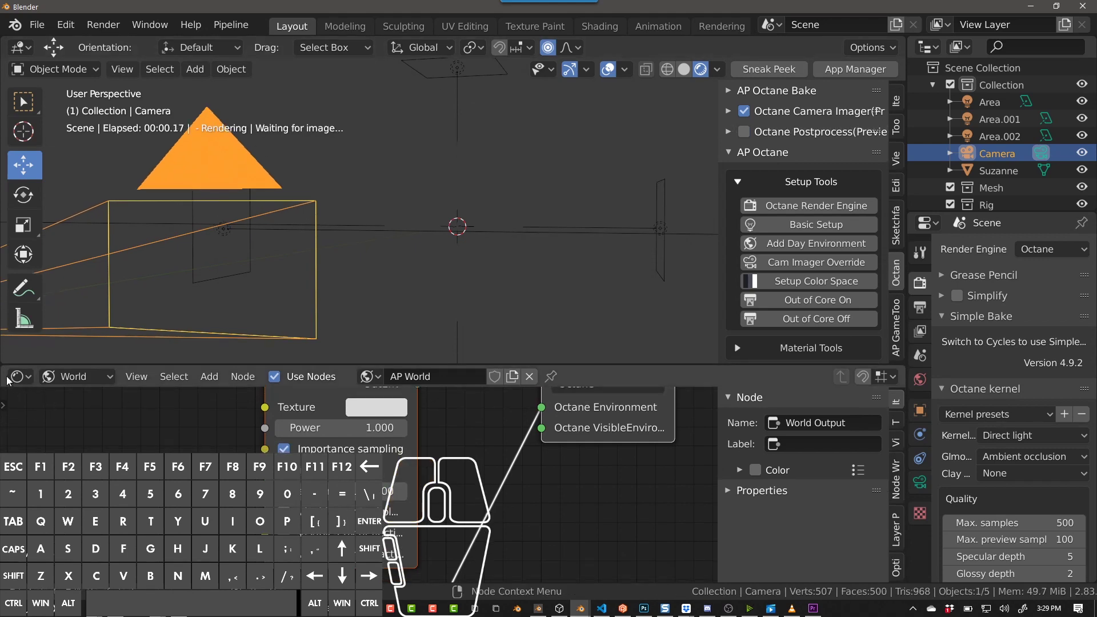
left_click_drag(7, 382, 461, 417)
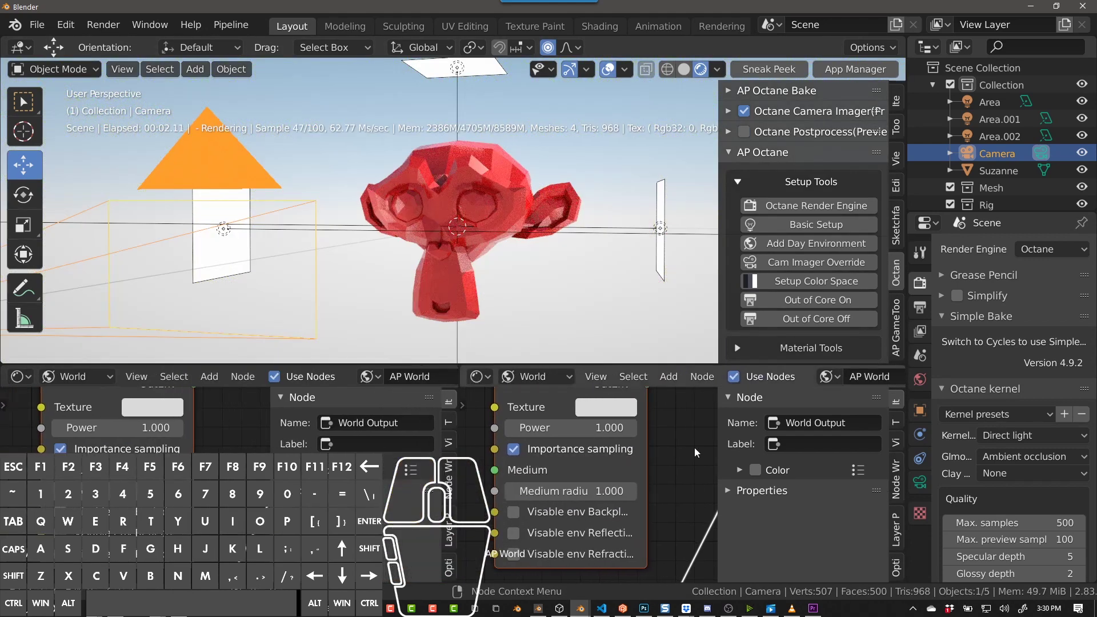
Examine the Daylight Environment node in the AP World tree and the Octane Environment node types that can be added
key("n")
scroll(708, 445, "down", 3)
middle_click_drag(760, 448, 708, 418)
scroll(708, 419, "up", 2)
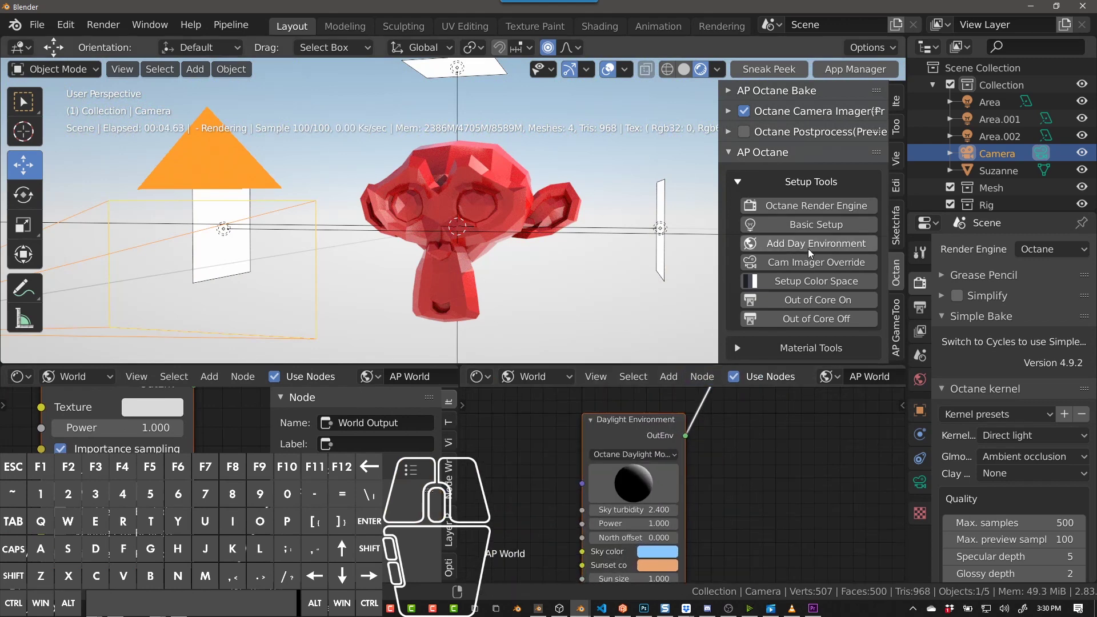
scroll(728, 451, "up", 2)
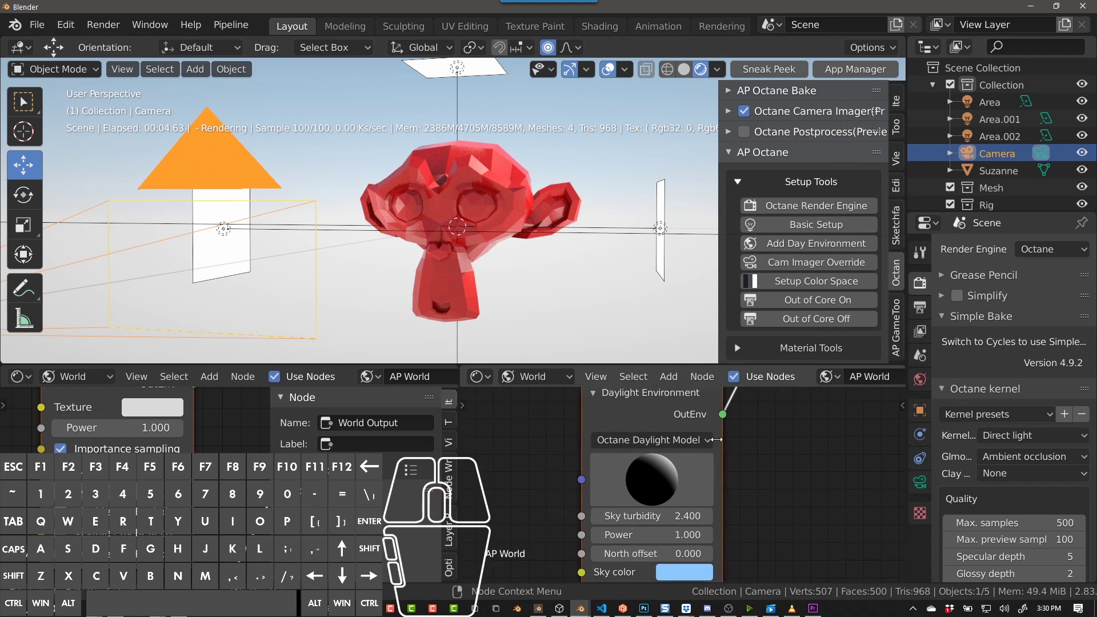
middle_click_drag(640, 421, 640, 468)
key("shift+a")
mouse_move(808, 506)
mouse_move(795, 582)
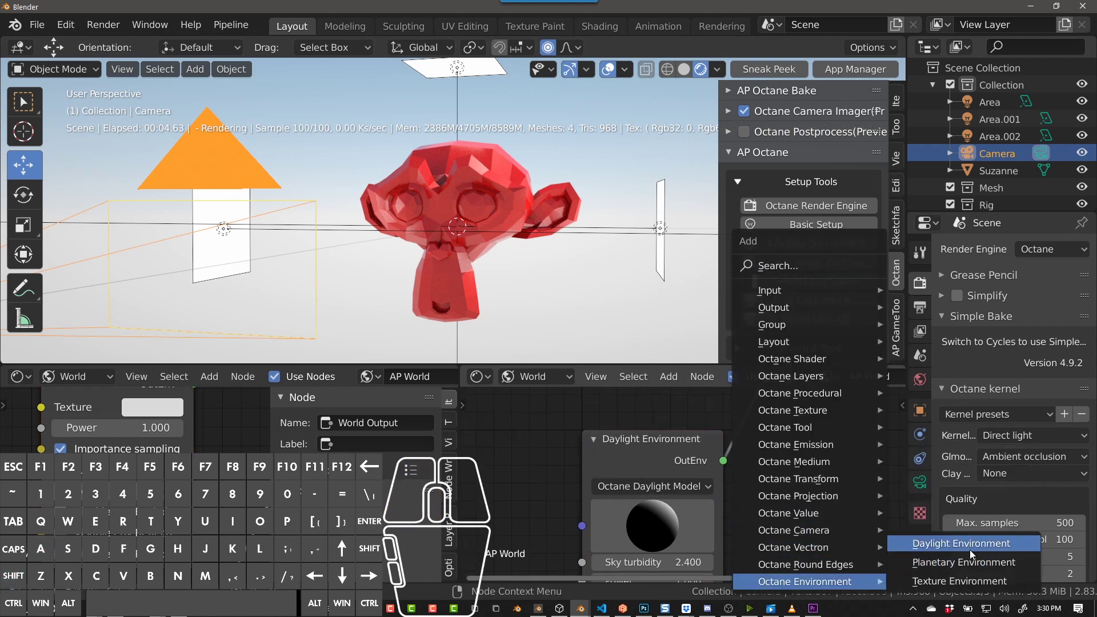
left_click(555, 486)
Rotate the sun direction on the Daylight Environment node's sphere to give Suzanne an orange sunset sky
middle_click_drag(776, 537, 671, 493, "ctrl")
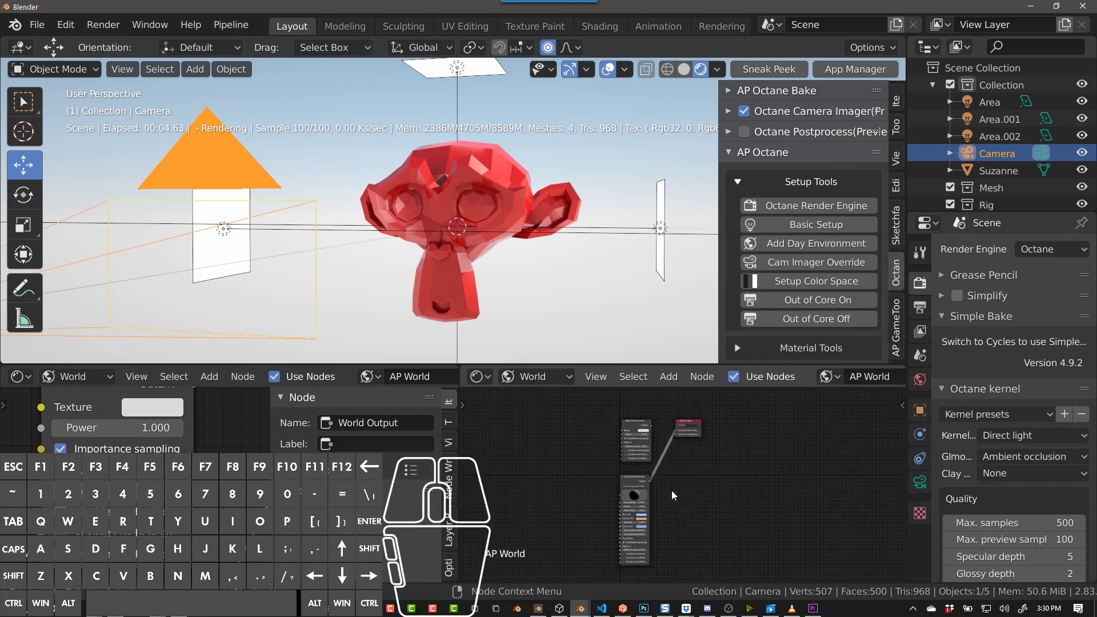
scroll(593, 488, "up", 2)
left_click_drag(575, 509, 717, 503)
middle_click_drag(717, 503, 657, 537, "ctrl")
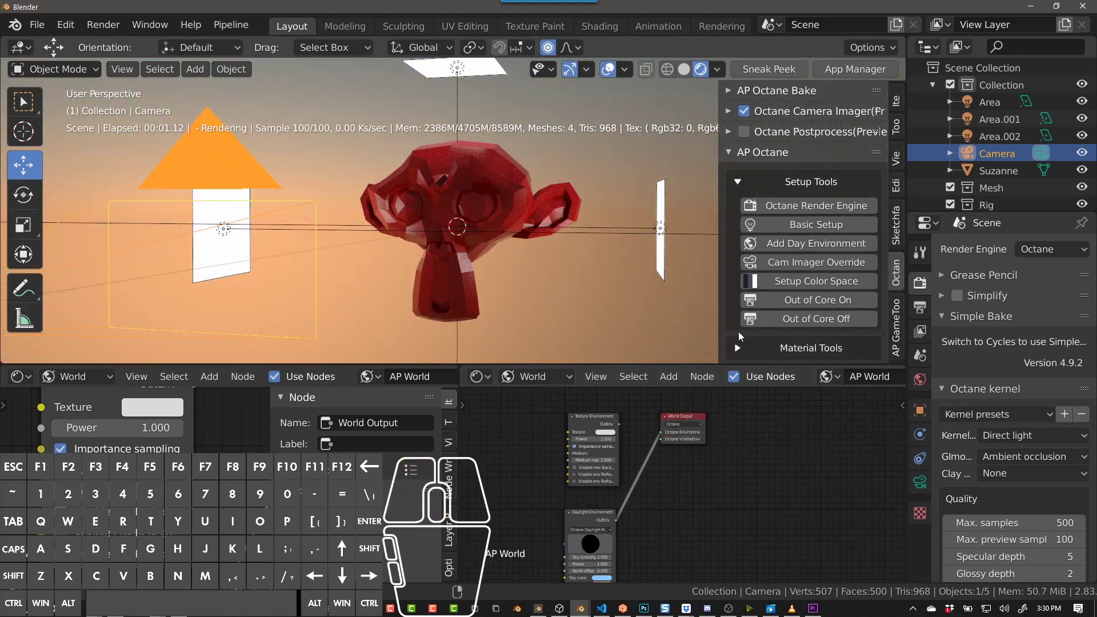
left_click_drag(464, 263, 432, 270, "alt")
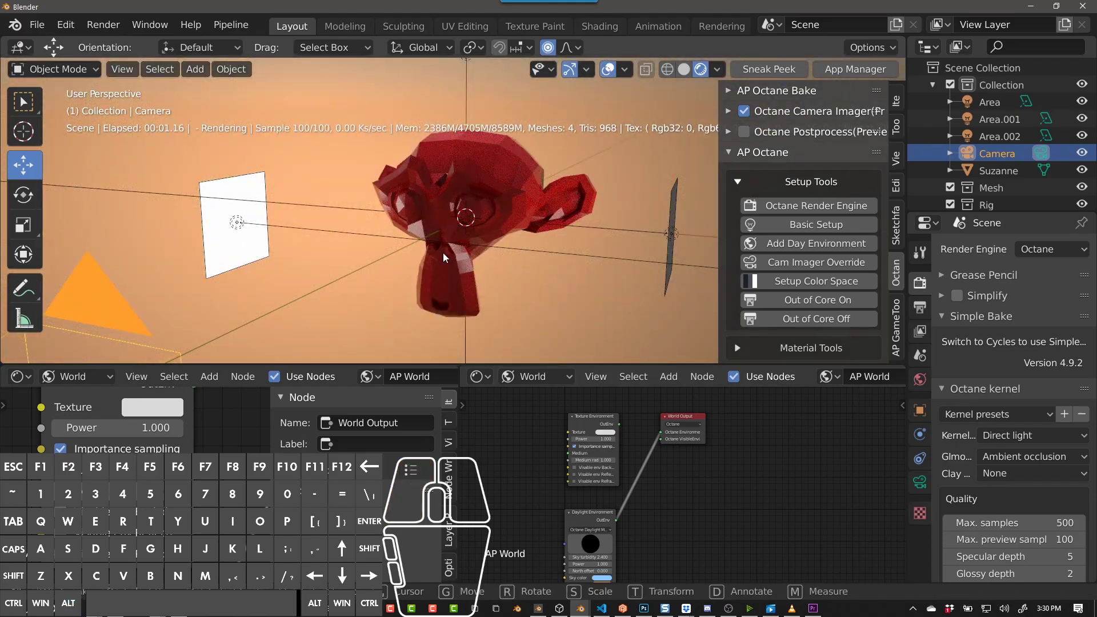
mouse_move(444, 252)
left_mouse_down("alt")
mouse_move(575, 214)
mouse_move(575, 251)
mouse_move(448, 258)
left_mouse_up("alt")
scroll(448, 258, "up", 4)
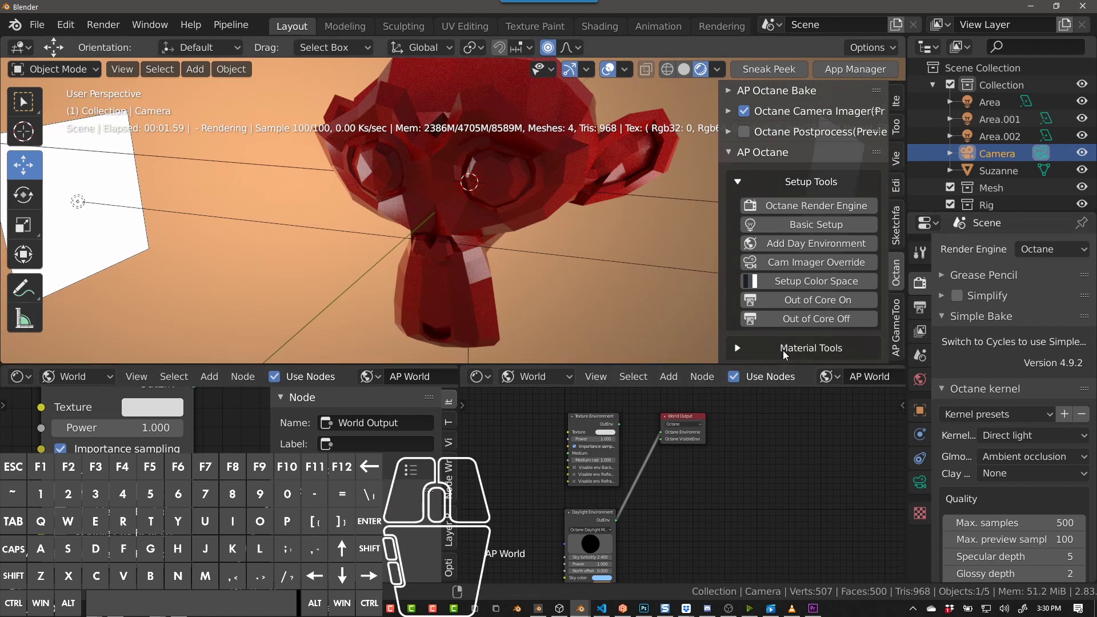
Switch the Octane Camera Imager off, and enable it together with Override through the Cam Imager Override setup tool
left_click(808, 266)
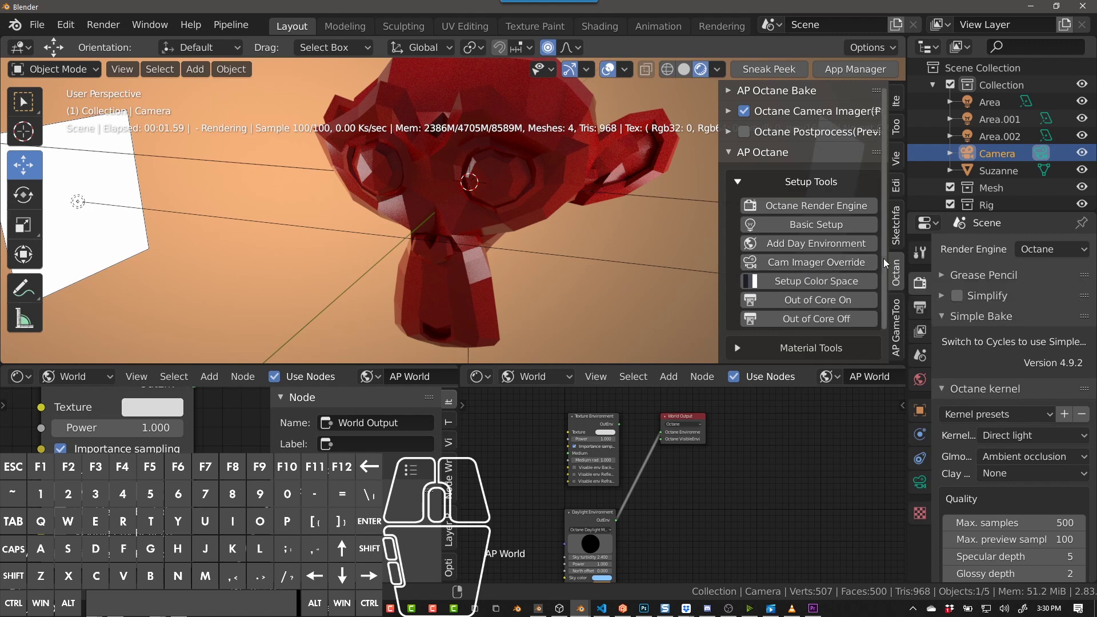
left_click(729, 111)
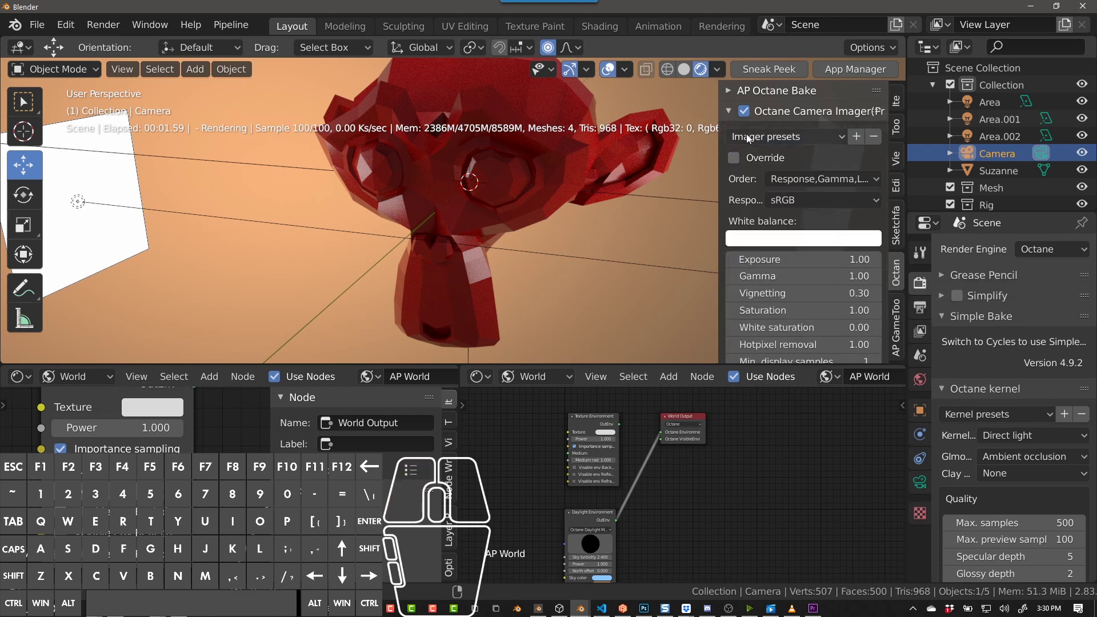
left_click(745, 112)
left_click(729, 111)
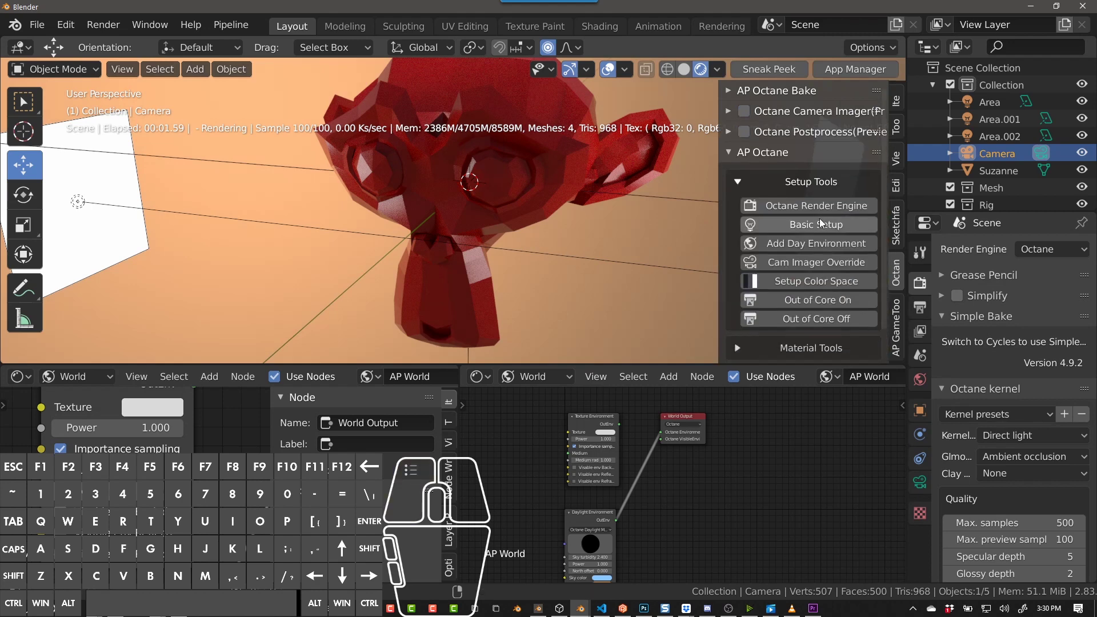
left_click(729, 110)
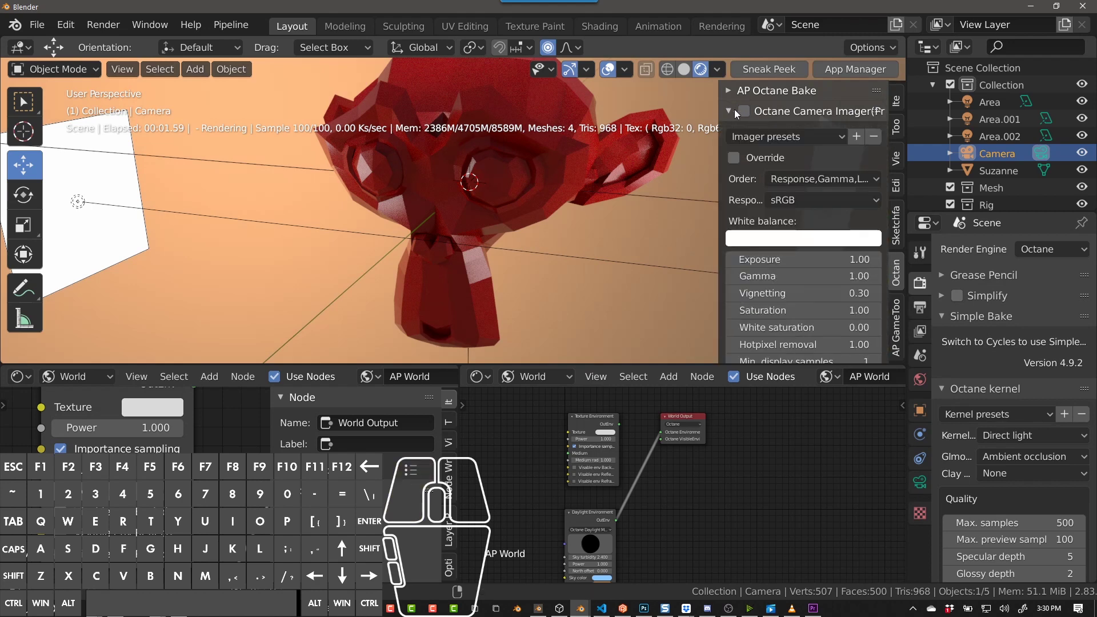
left_click(729, 110)
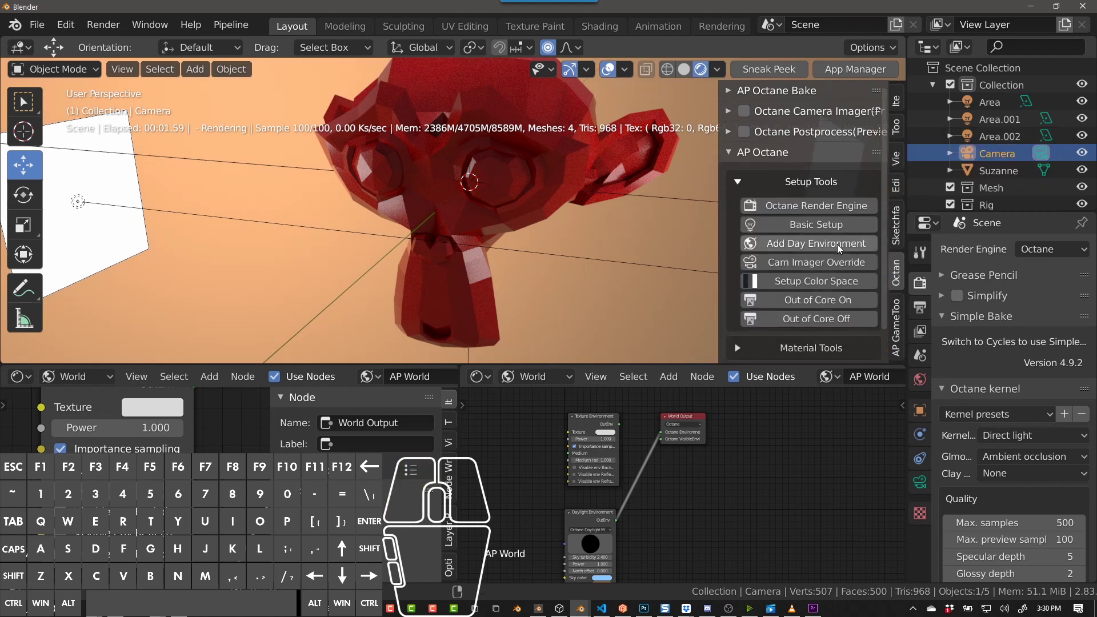
left_click(818, 258)
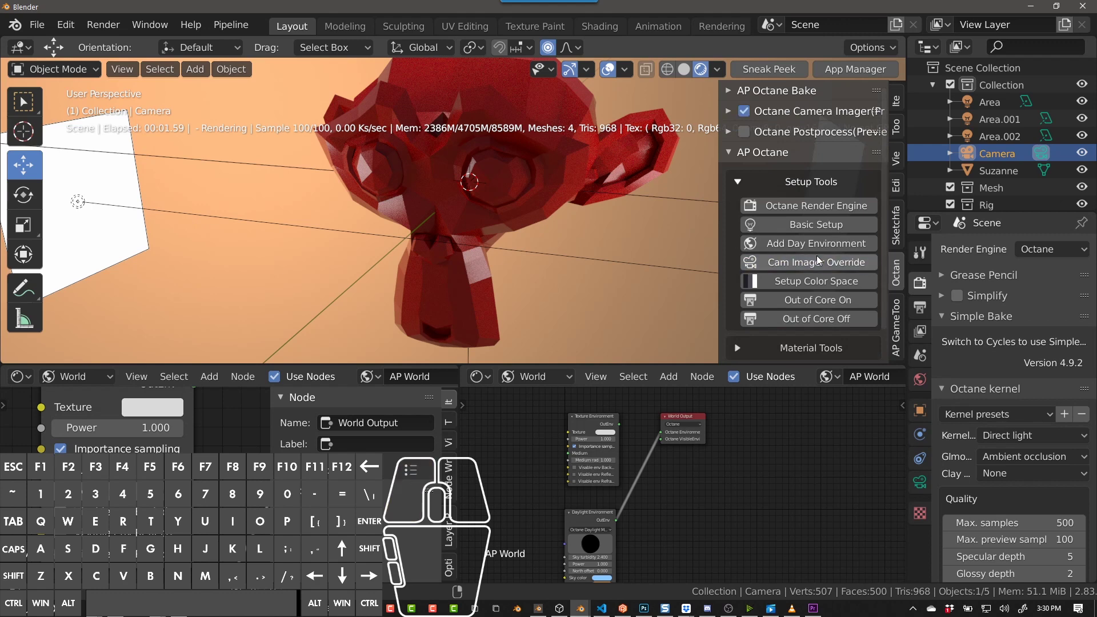
left_click(735, 115)
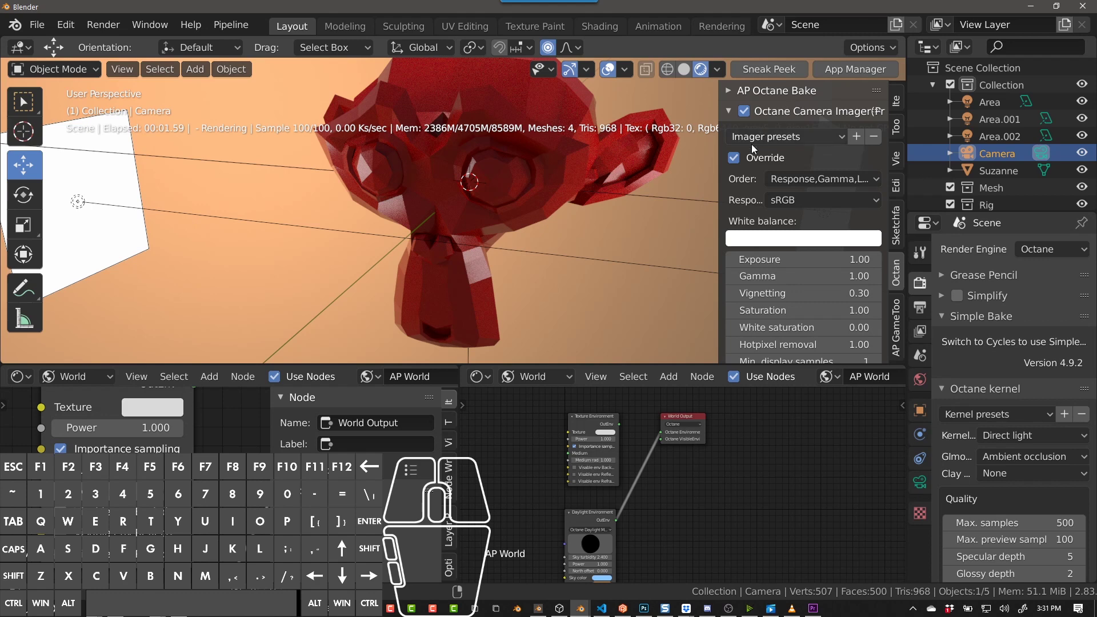
Turn the Octane Camera Imager and its Override off, select Suzanne, and manually turn both options back on
left_click(744, 111)
left_click(736, 159)
left_click(661, 187)
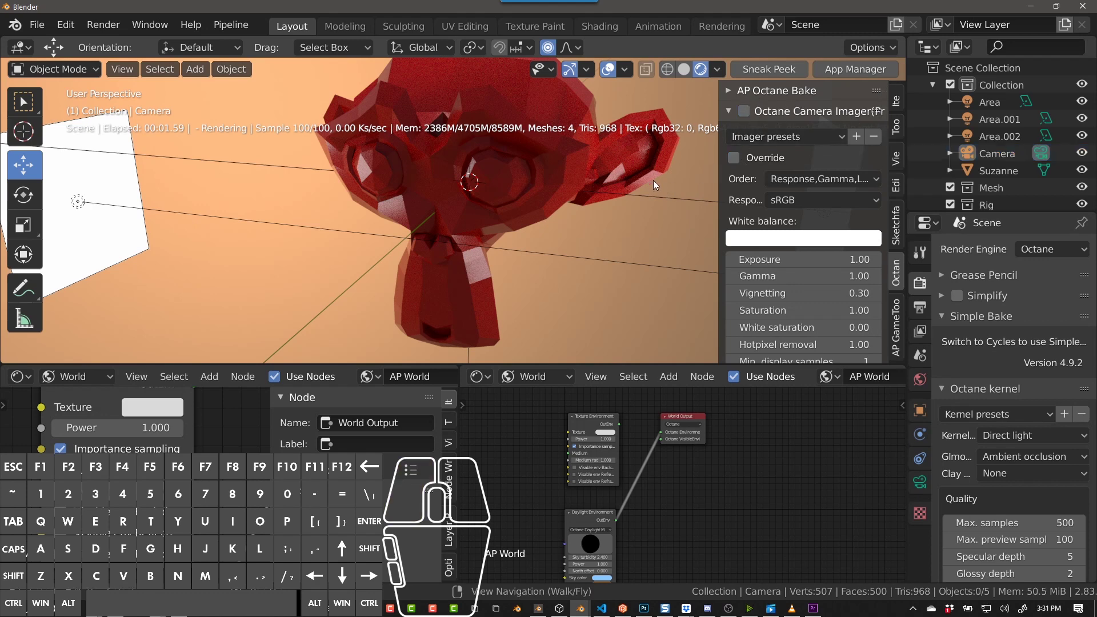
left_click(632, 167)
key("shift+grave")
key("w")
left_click(469, 229)
left_click(728, 158)
left_click(744, 111)
Tint the Octane Camera Imager's white balance light green and collapse the imager settings
key("shift+grave")
middle_click(445, 234)
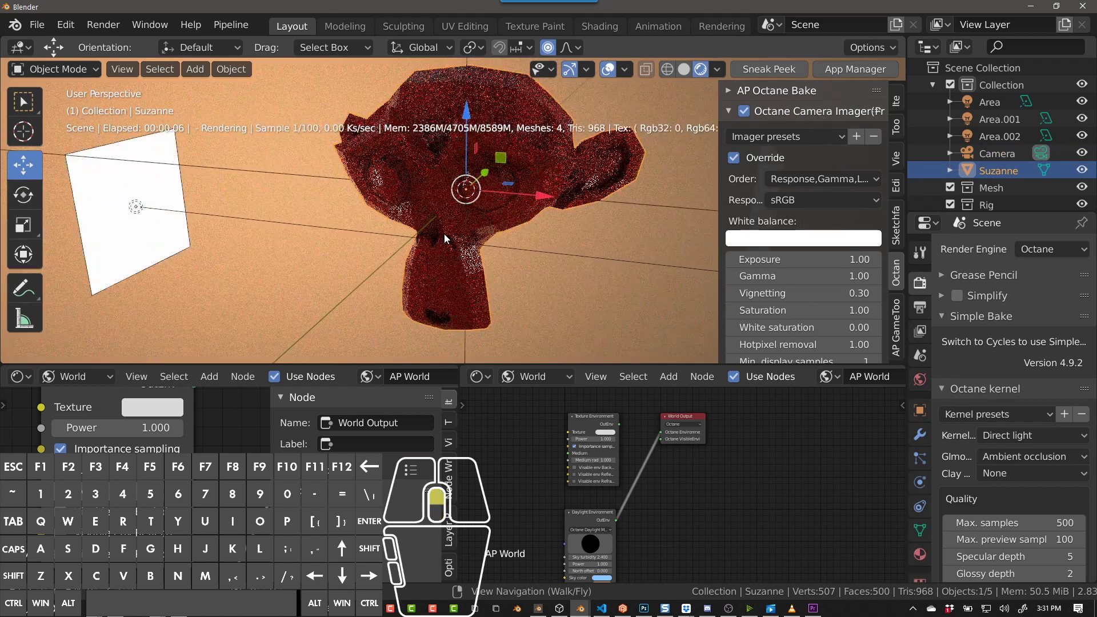
left_click(514, 200, "alt")
left_click_drag(514, 200, 455, 225, "alt")
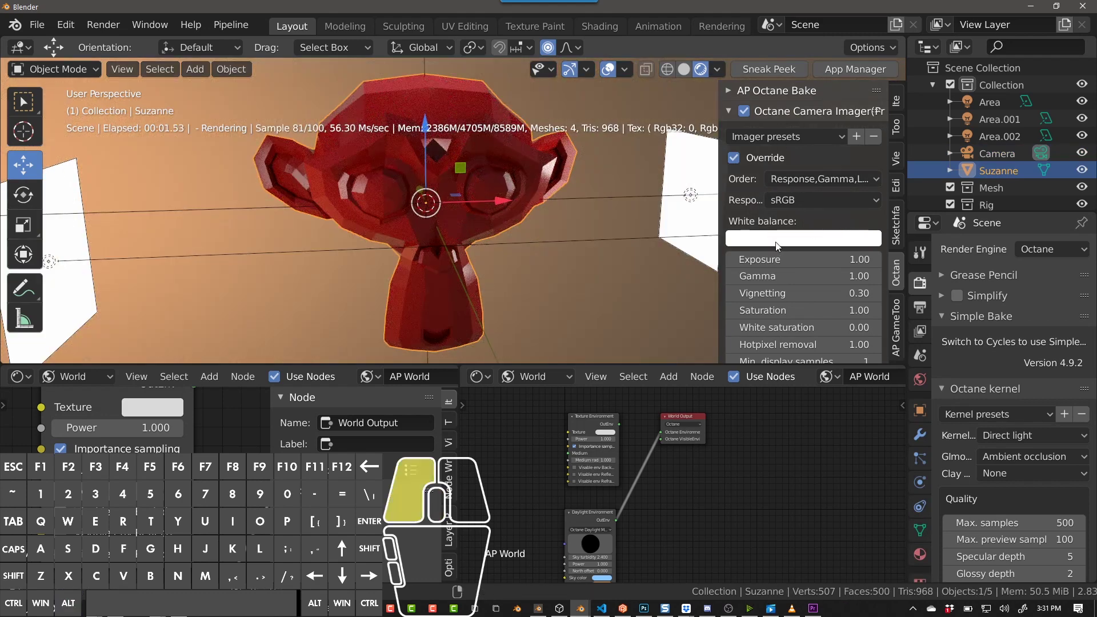
left_click(817, 243)
left_click_drag(803, 271, 786, 316)
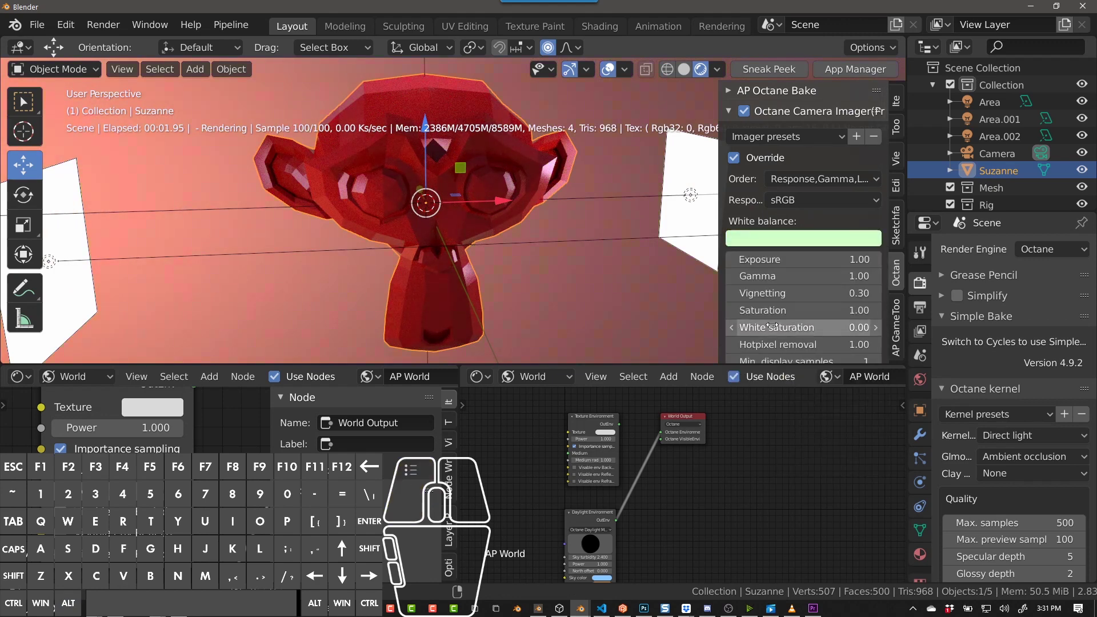
left_click(730, 111)
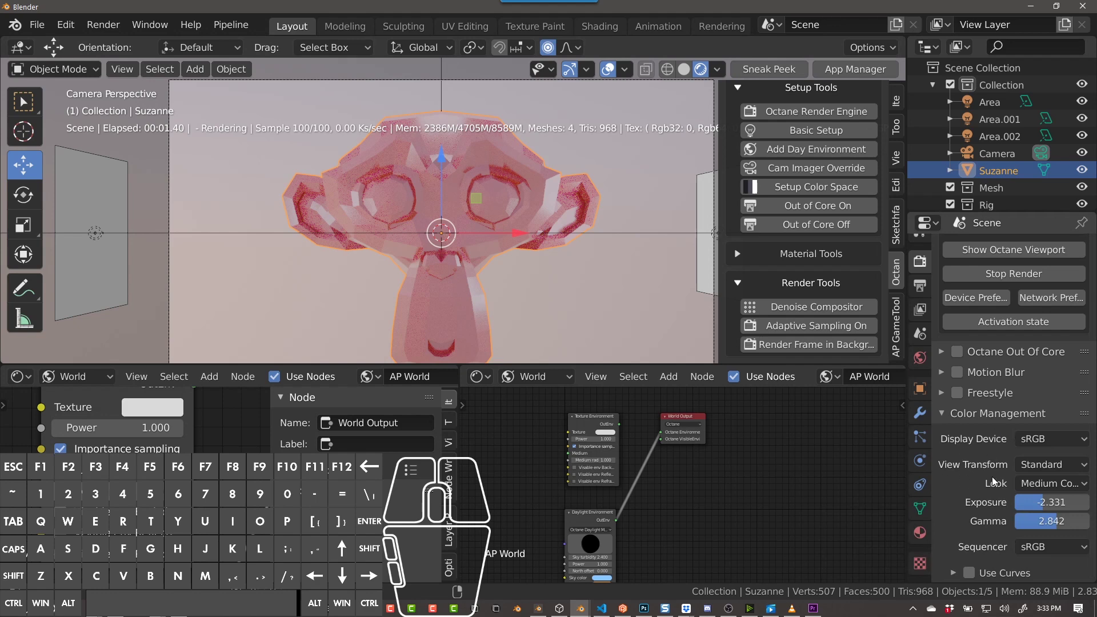
Set color management to Raw, no look, exposure 0 and gamma 1 with Setup Color Space, and enable Octane Out Of Core
left_click(1002, 417)
left_click(1005, 572)
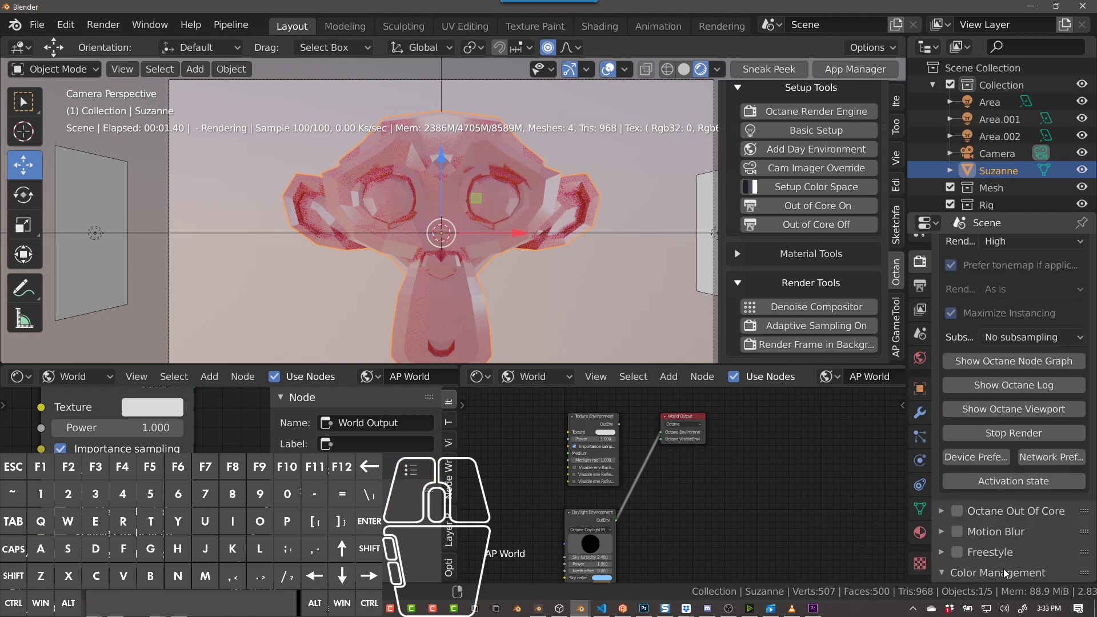
scroll(1009, 546, "down", 5)
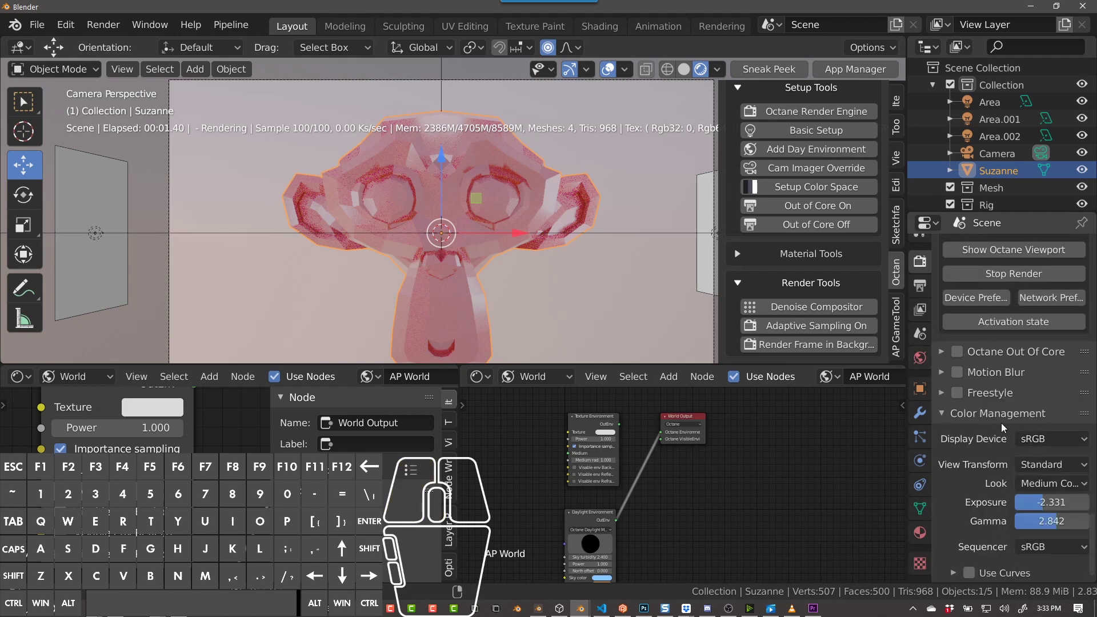
left_click(783, 191)
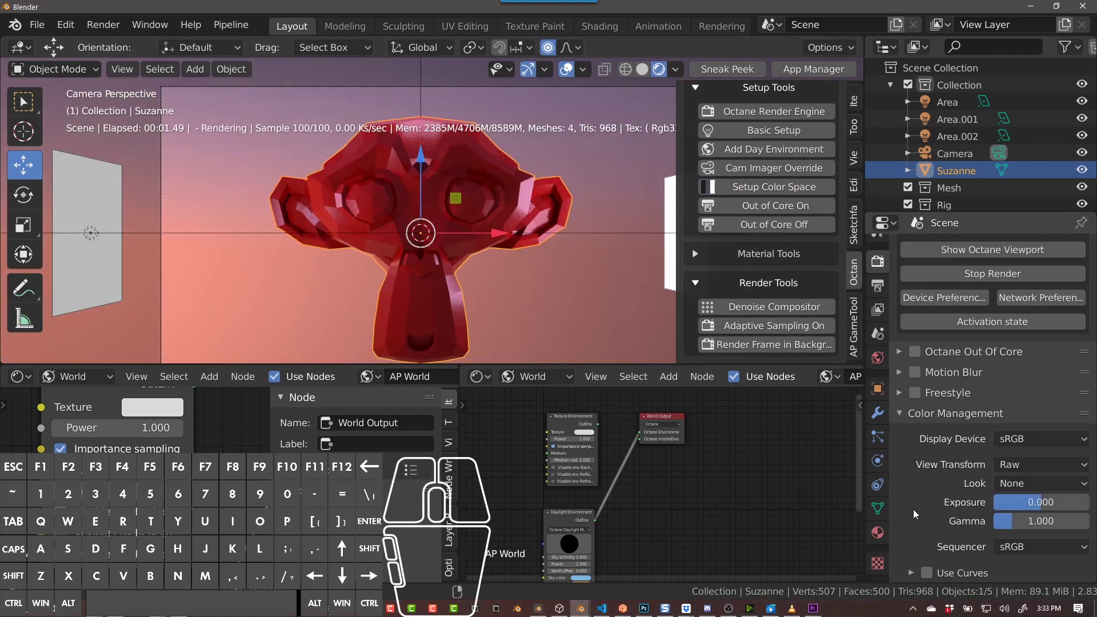
left_click(766, 211)
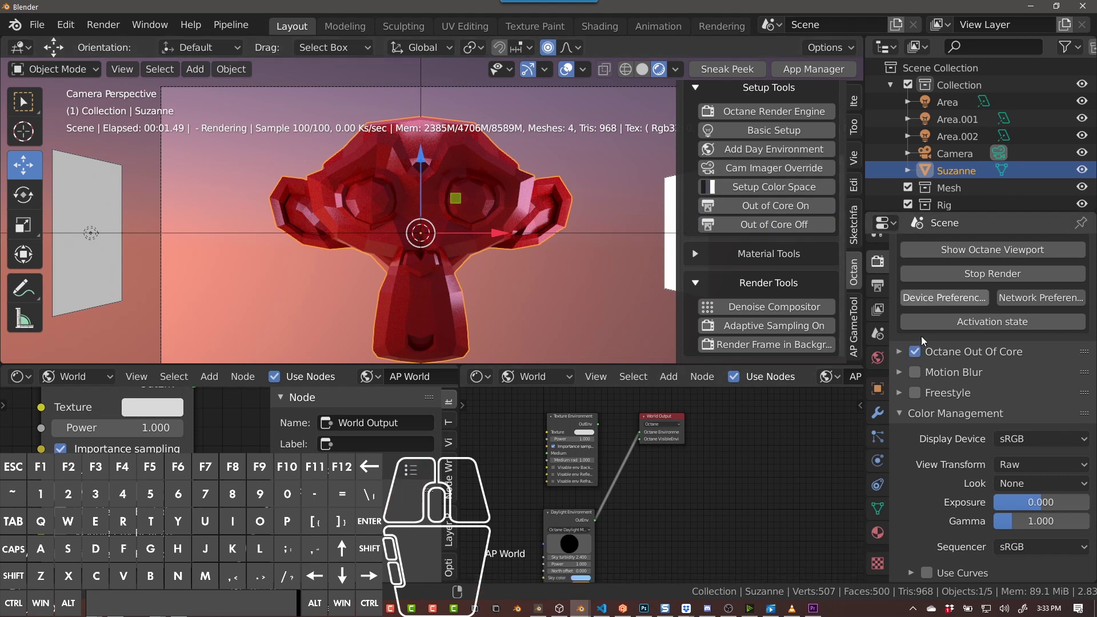
Disable Octane Out Of Core with the Out of Core Off setup tool, and swap the expanded Setup Tools for Material Tools
left_click(795, 230)
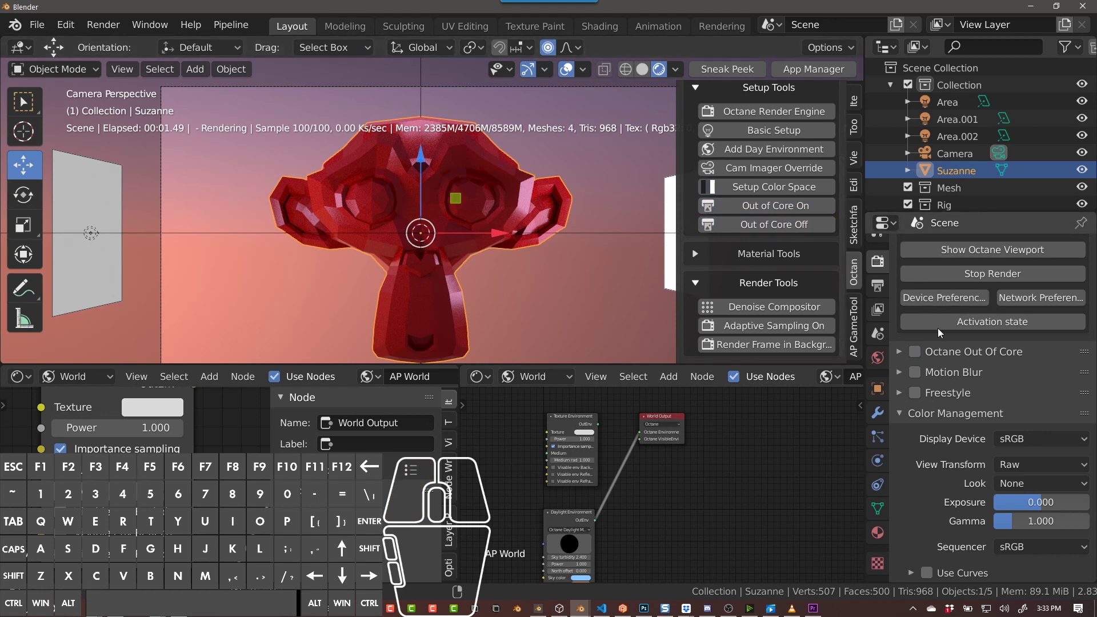
left_click(902, 352)
left_click(902, 351)
scroll(760, 229, "up", 3)
left_click(754, 181)
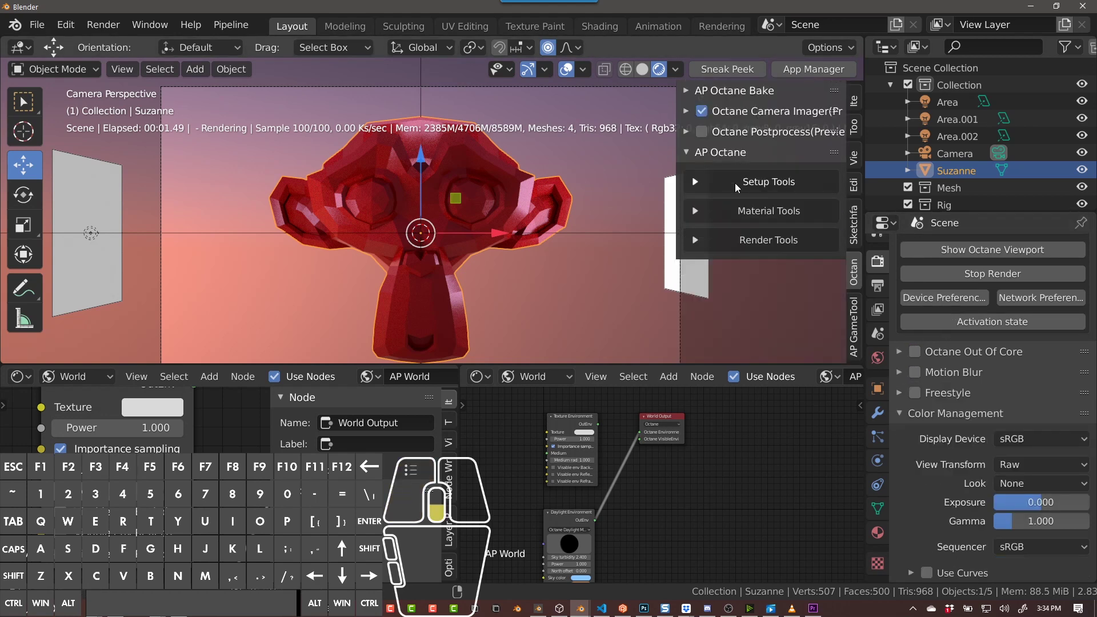
left_click(754, 211)
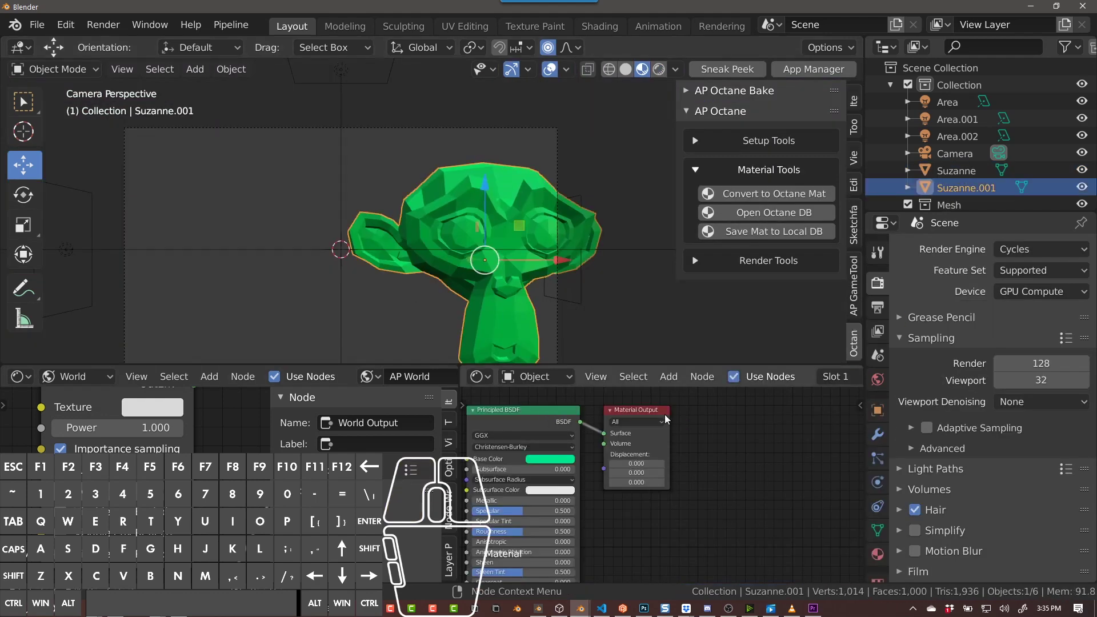
Review Suzanne.001's green Principled BSDF material and convert it with the Convert to Octane Mat tool
scroll(659, 416, "down", 2)
scroll(578, 402, "up", 5)
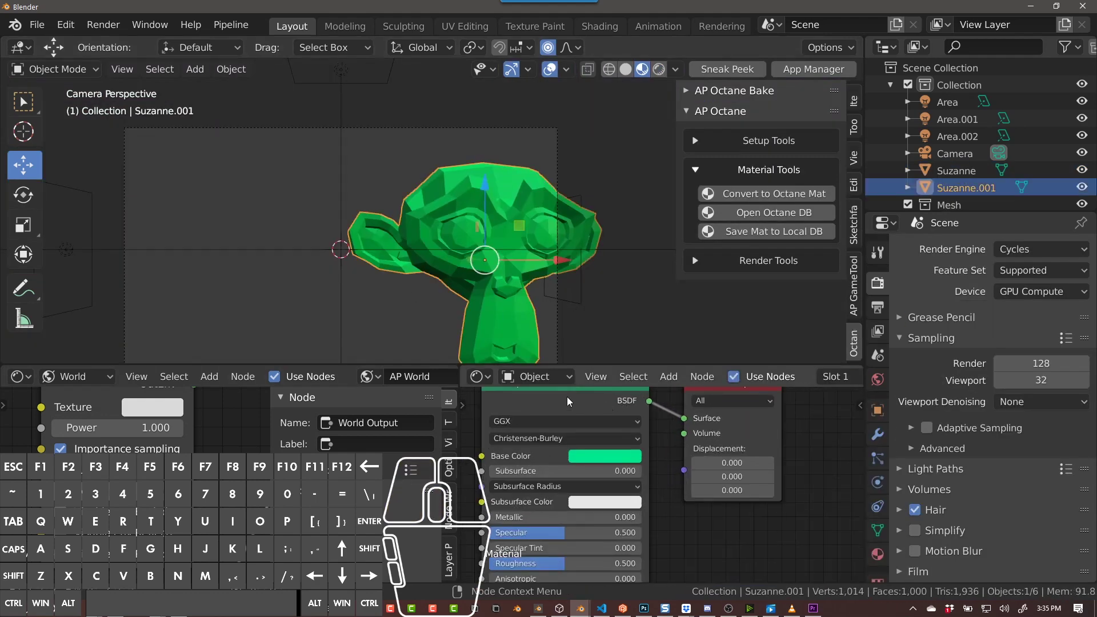
middle_click_drag(606, 490, 618, 426)
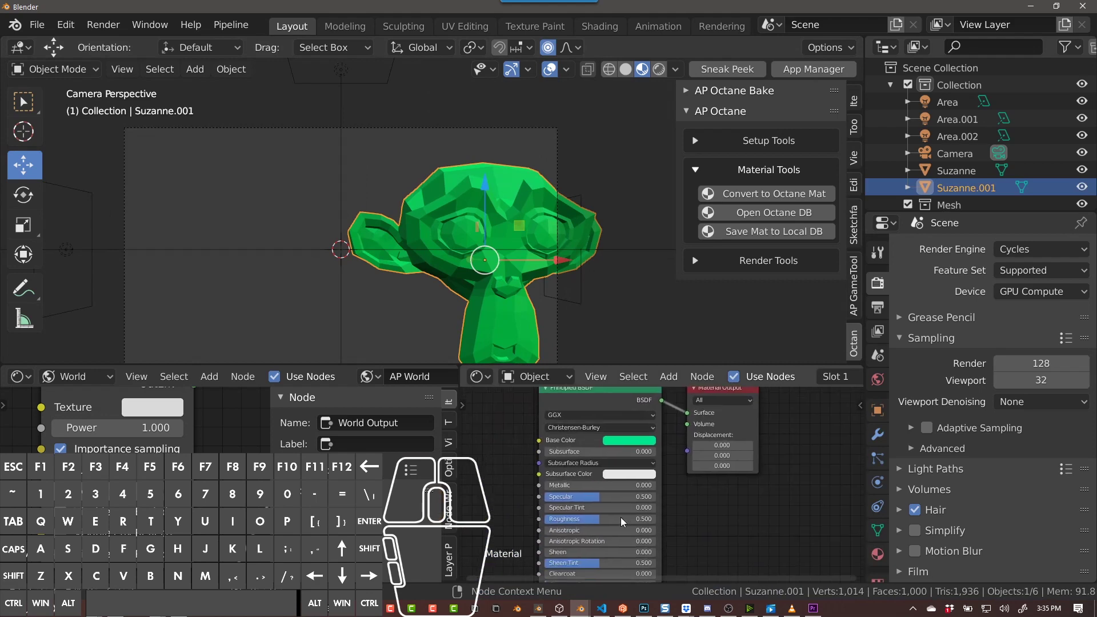
middle_click_drag(623, 494, 627, 473)
scroll(627, 474, "down", 3)
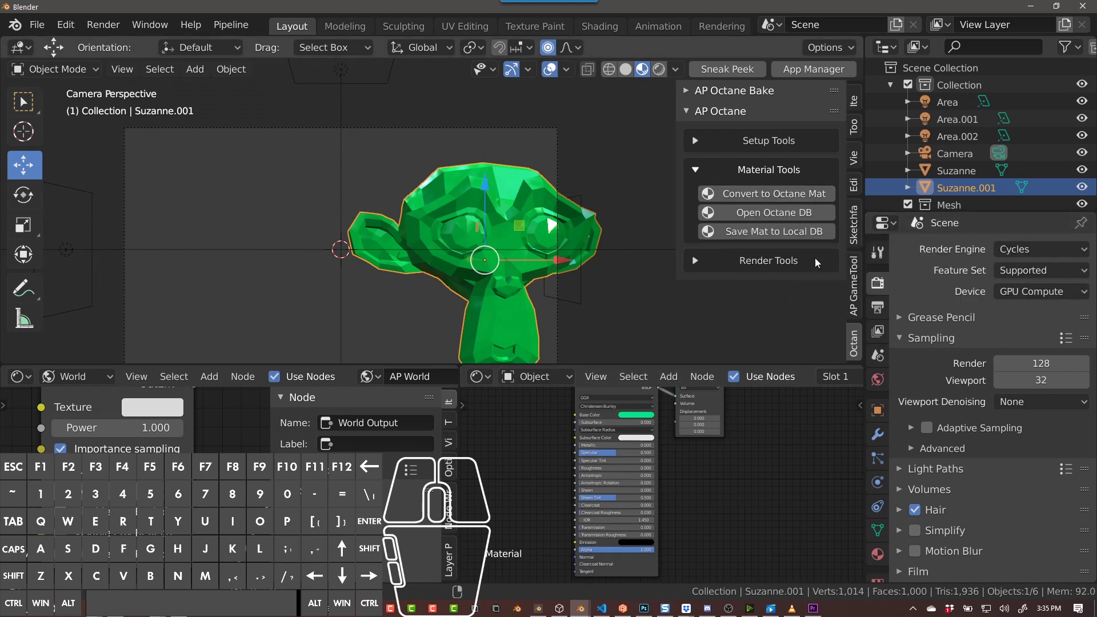
left_click(808, 192)
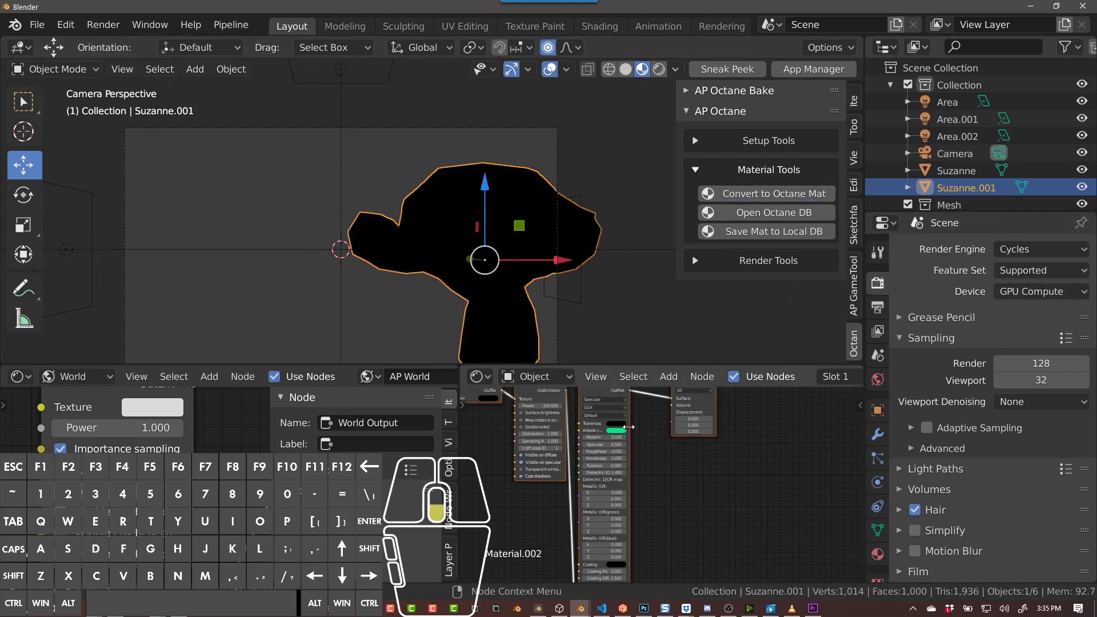
scroll(637, 427, "up", 4)
scroll(674, 448, "down", 3)
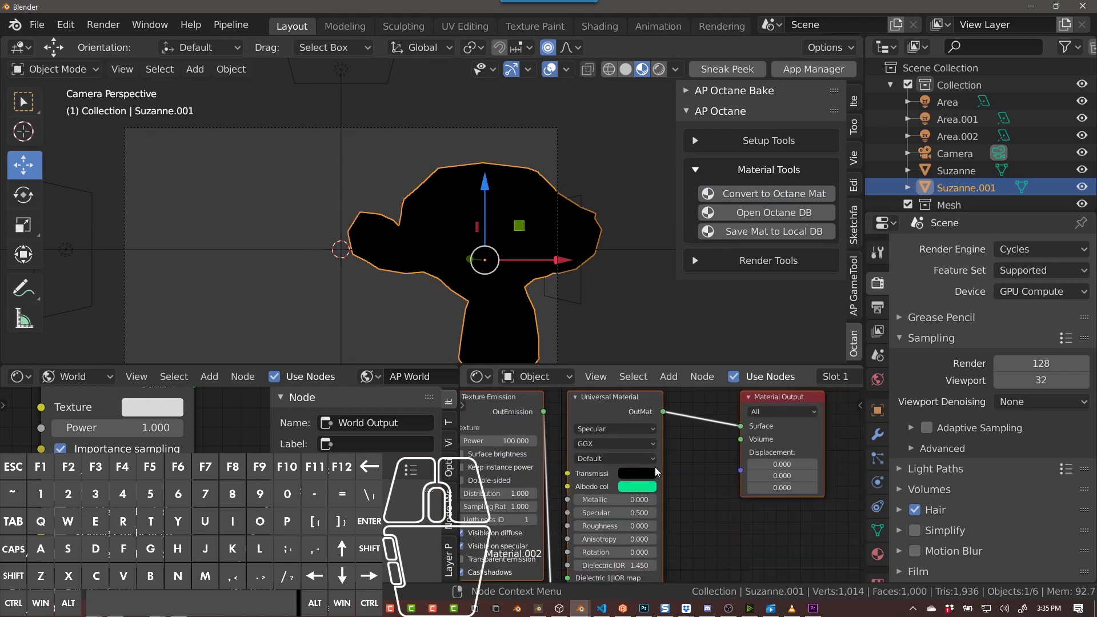
Set the render engine to Octane and select the green Suzanne with the converted material
left_click(1035, 251)
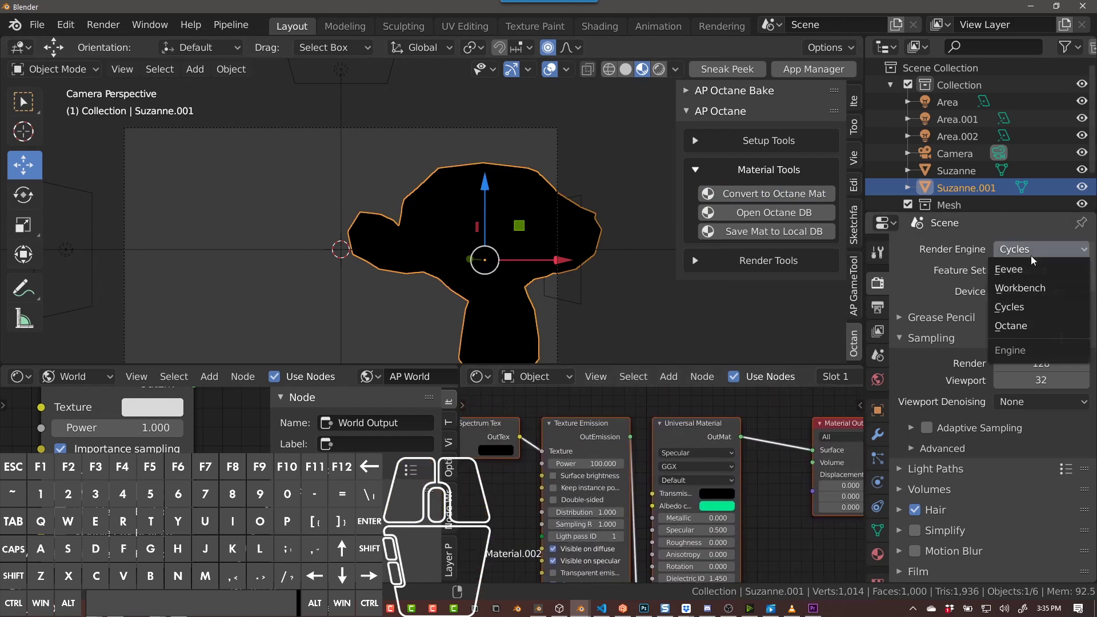
left_click(1020, 332)
left_click(437, 248)
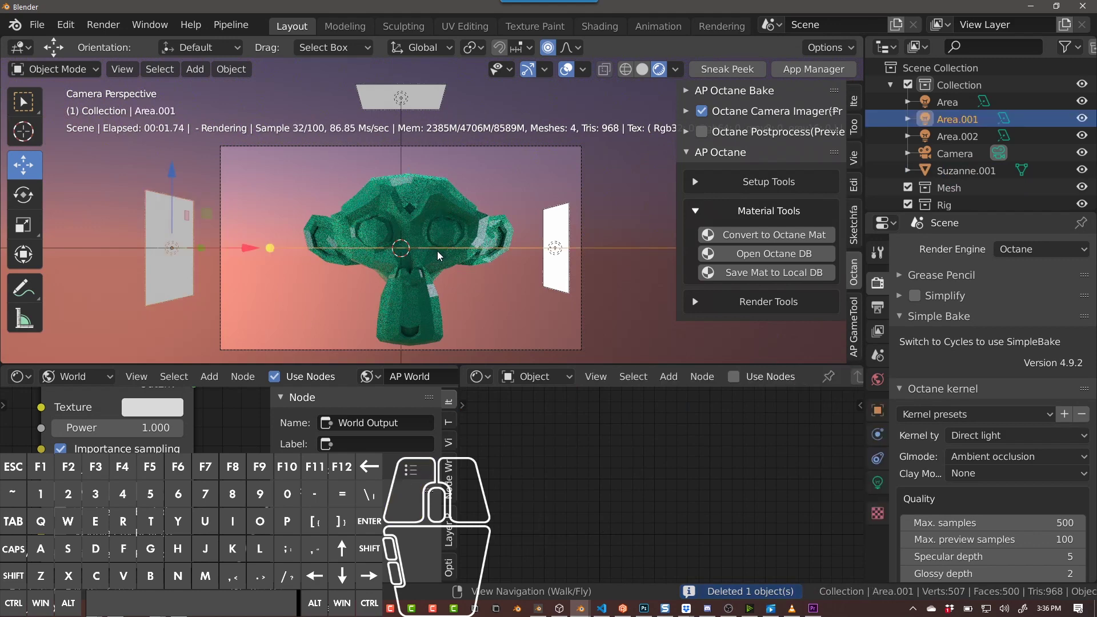
left_click(438, 251)
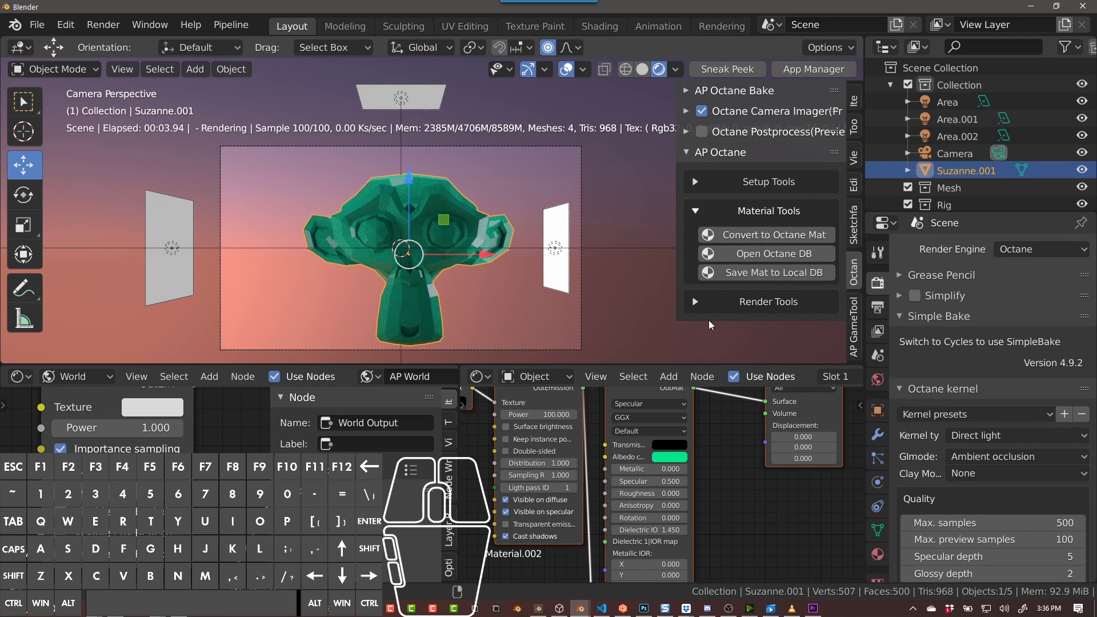
Open the Octane DB and expand the Live DB materials to the Wood category under Organic
left_click(773, 258)
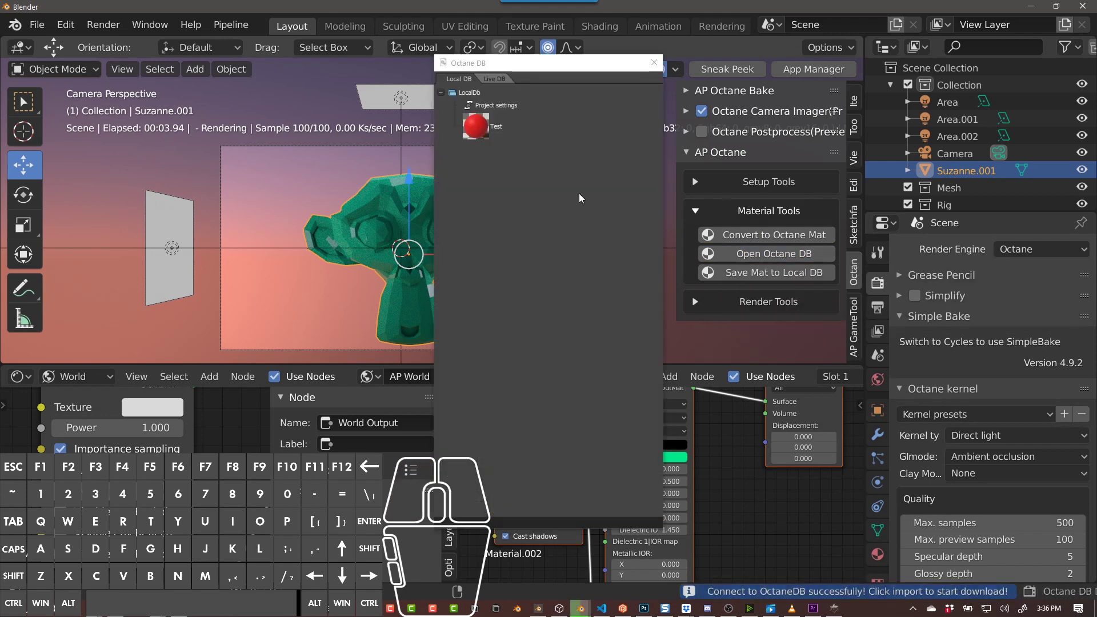
left_click(470, 82)
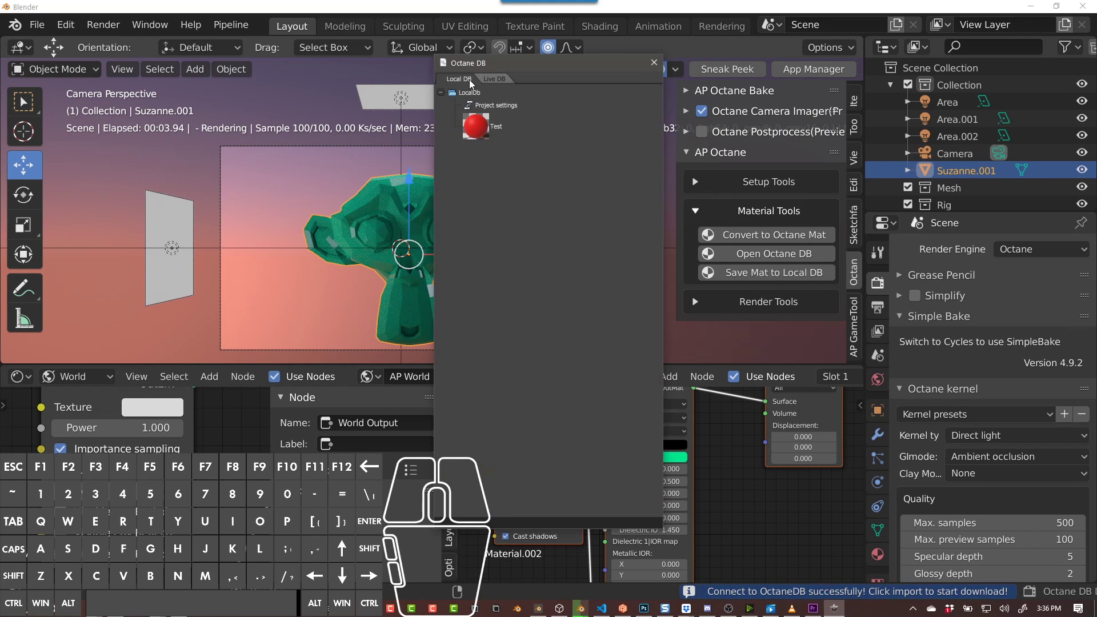
left_click(506, 74)
left_click(442, 90)
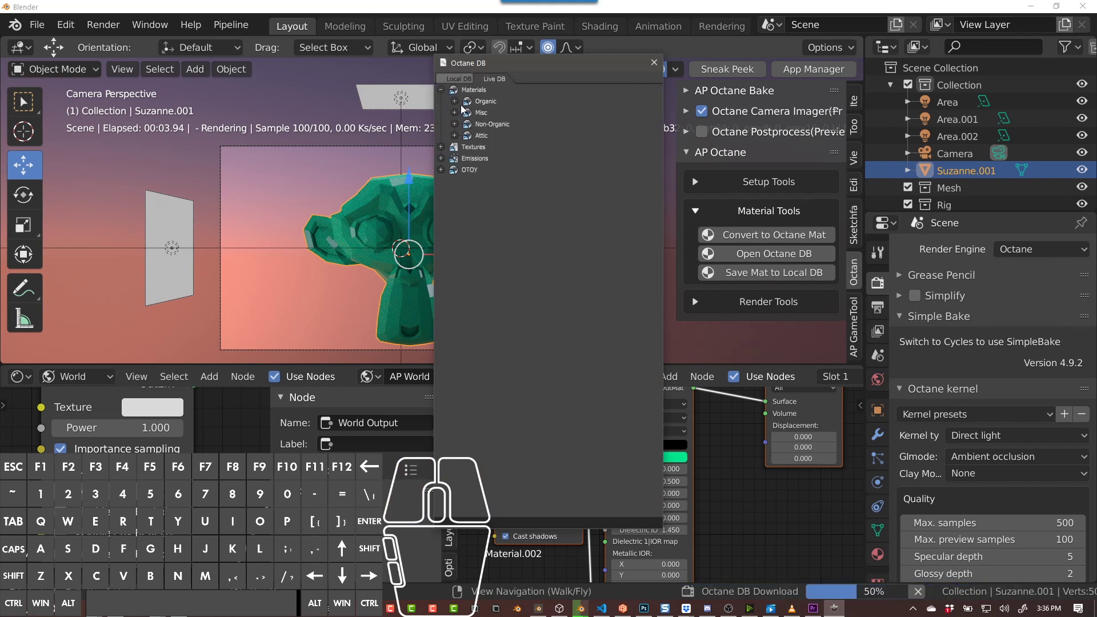
left_click(455, 101)
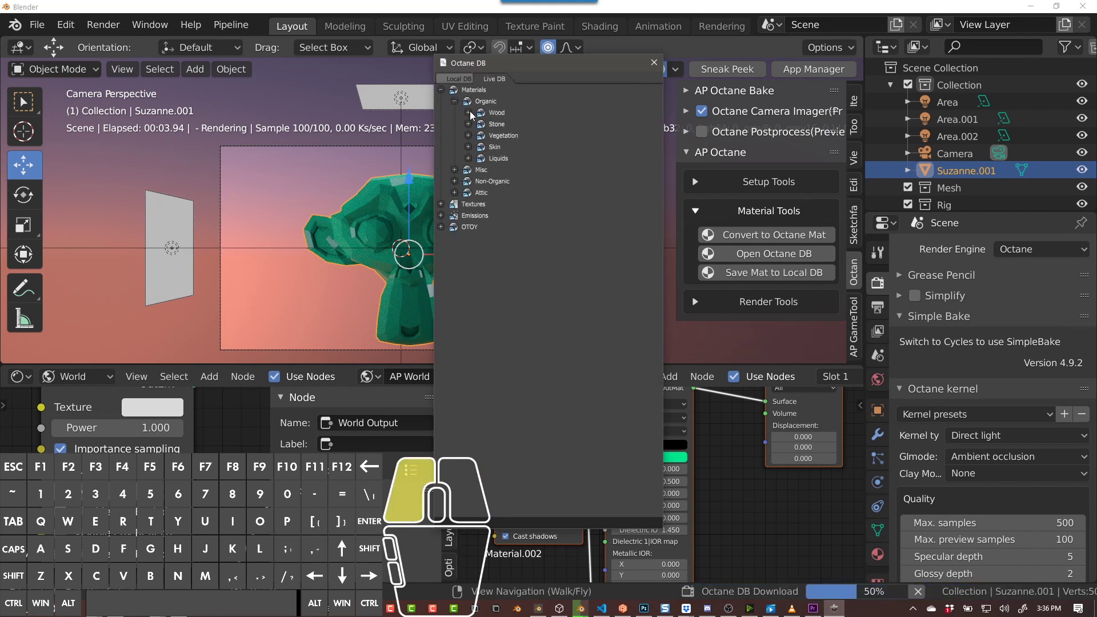
left_click(522, 119)
left_click(567, 226)
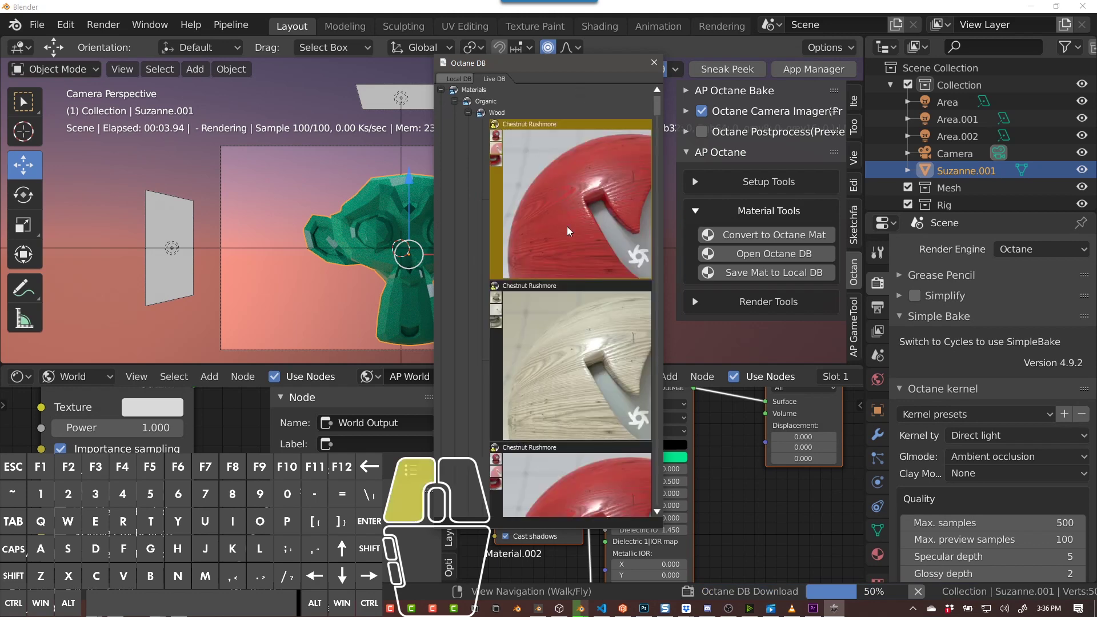
Download the woven basket material from the Wood category onto Suzanne.001, and close the Octane DB
scroll(585, 349, "down", 5)
scroll(585, 349, "down", 5)
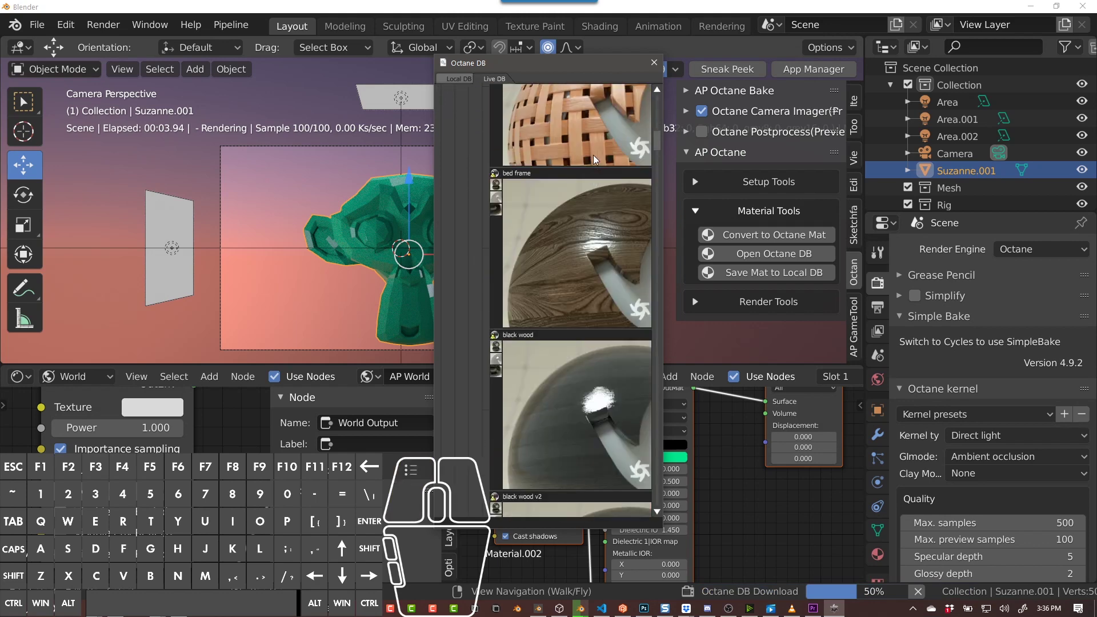
right_click(586, 130)
left_click(580, 135)
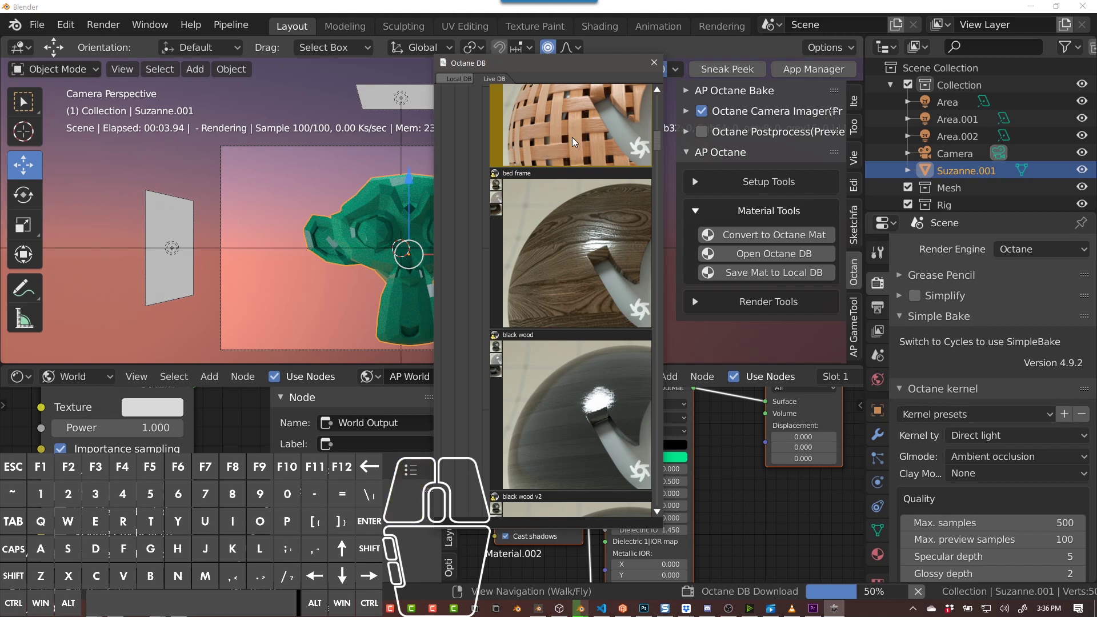
left_click(428, 215)
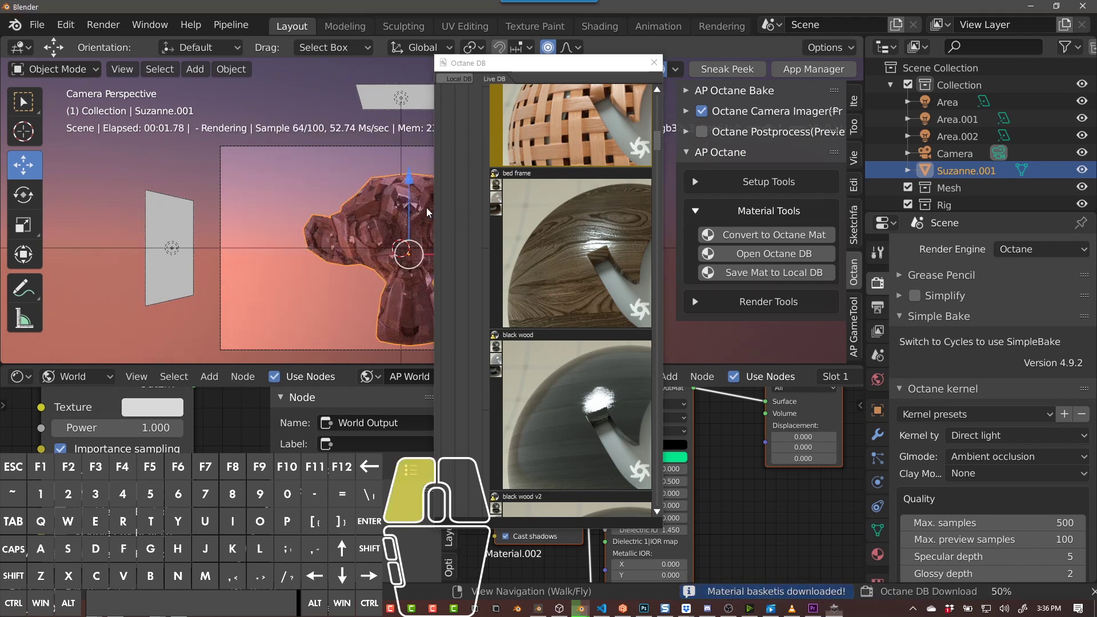
scroll(429, 217, "up", 3)
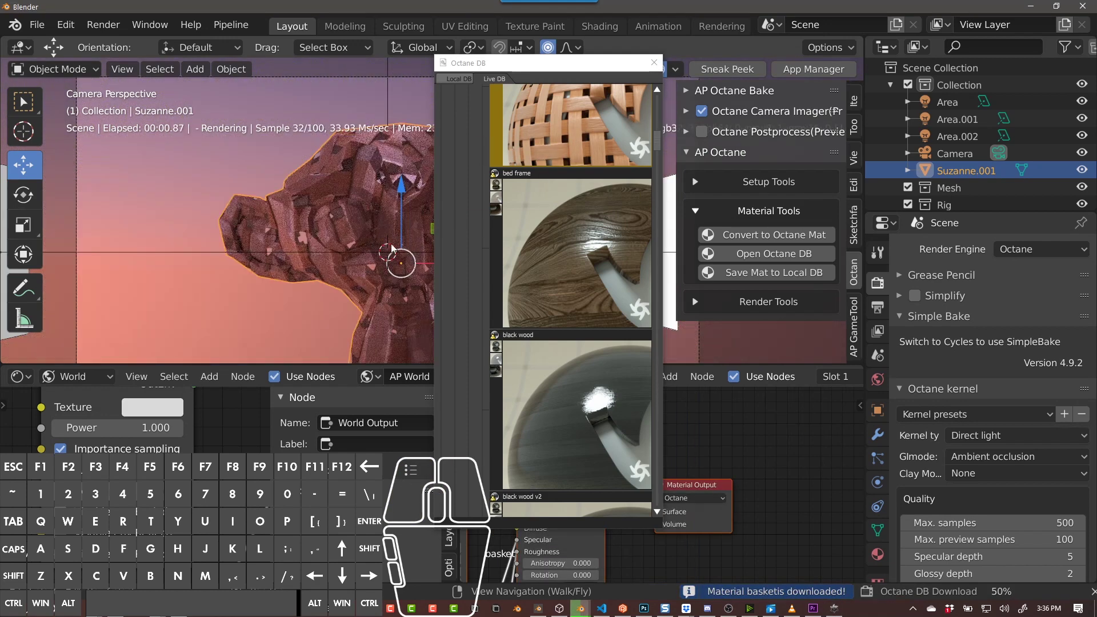
left_click(655, 62)
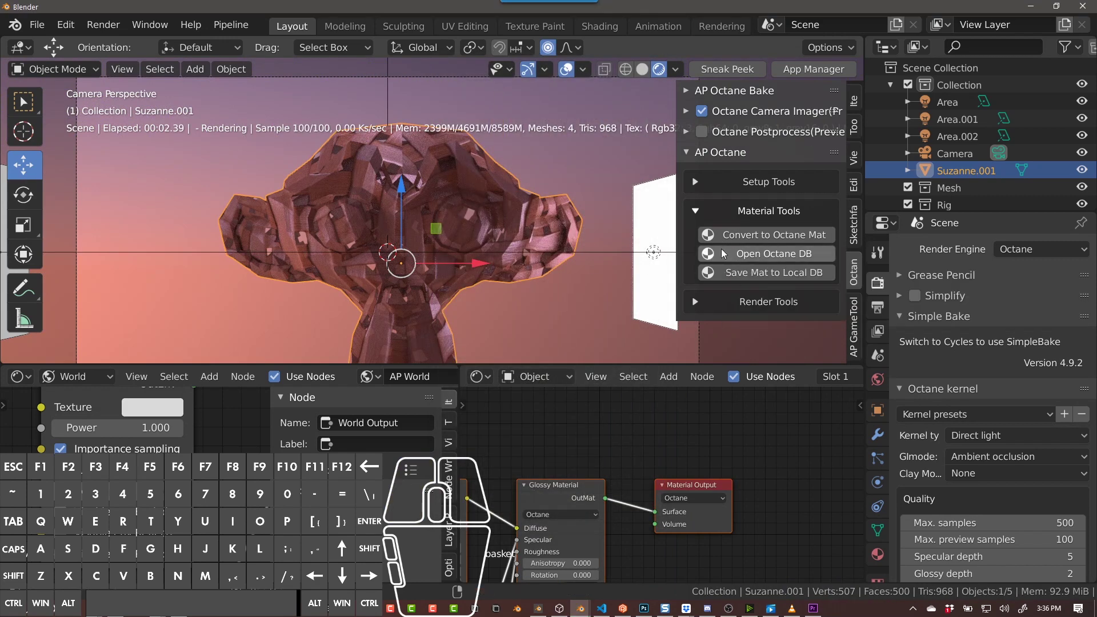
Reopen the Octane DB and view the Test material stored in the Local DB
left_click(753, 255)
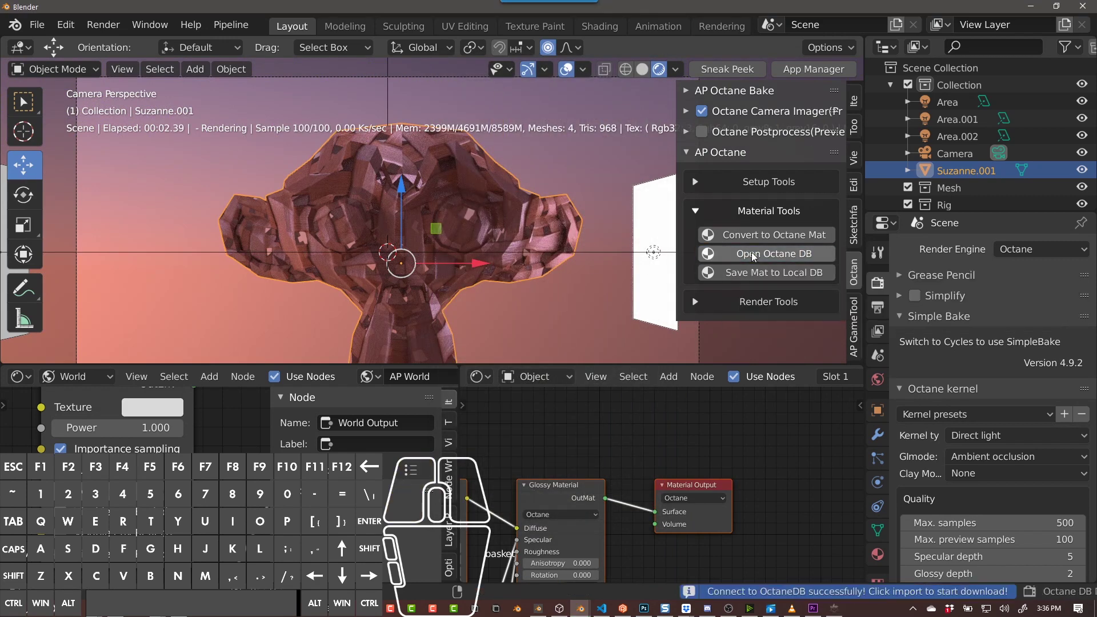
left_click(834, 609)
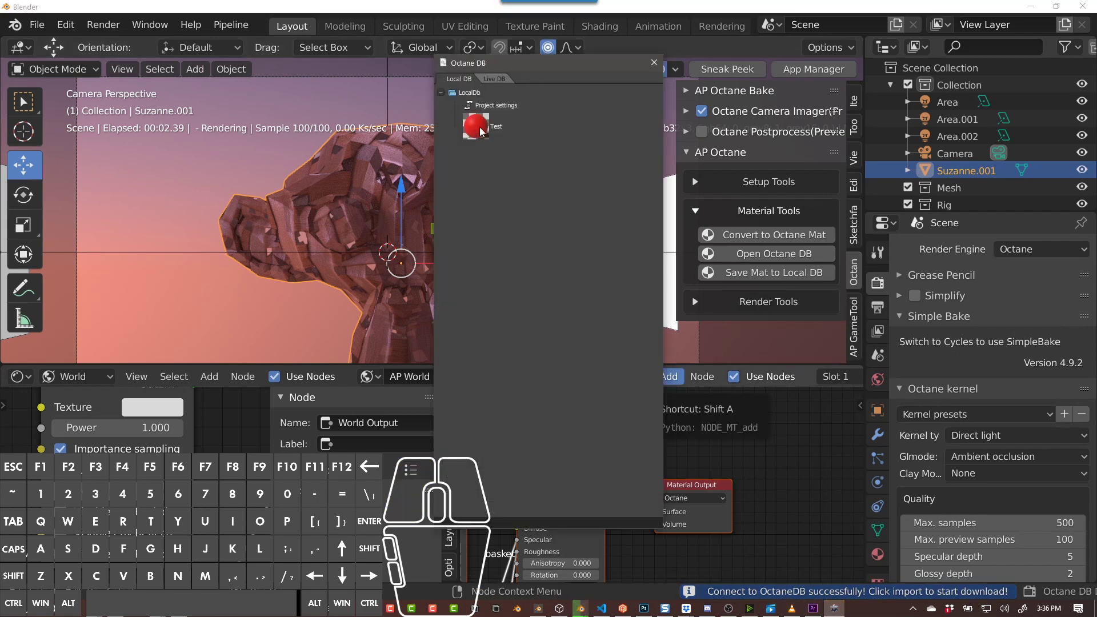
left_click(501, 130)
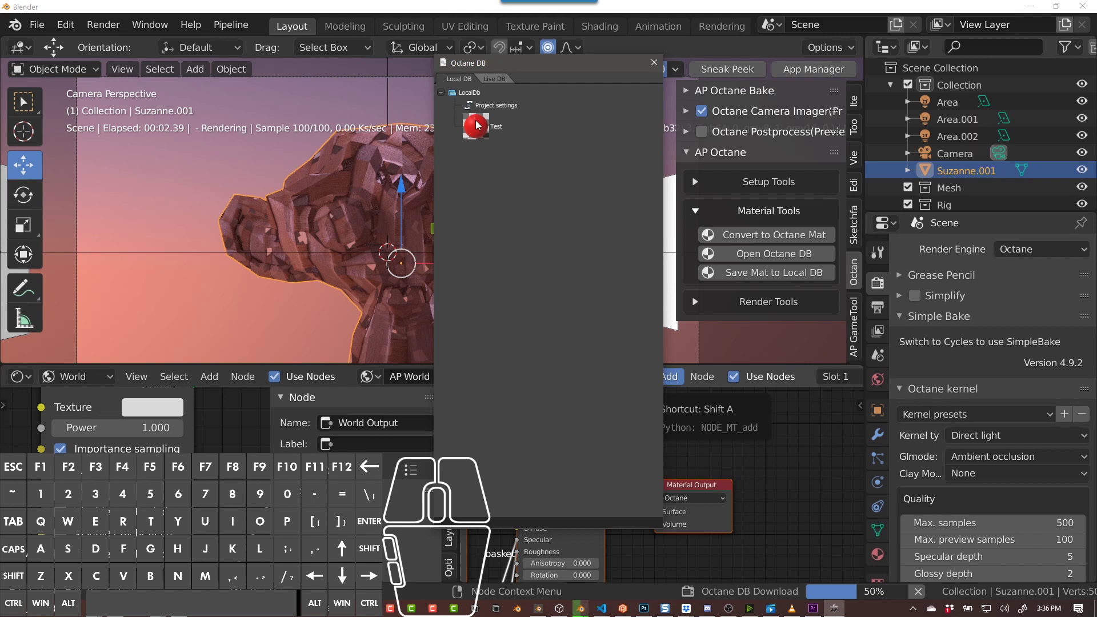
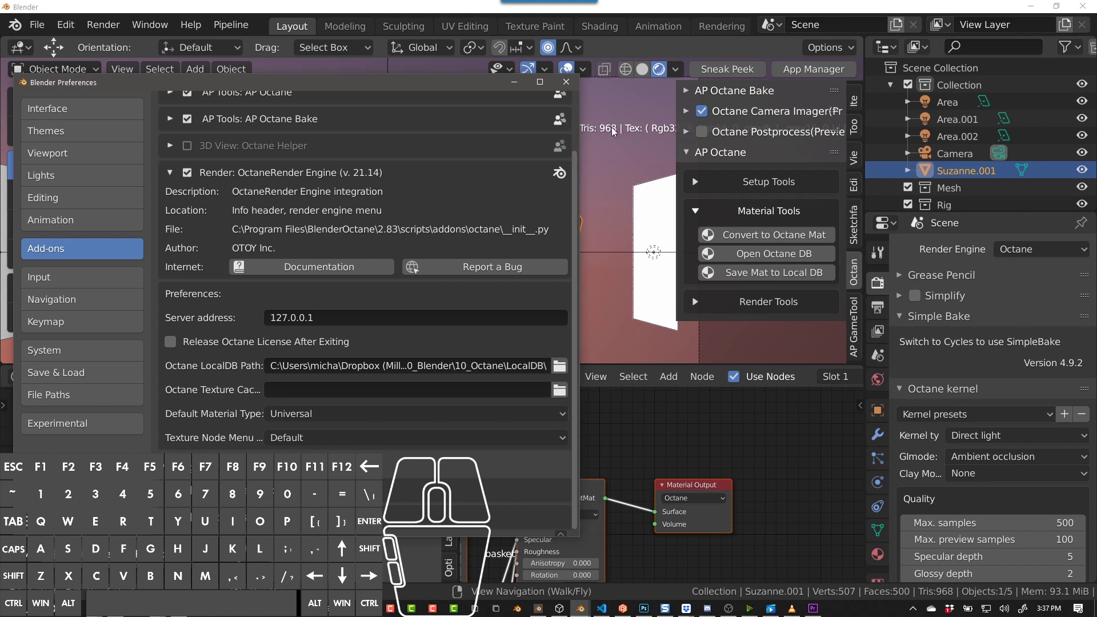
Close the preferences and start Save Mat to Local DB for Suzanne.001's material, choosing Local DB as the location
left_click(567, 83)
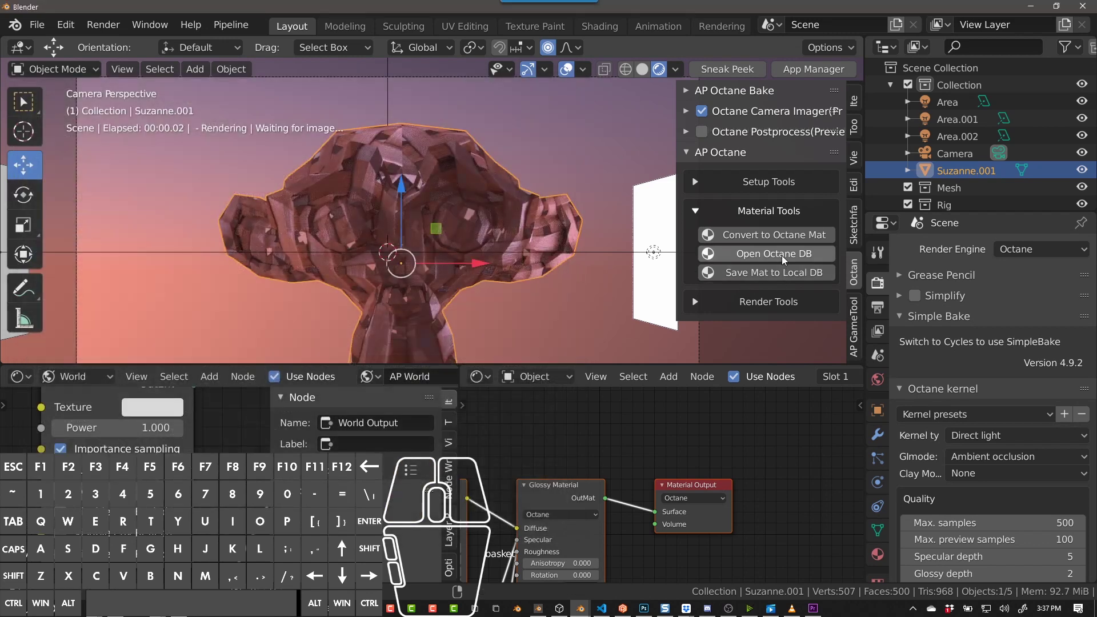
left_click(772, 253)
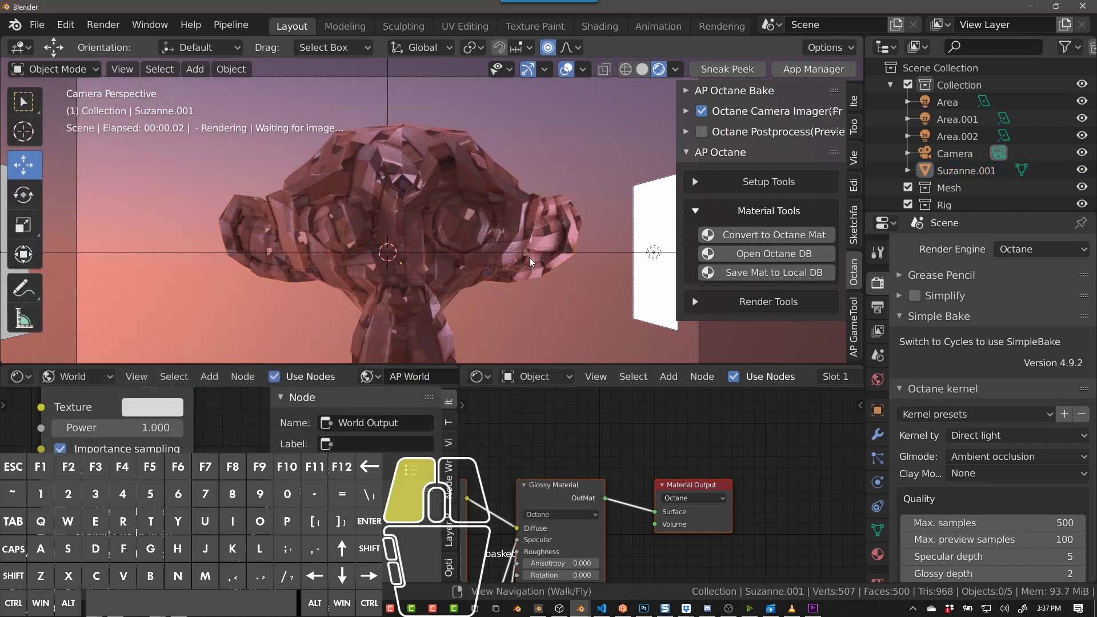
left_click(753, 275)
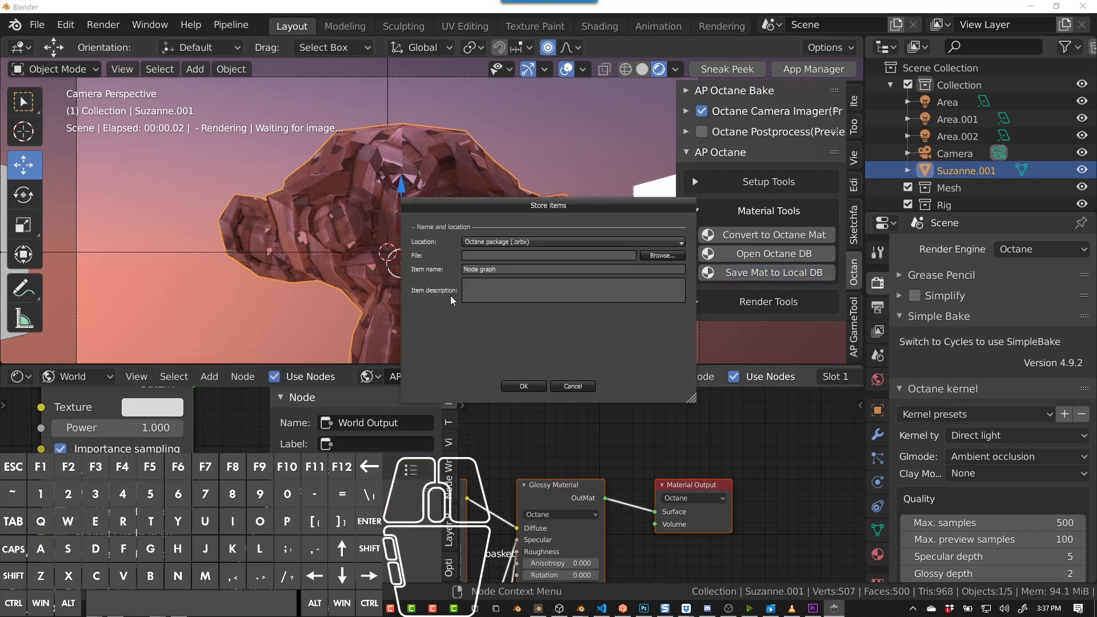
left_click(632, 242)
left_click(506, 265)
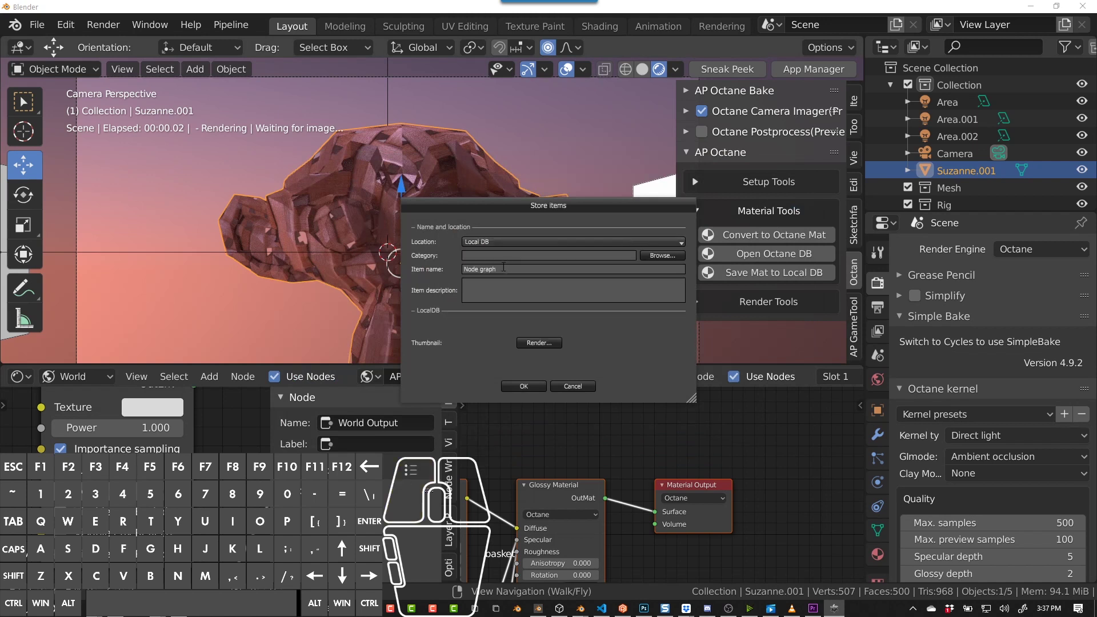
Add a category named Wood under LocalDb and choose it as the material's storage category
left_click(666, 256)
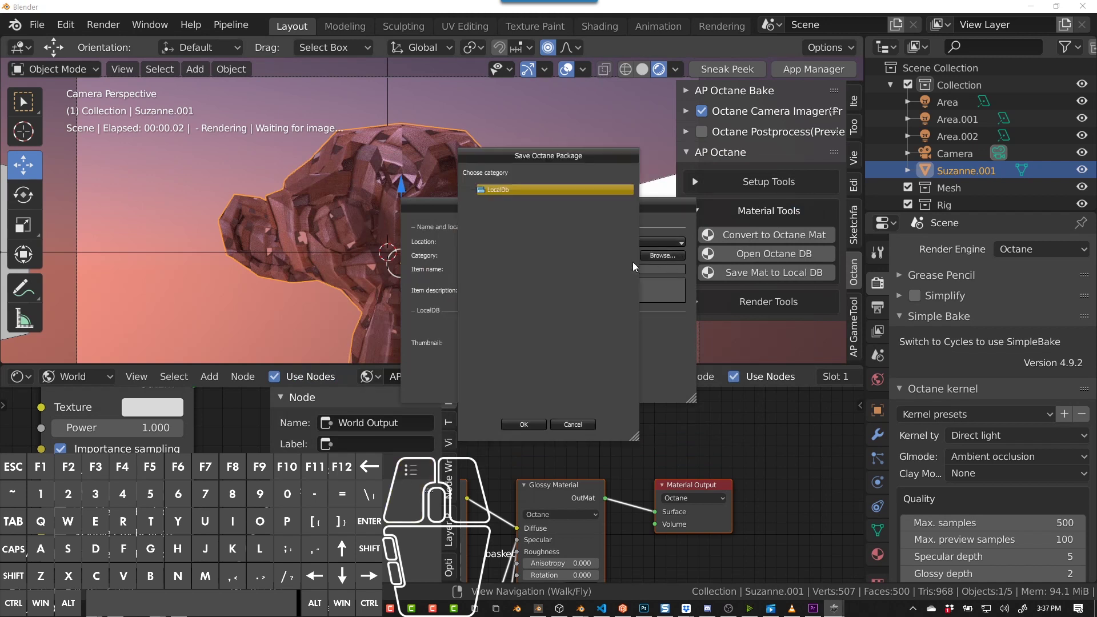
right_click(502, 186)
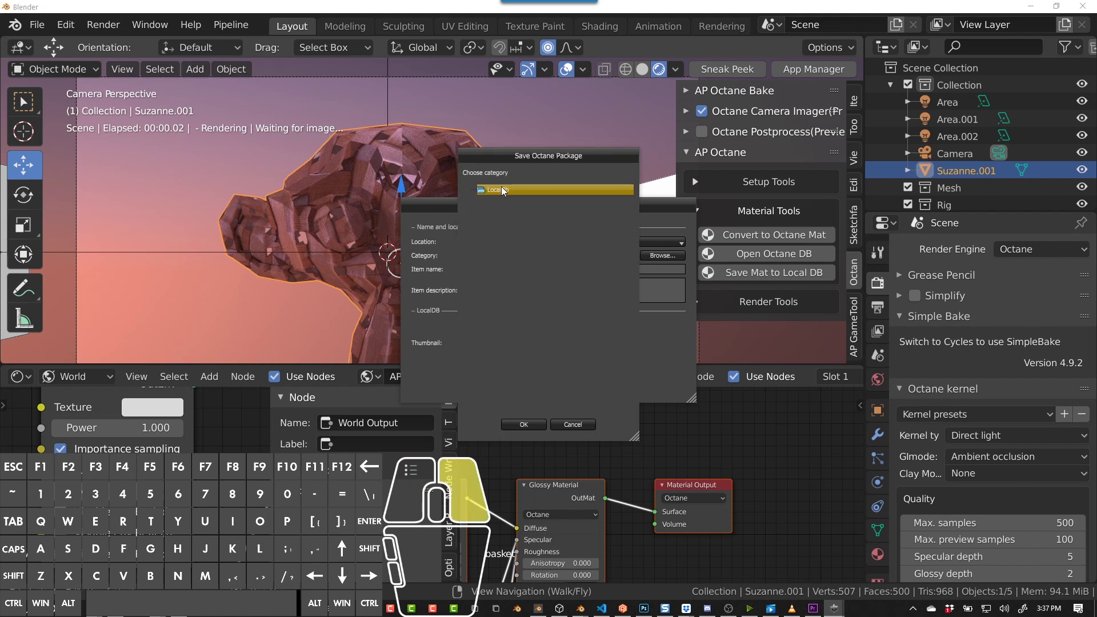
left_click(522, 192)
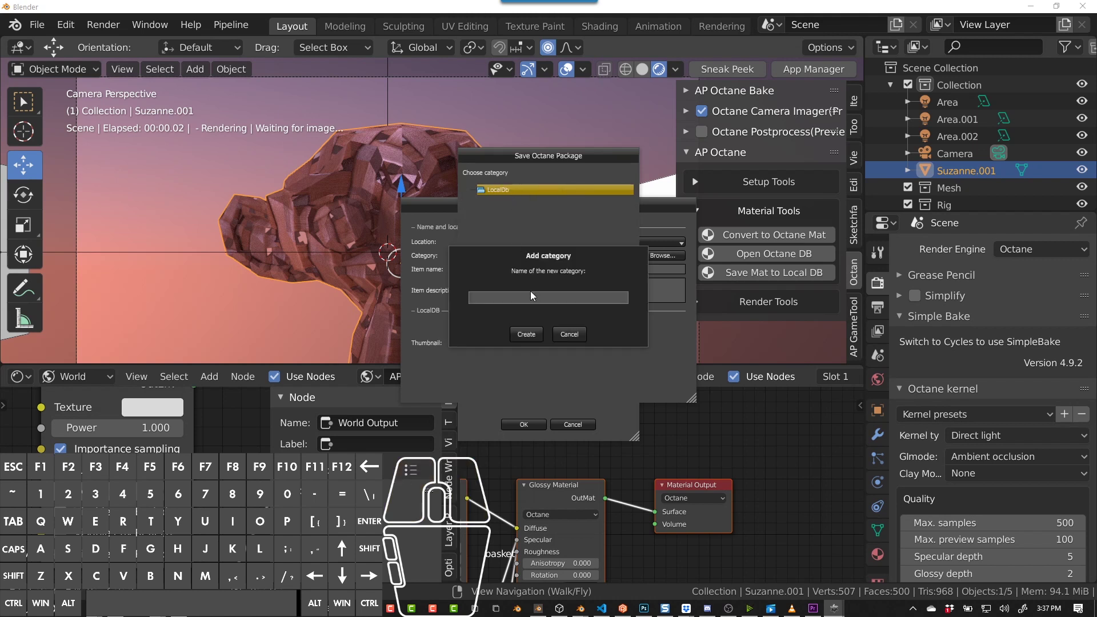
type("Wood")
key("Return")
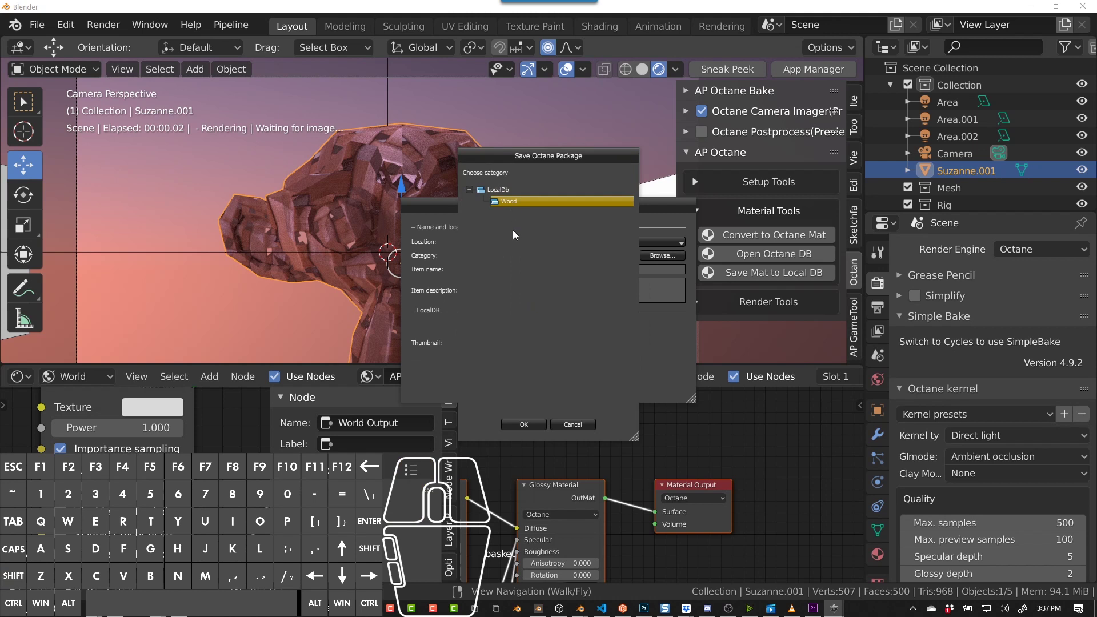
left_click(524, 425)
Name the stored item "Basket" and give it the description "This is a basket"
left_click(497, 271)
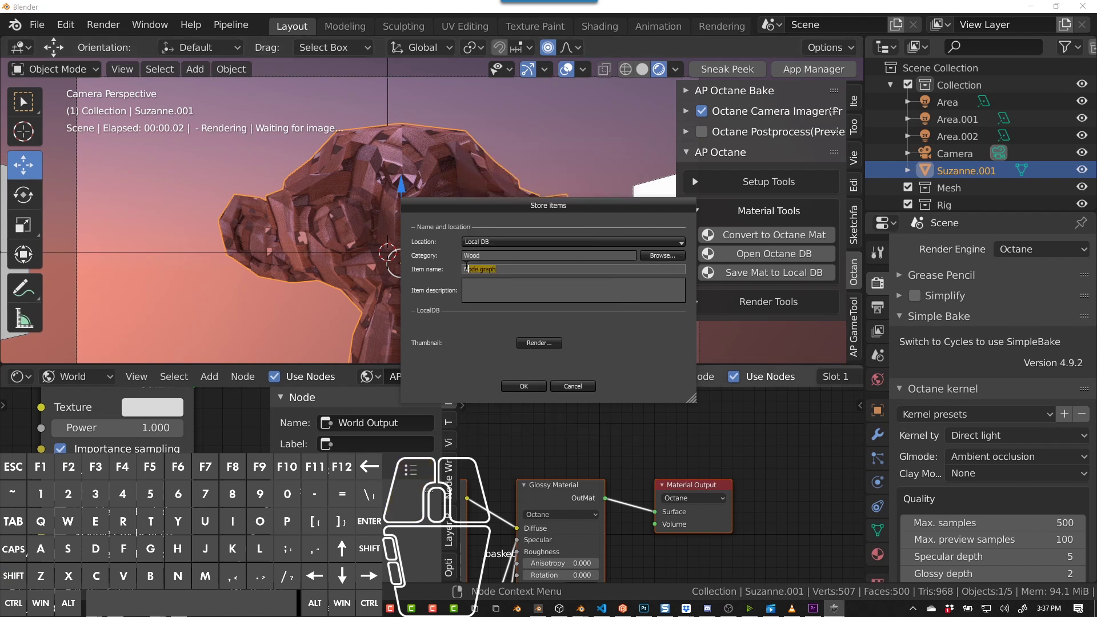
key("BackSpace")
left_click_drag(522, 209, 421, 172)
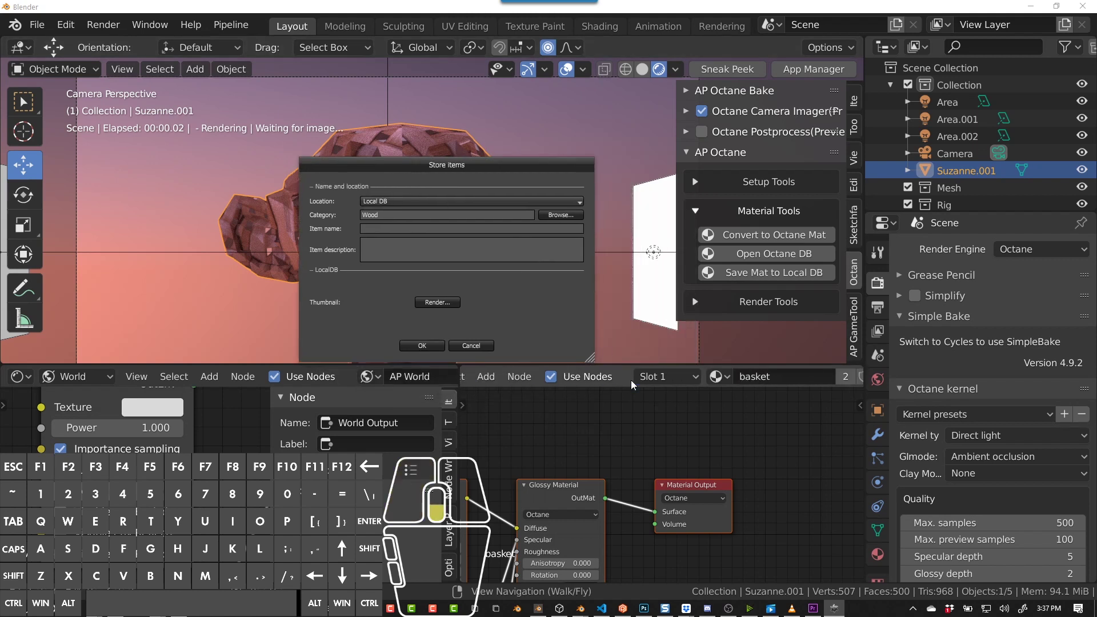
left_click(393, 229)
type("Basket")
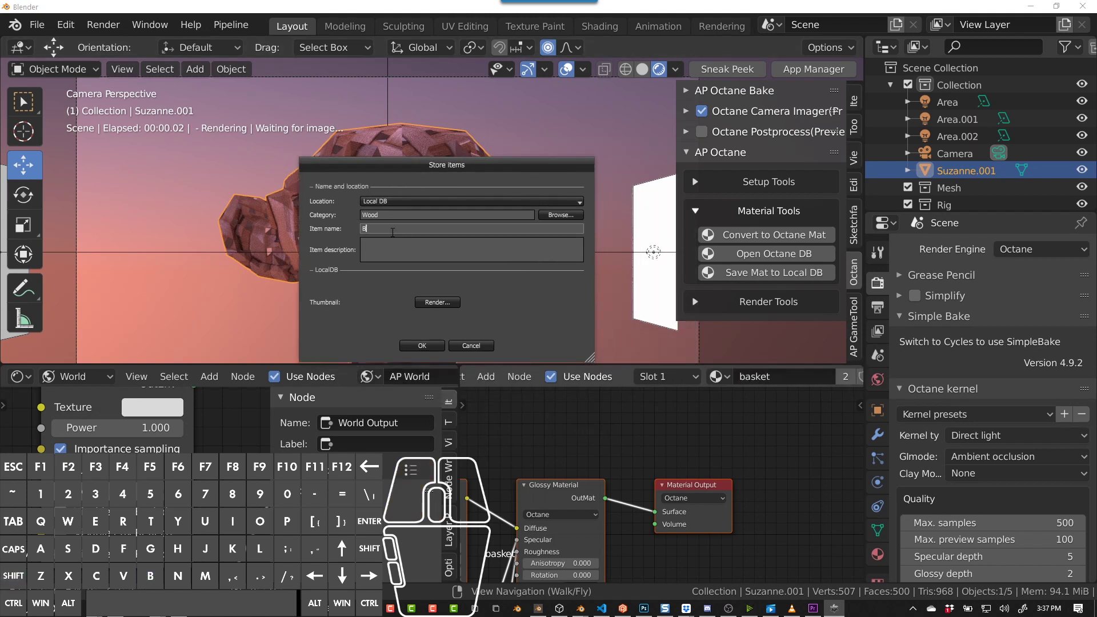
left_click(395, 247)
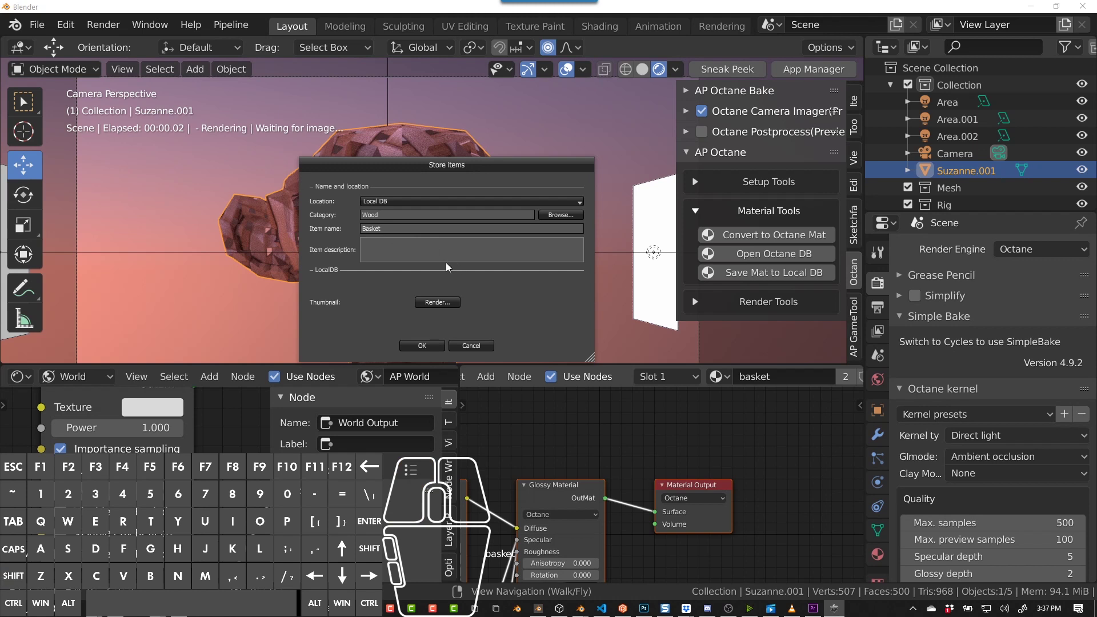
type("This is ab")
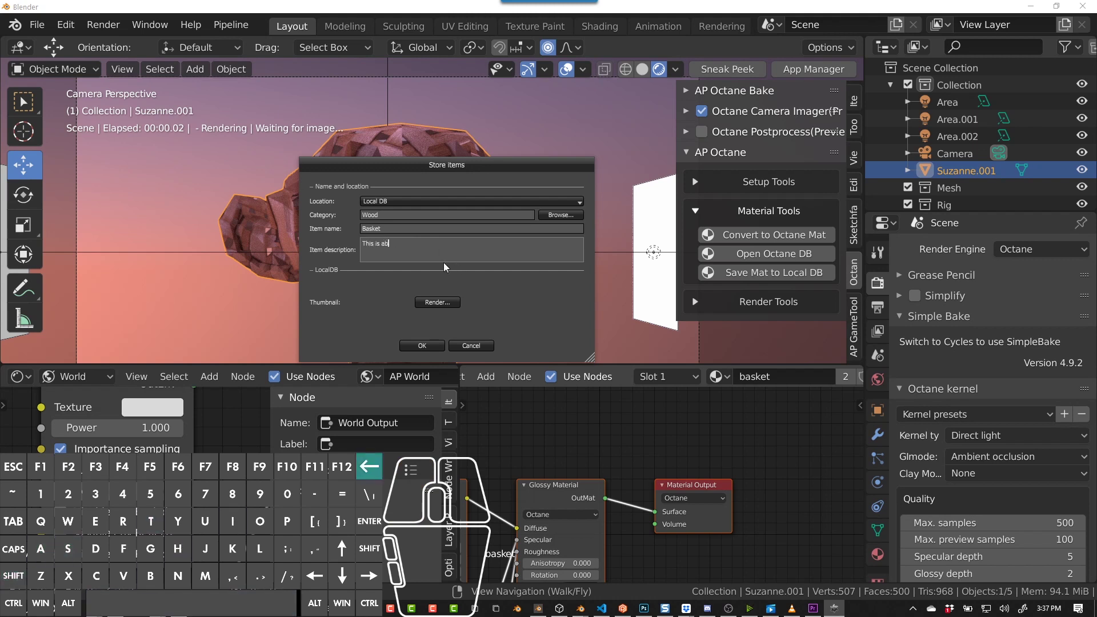
key("BackSpace")
type("basket")
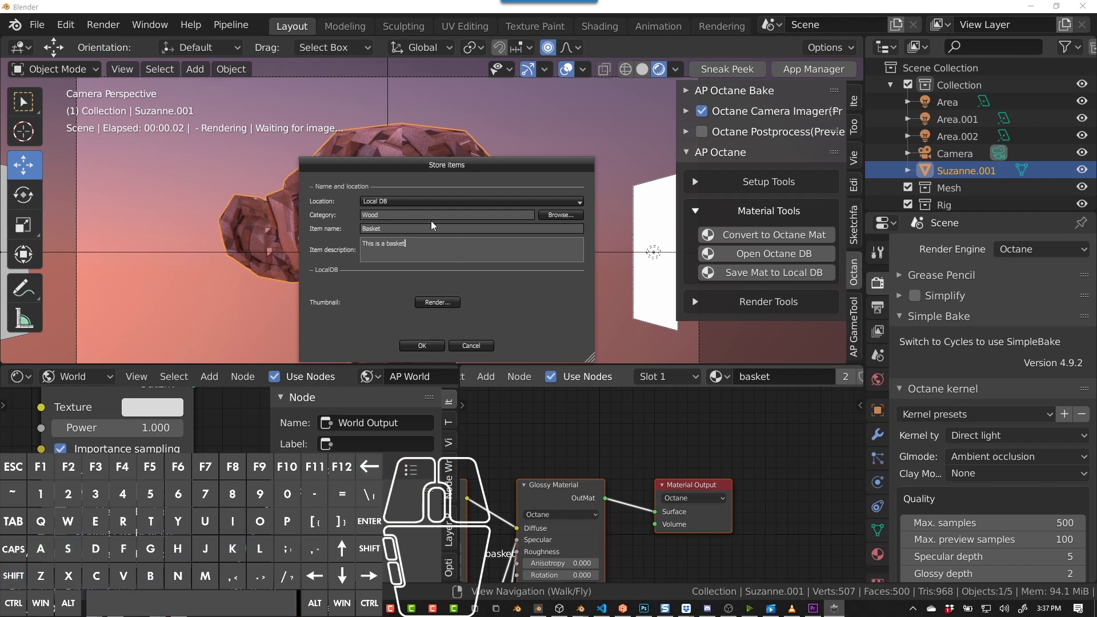
Render a thumbnail of the material for the Basket item and save the item to the Local DB
left_click(440, 302)
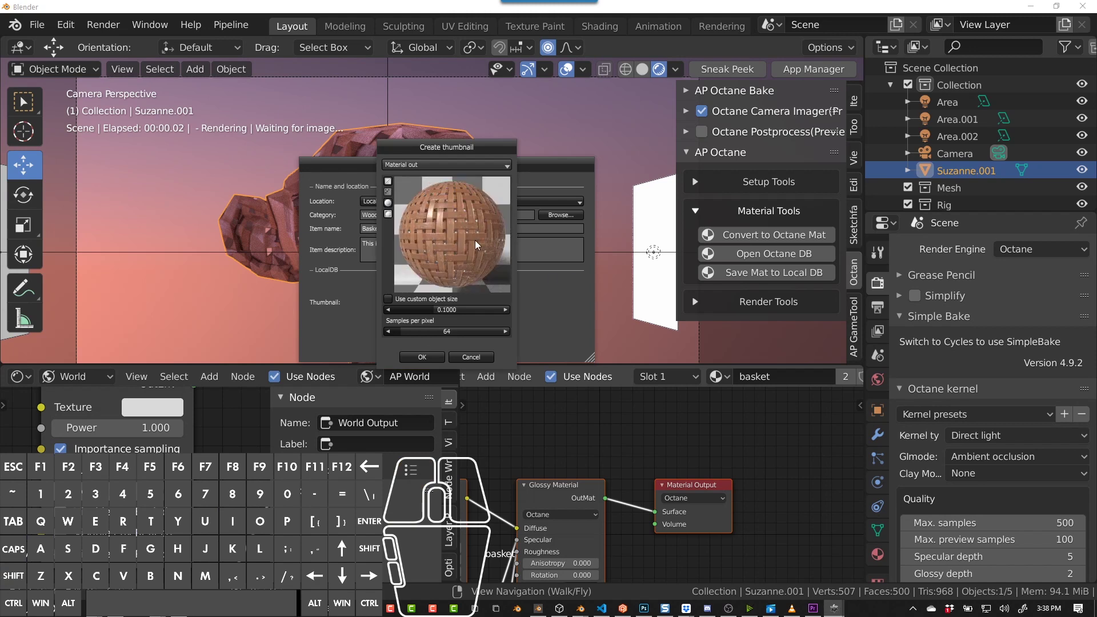
left_click(434, 355)
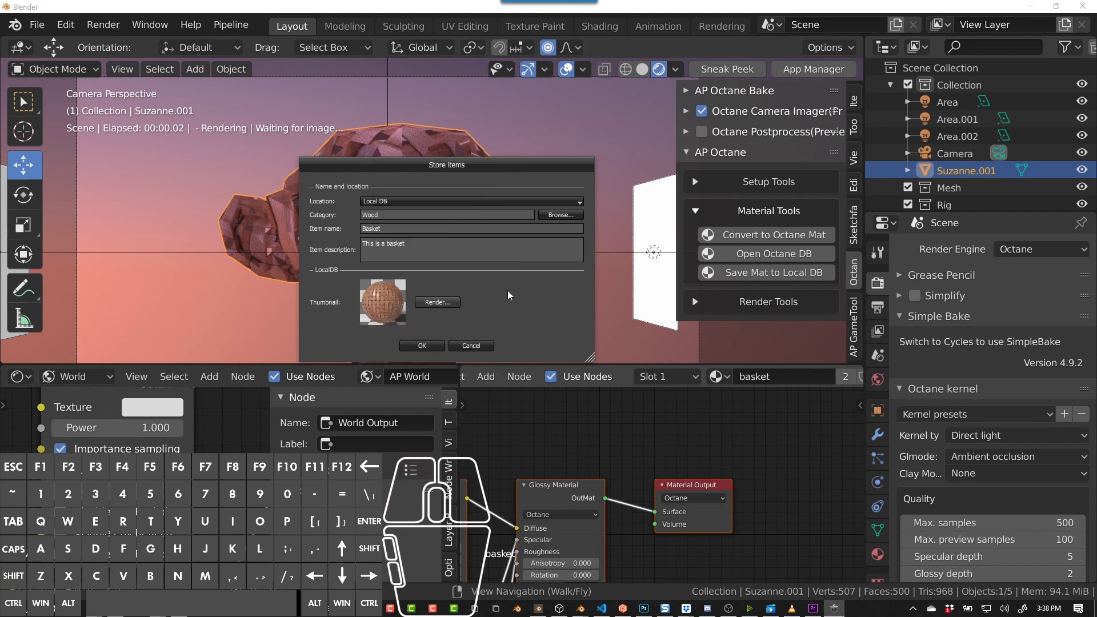
left_click(420, 343)
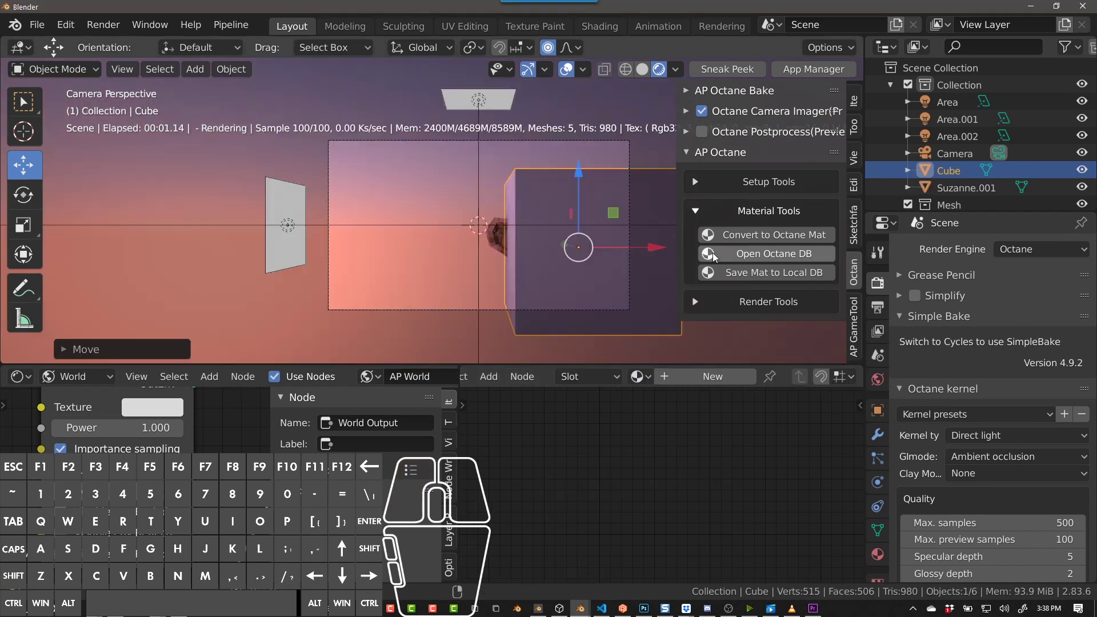
Import the Basket material from the Local DB's Wood category onto the Cube, and close the Octane DB
left_click(712, 253)
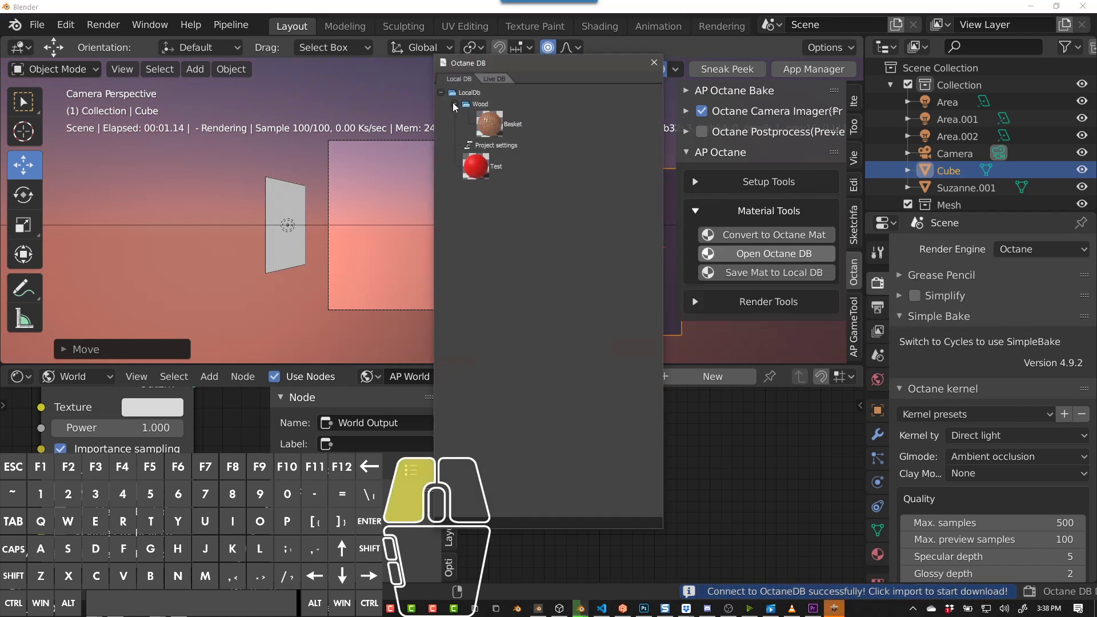
left_click(499, 124)
right_click(499, 125)
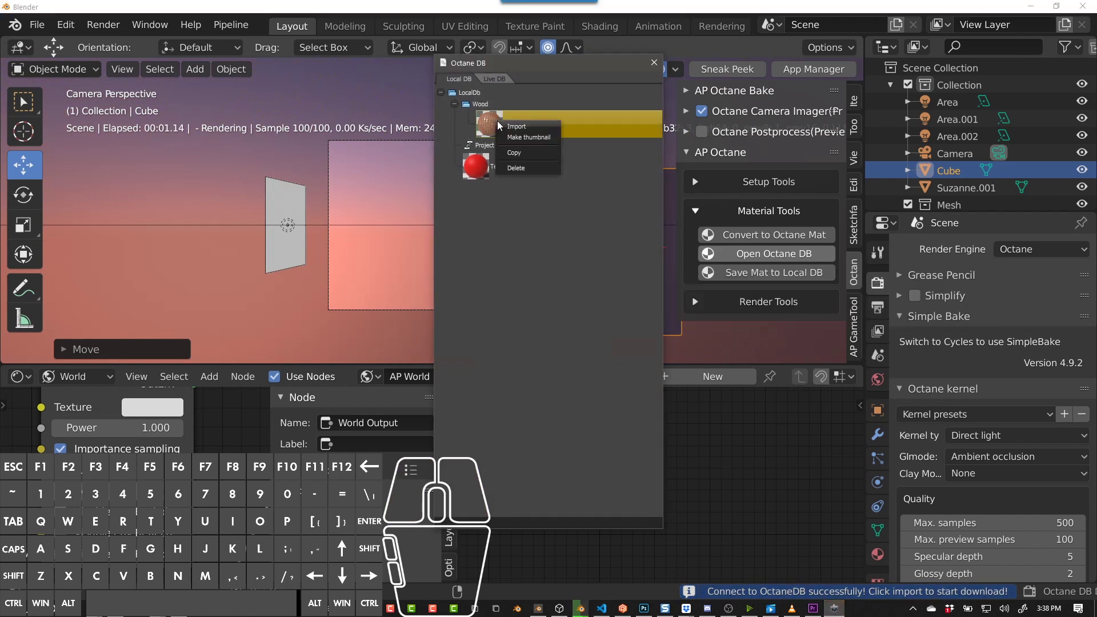
left_click(503, 126)
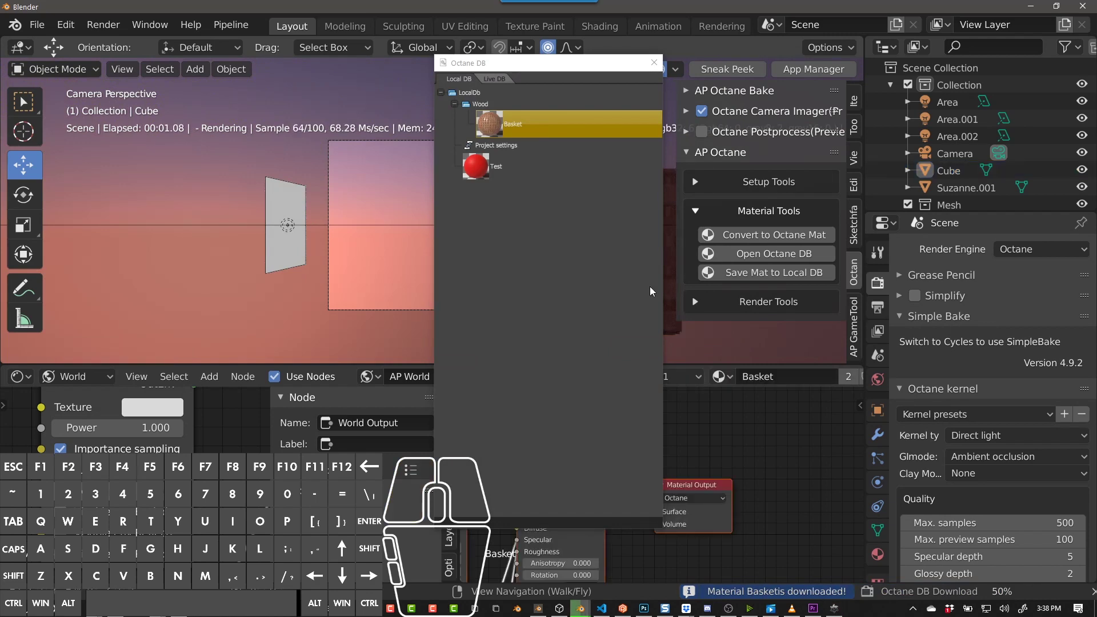
left_click(655, 62)
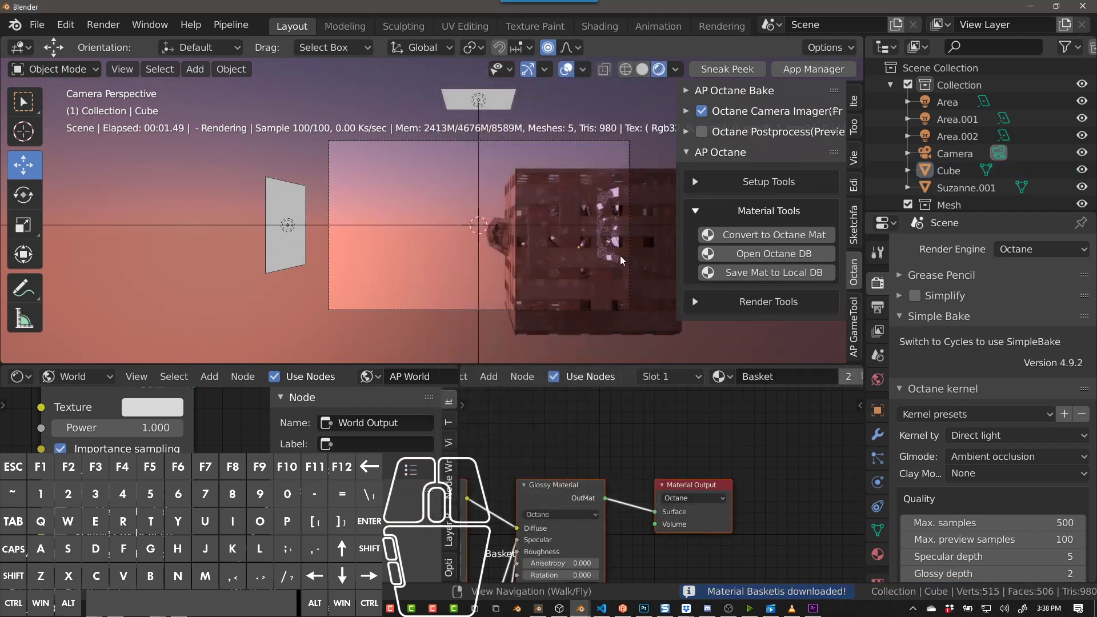
Isolate the Cube in local view and examine the basket material on its sides
scroll(620, 255, "up", 4)
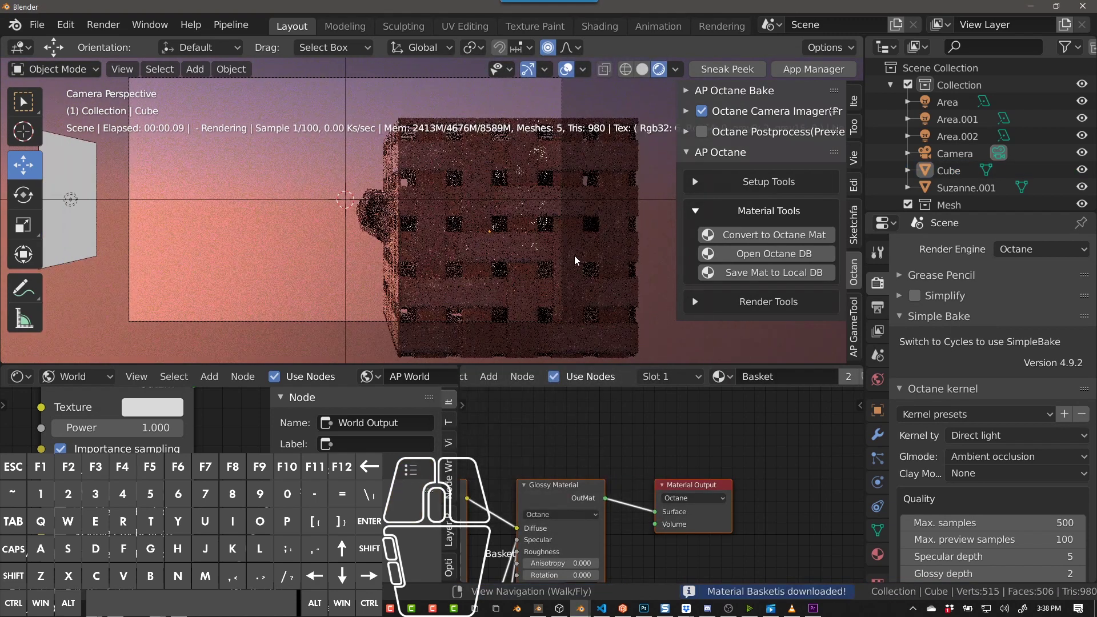
left_click(574, 256)
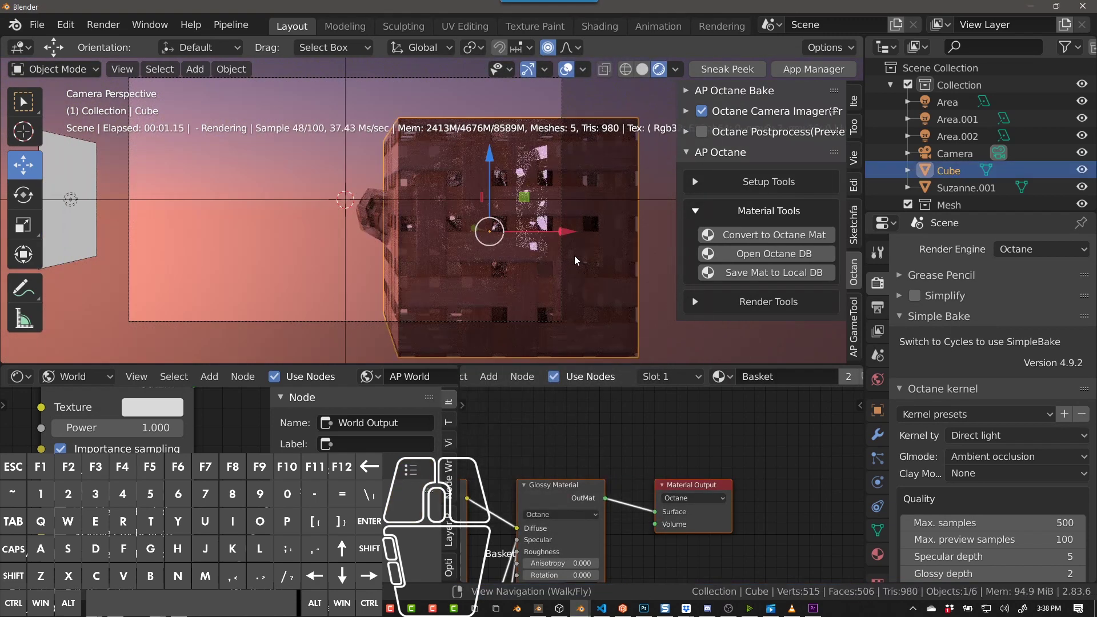
key("KP_Divide")
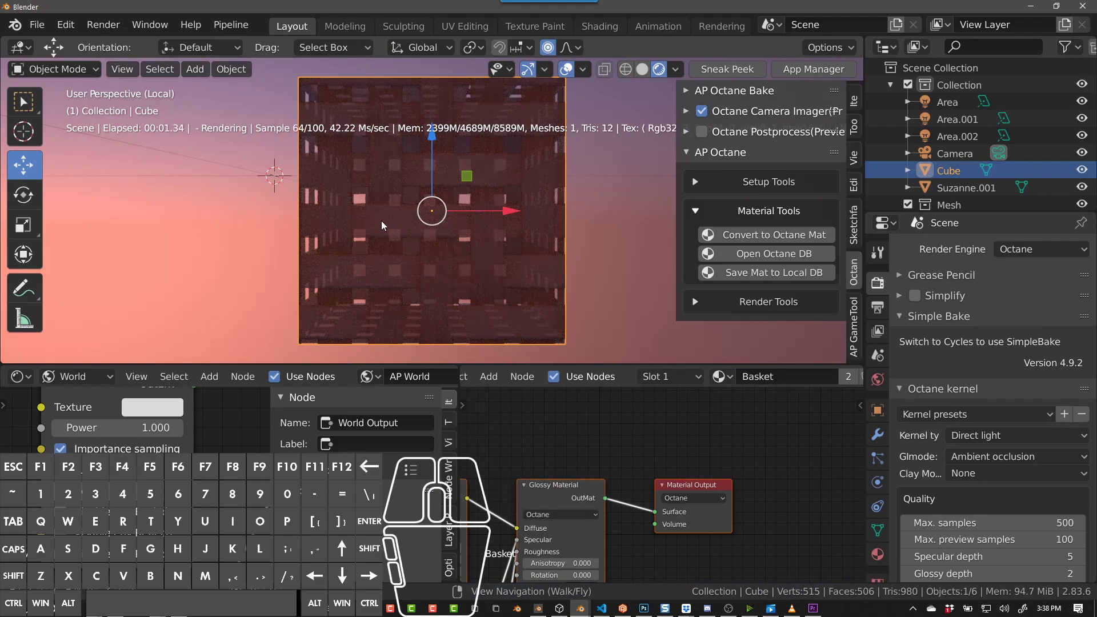
mouse_move(382, 221)
left_mouse_down("alt")
mouse_move(370, 223)
mouse_move(423, 237)
mouse_move(344, 255)
mouse_move(440, 259)
mouse_move(270, 263)
mouse_move(416, 275)
mouse_move(359, 281)
mouse_move(365, 248)
mouse_move(427, 295)
mouse_move(395, 243)
mouse_move(324, 251)
mouse_move(388, 228)
left_mouse_up("alt")
middle_click_drag(389, 228, 441, 238)
left_click_drag(440, 238, 437, 226, "alt")
middle_click_drag(437, 226, 468, 226)
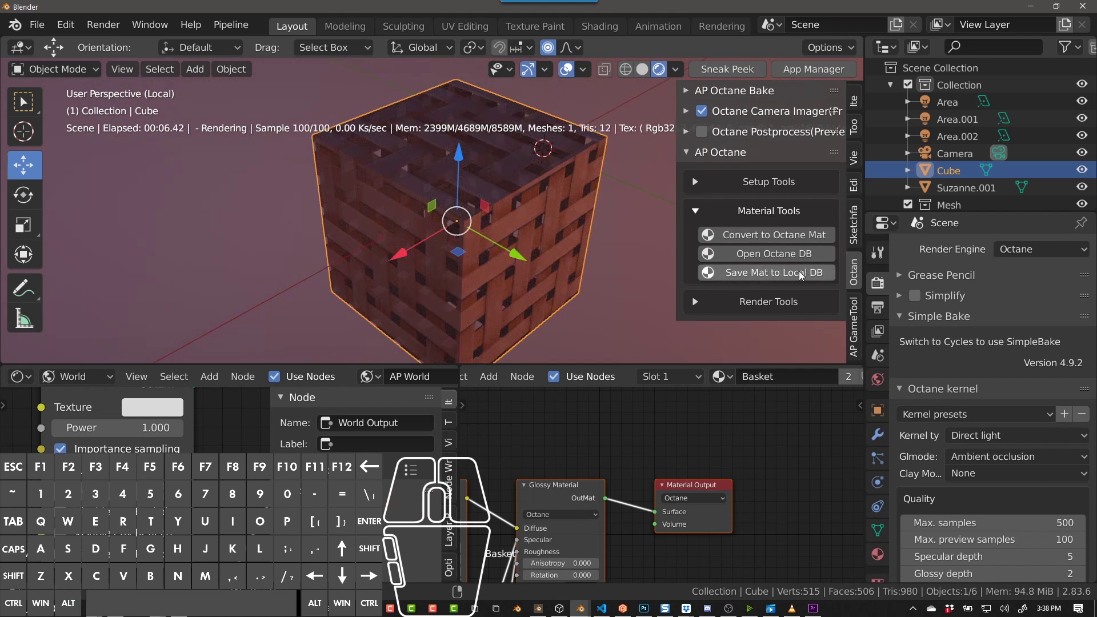
Collapse Material Tools, expand Render Tools, and leave the Cube's local view
left_click(702, 205)
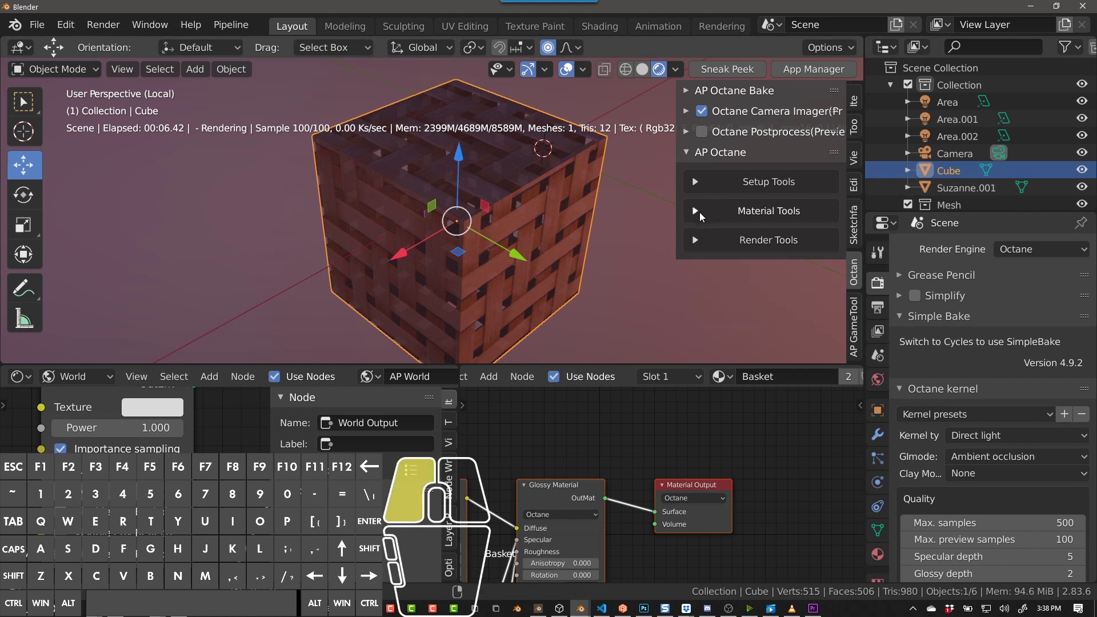
left_click(694, 240)
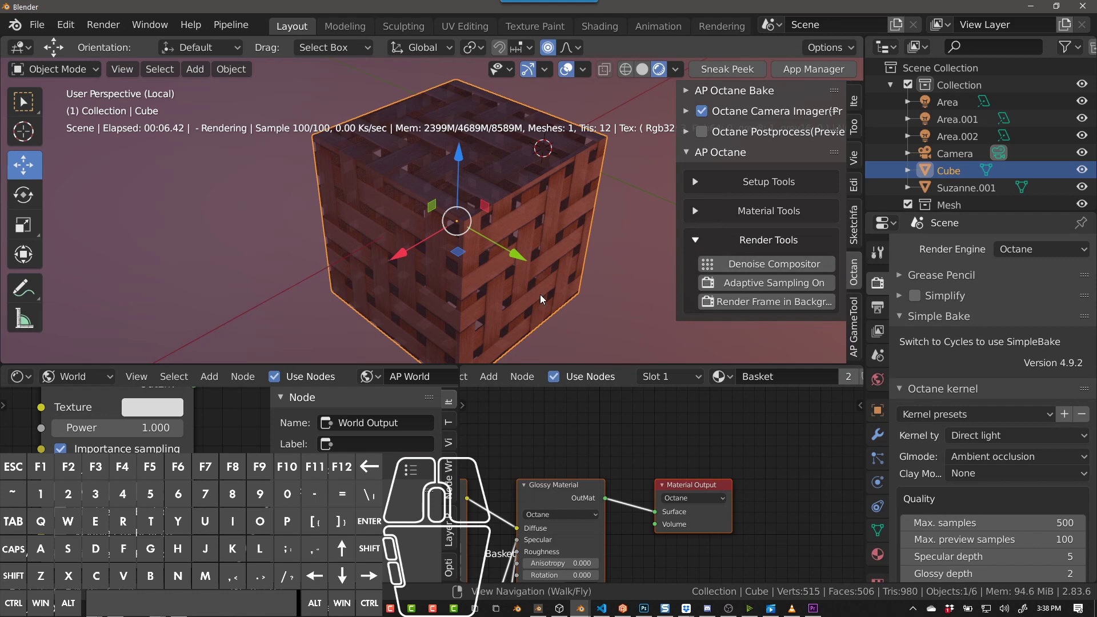
key("slash")
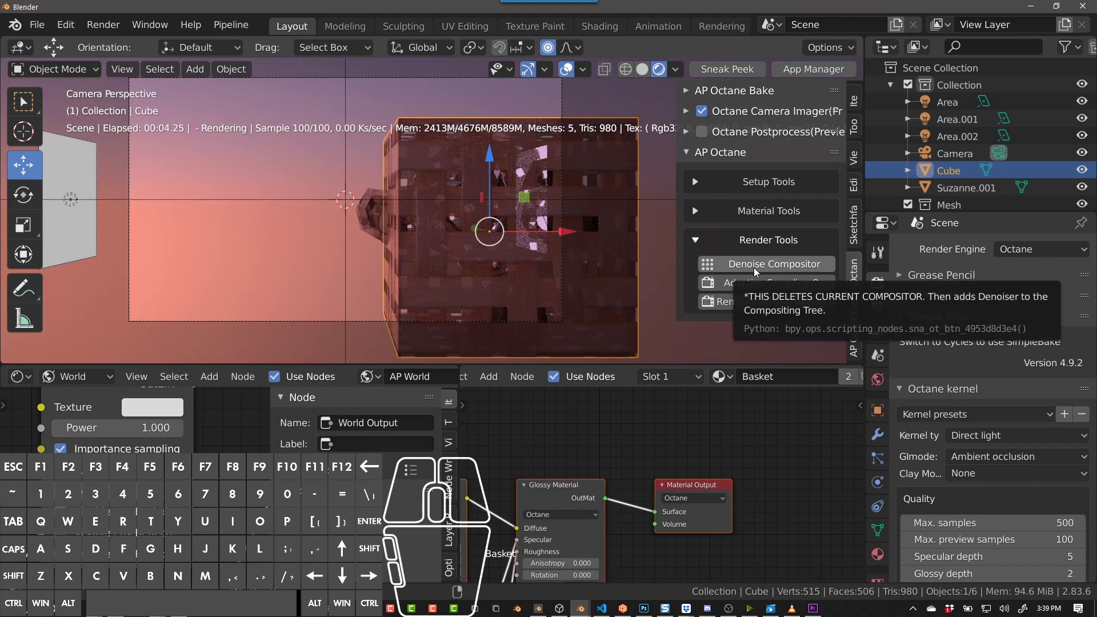
Create the denoising setup with Denoise Compositor, viewing the compositing node tree before and after
scroll(695, 26, "down", 5)
left_click(646, 32)
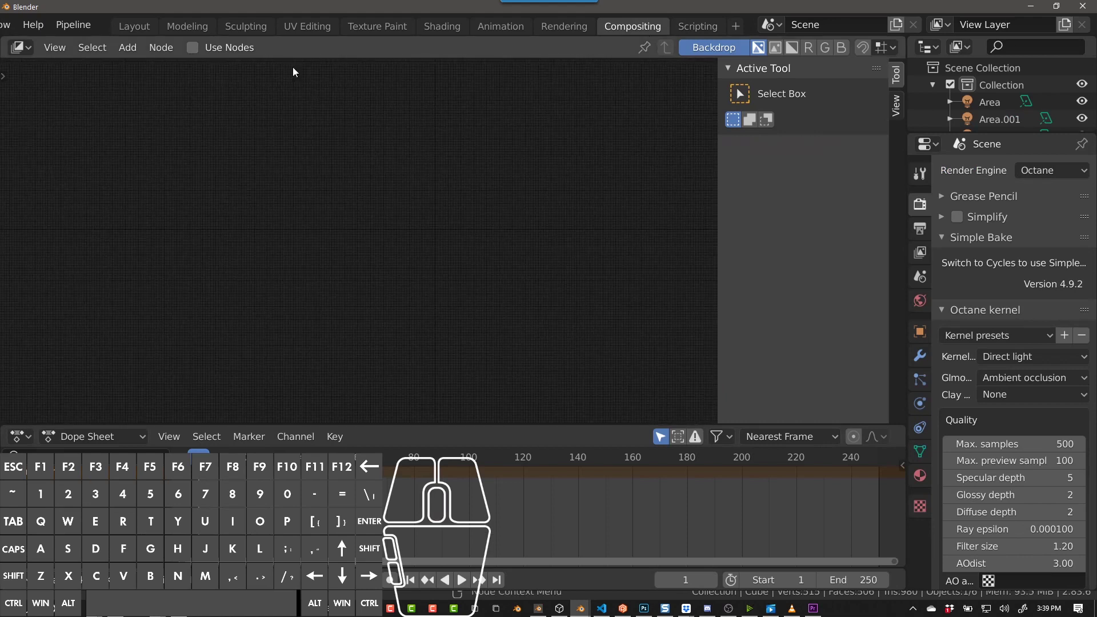
left_click(133, 25)
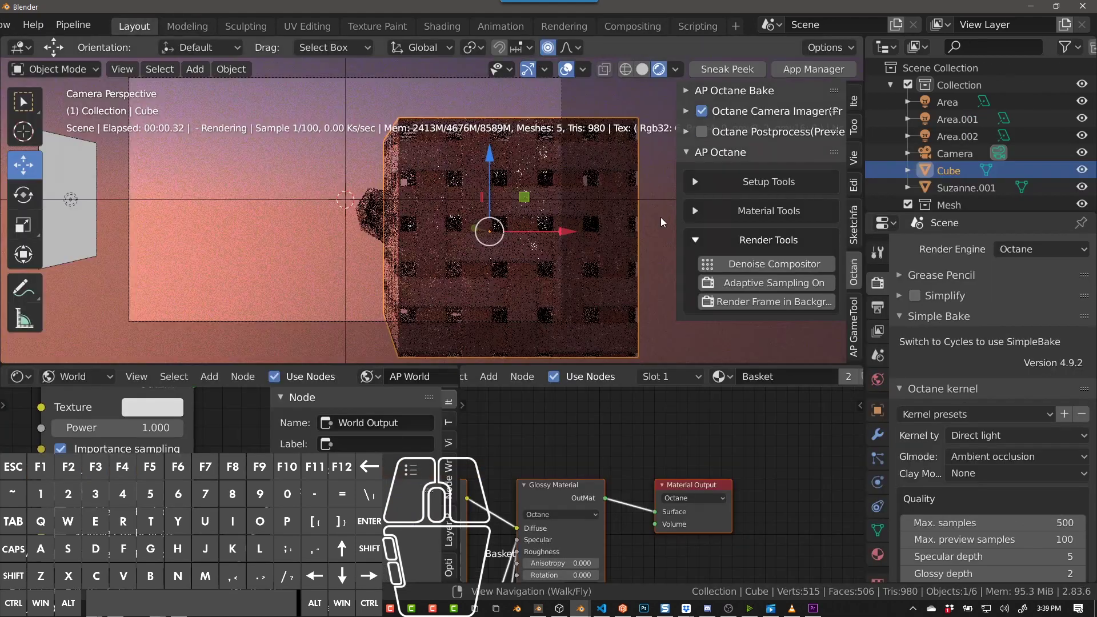
left_click(719, 258)
left_click(632, 26)
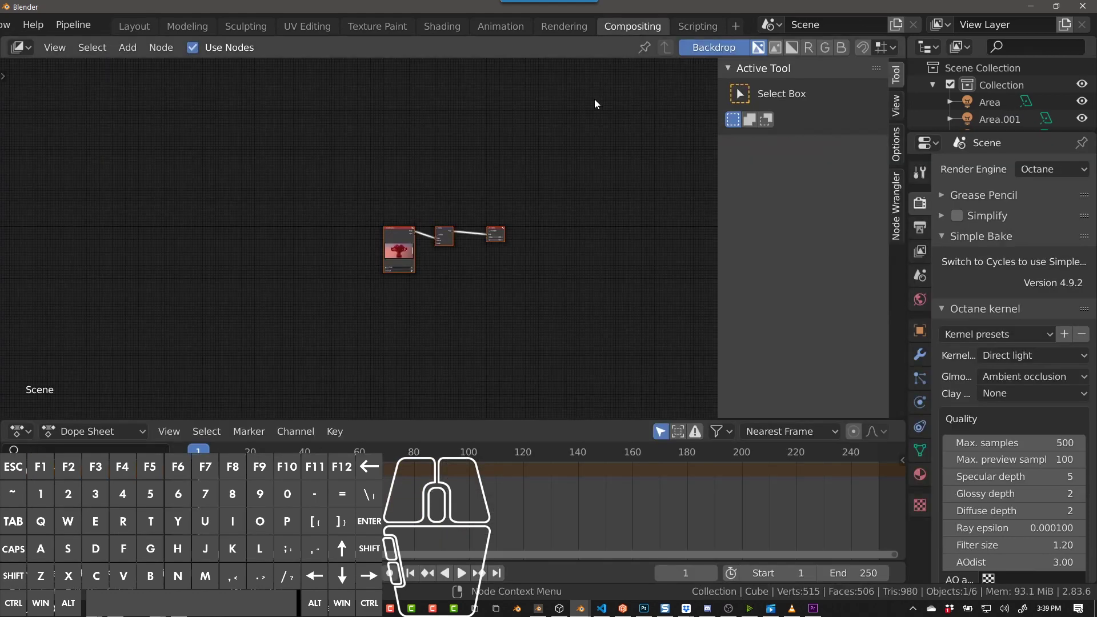
scroll(365, 270, "up", 7)
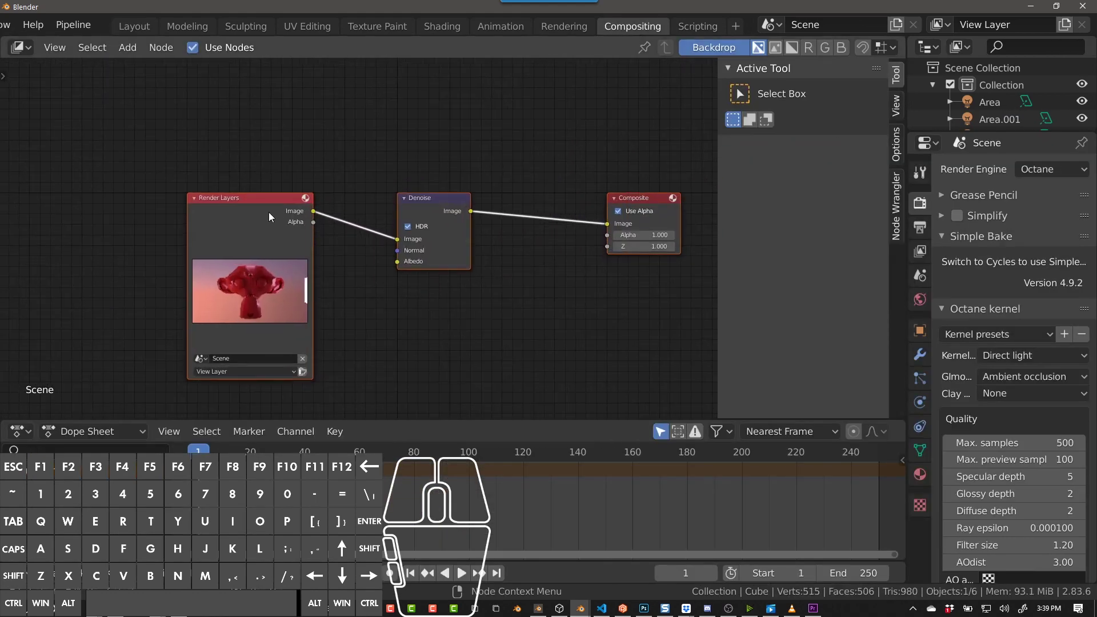
Return to the Layout workspace, render the current frame, and close the render result
left_click(133, 25)
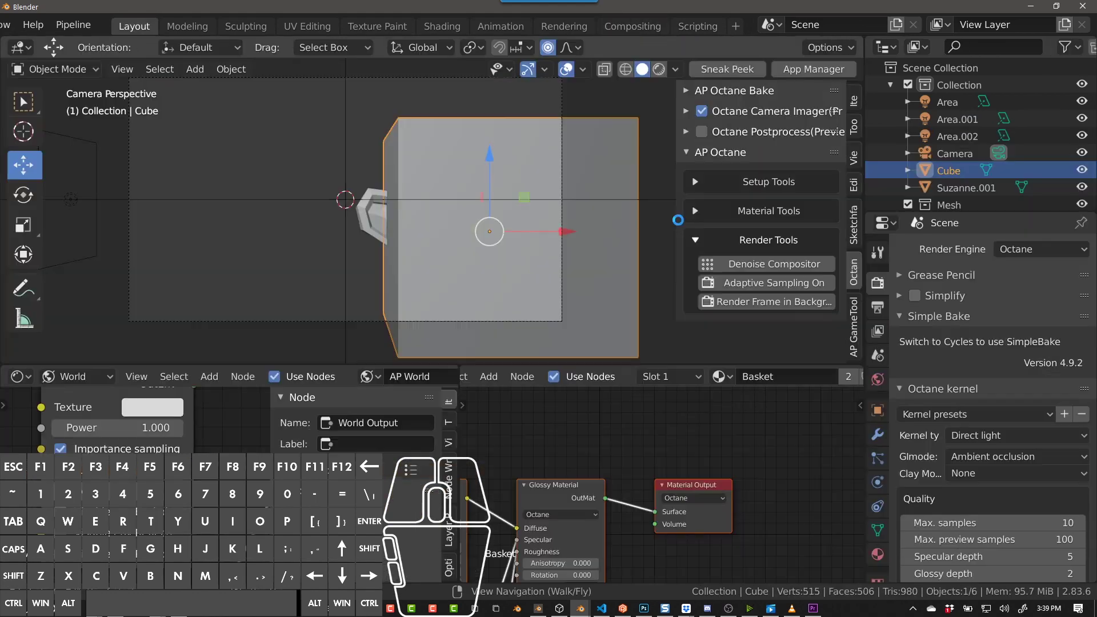
key("F12")
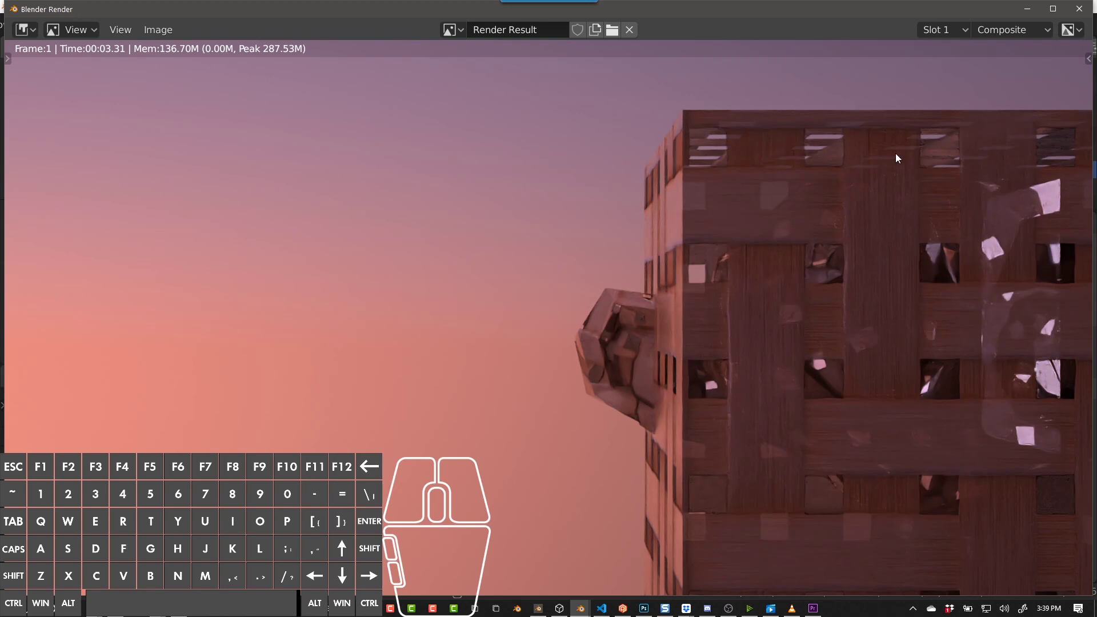
key("Escape")
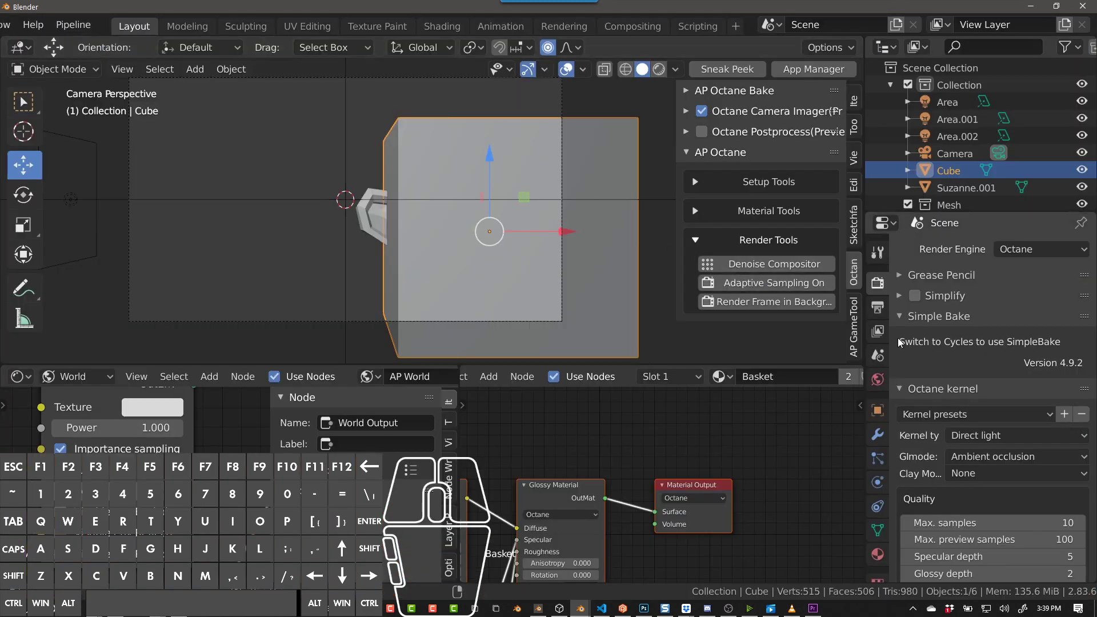
Enable adaptive sampling with the Adaptive Sampling On tool, checking its effect on the Octane kernel's Adaptive sampling option
left_click(894, 303)
scroll(924, 316, "down", 12)
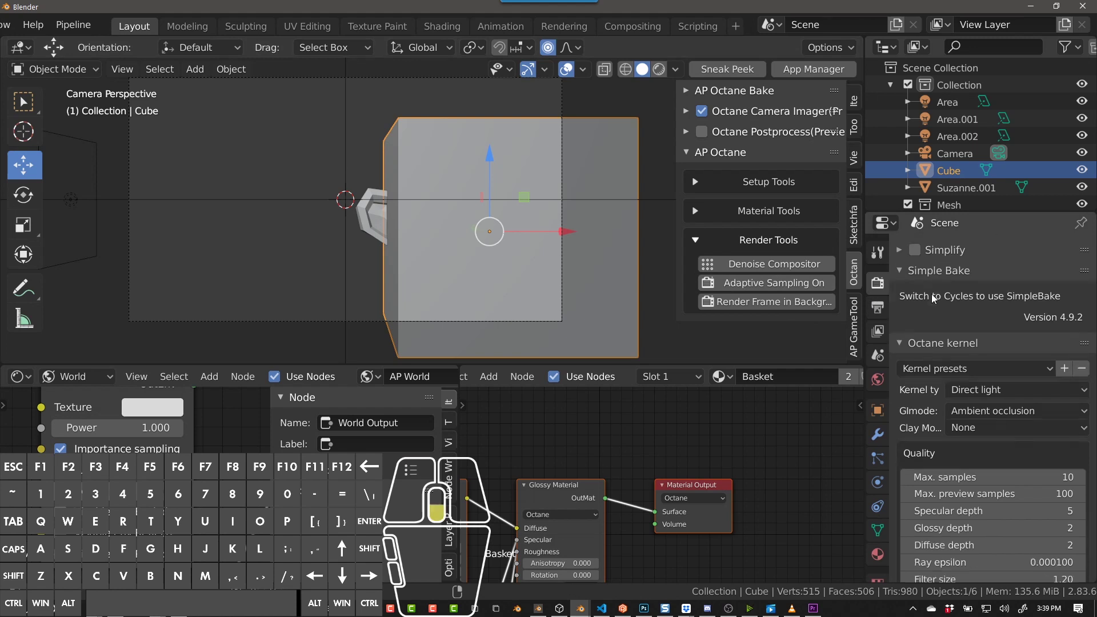
scroll(958, 413, "down", 10)
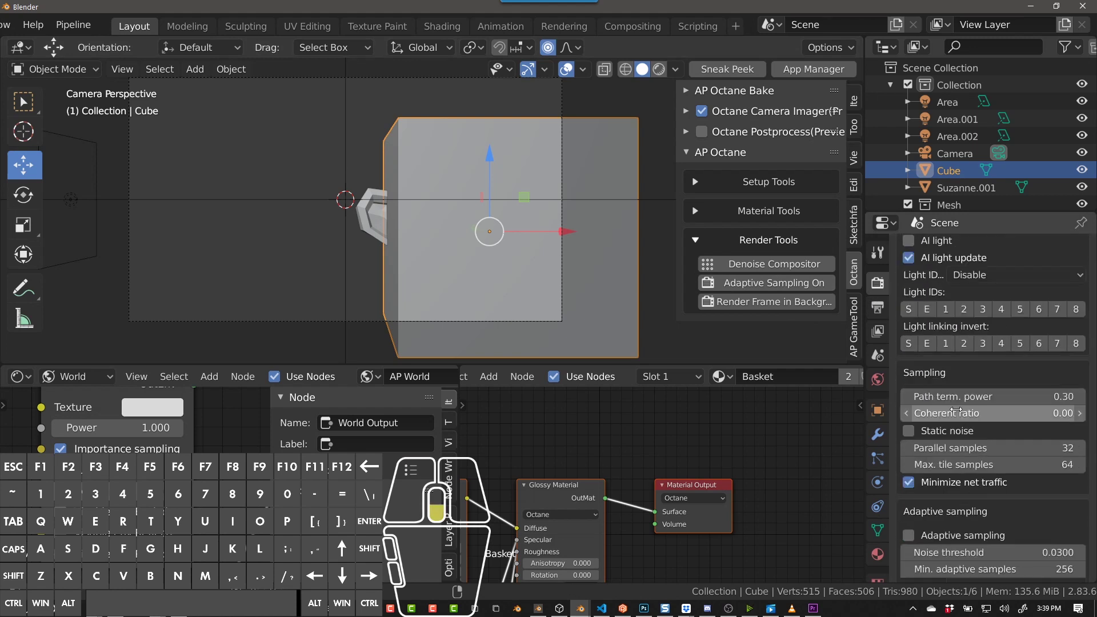
left_click(914, 331)
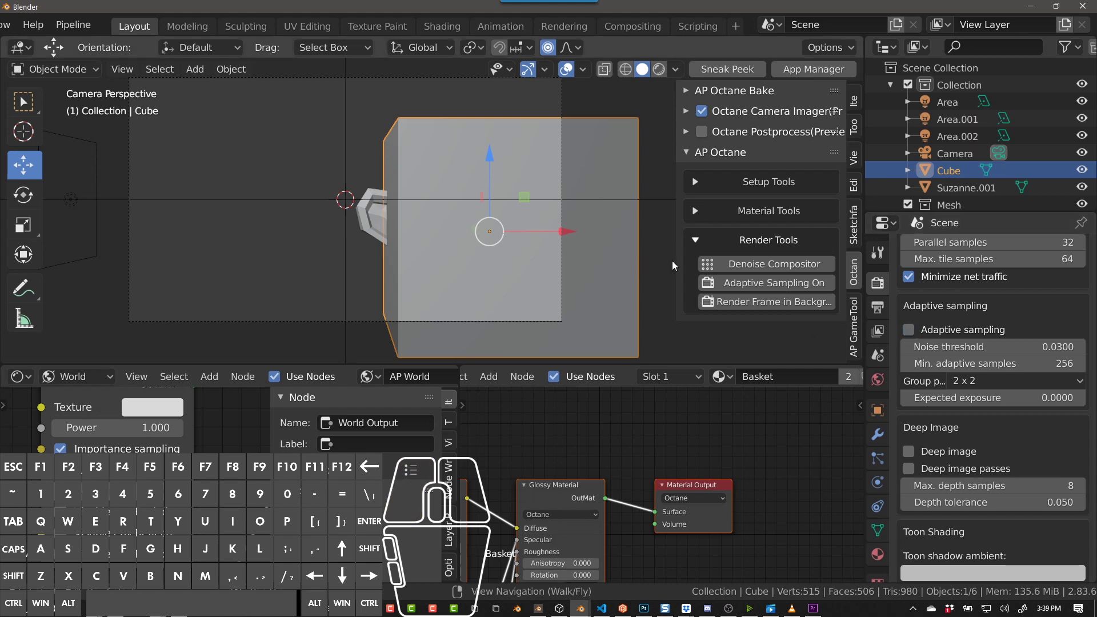
left_click(715, 280)
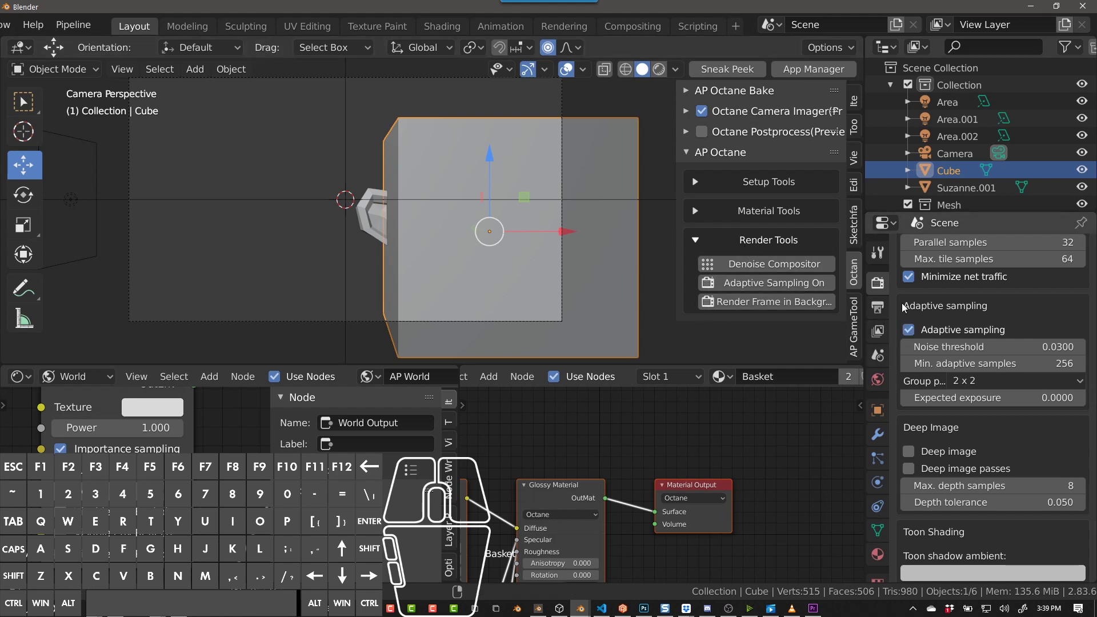
left_click(910, 330)
left_click(715, 283)
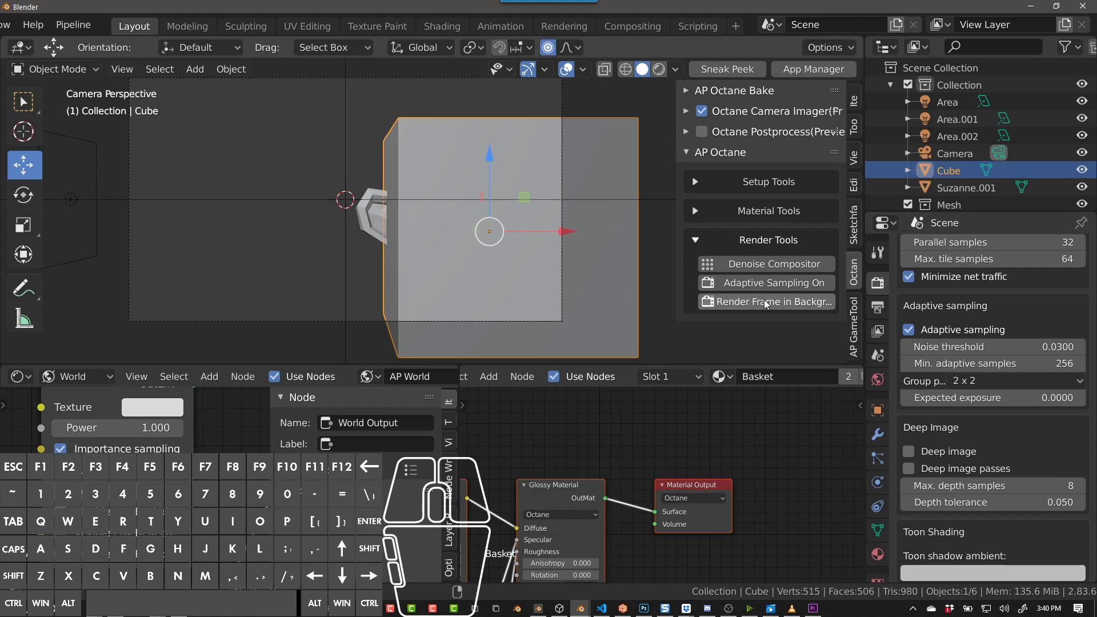
Try Render Frame in Background and a regular frame render with Suzanne.001 selected and rendered viewport shading active
left_click(723, 303)
left_click(460, 232)
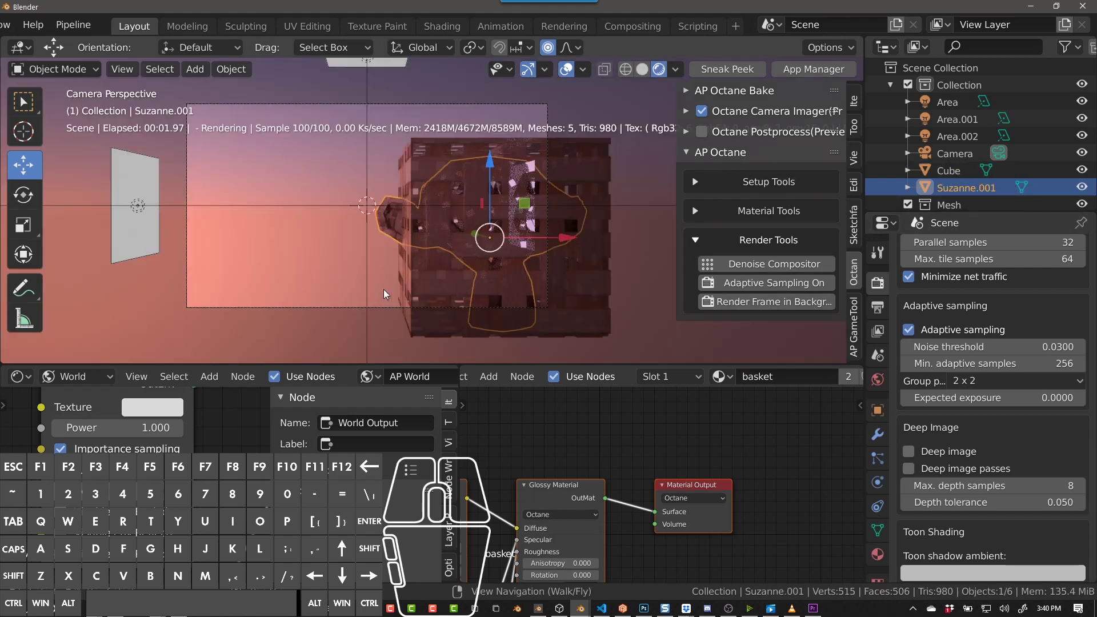
key("F12")
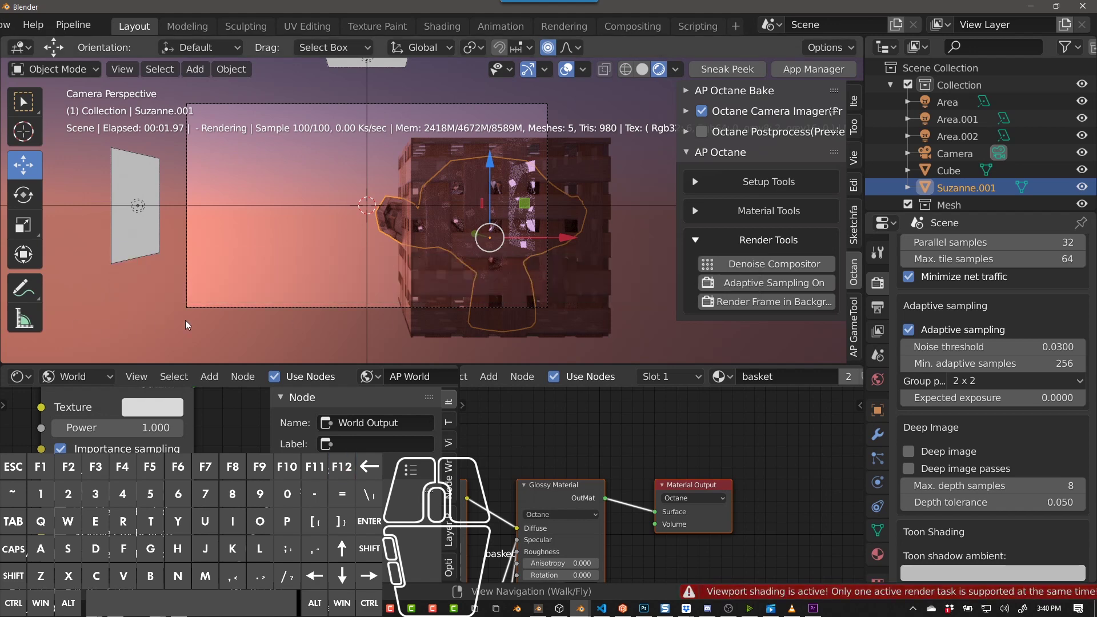
Set the viewport shading to Solid, render the current frame, and close the render window
key("z")
left_click(350, 311)
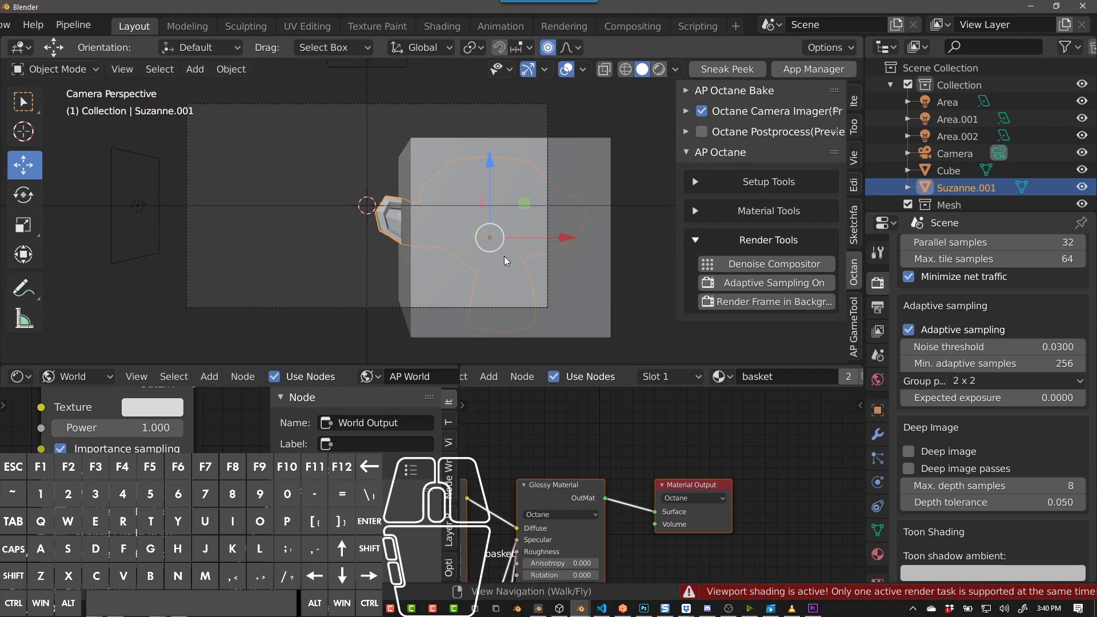
key("F12")
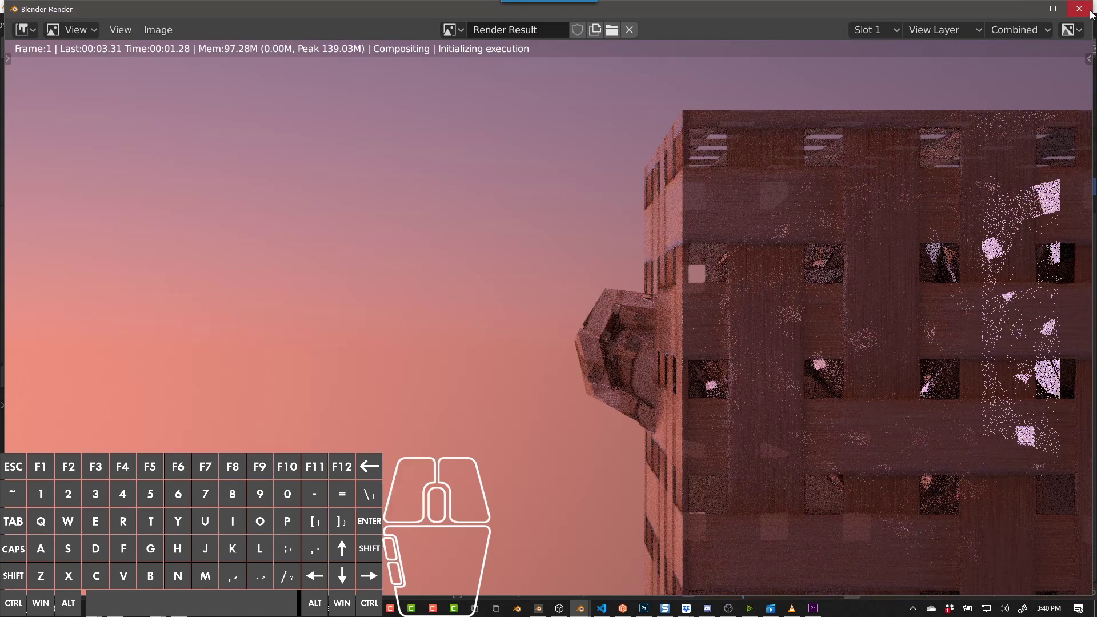
left_click(1091, 13)
Run Render Frame in Background, select the Cube, and render the current frame again
left_click(786, 302)
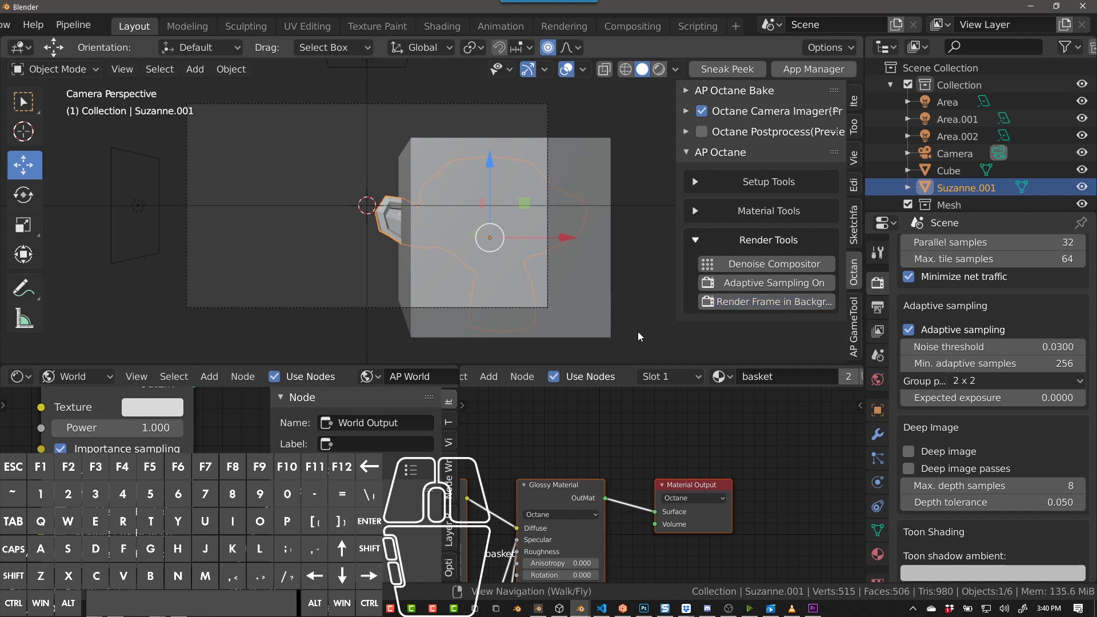
left_click(612, 323)
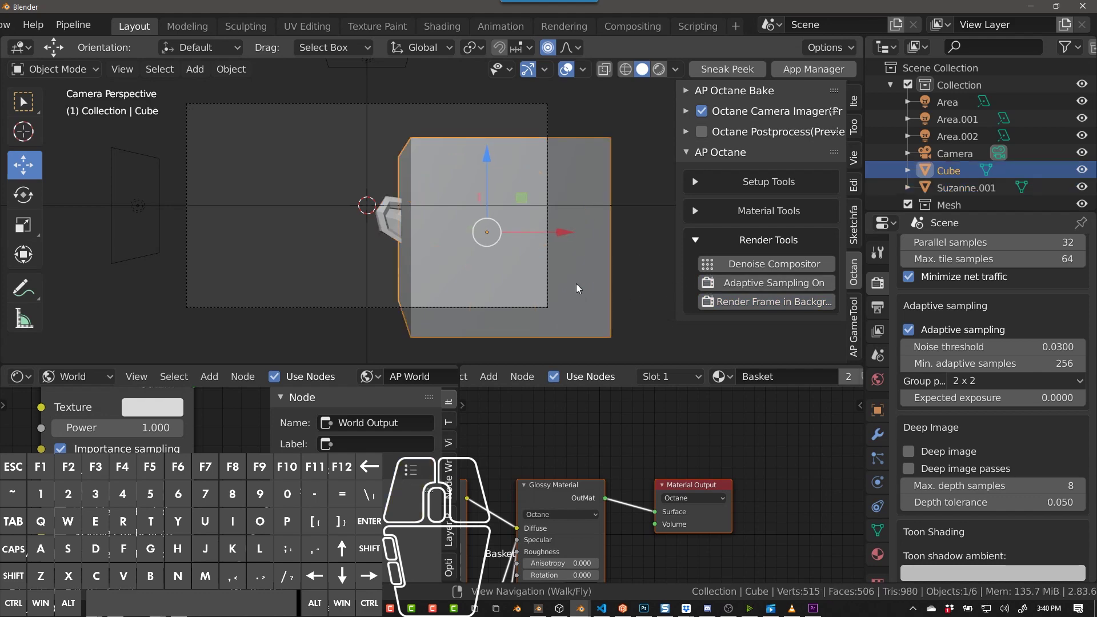
key("F12")
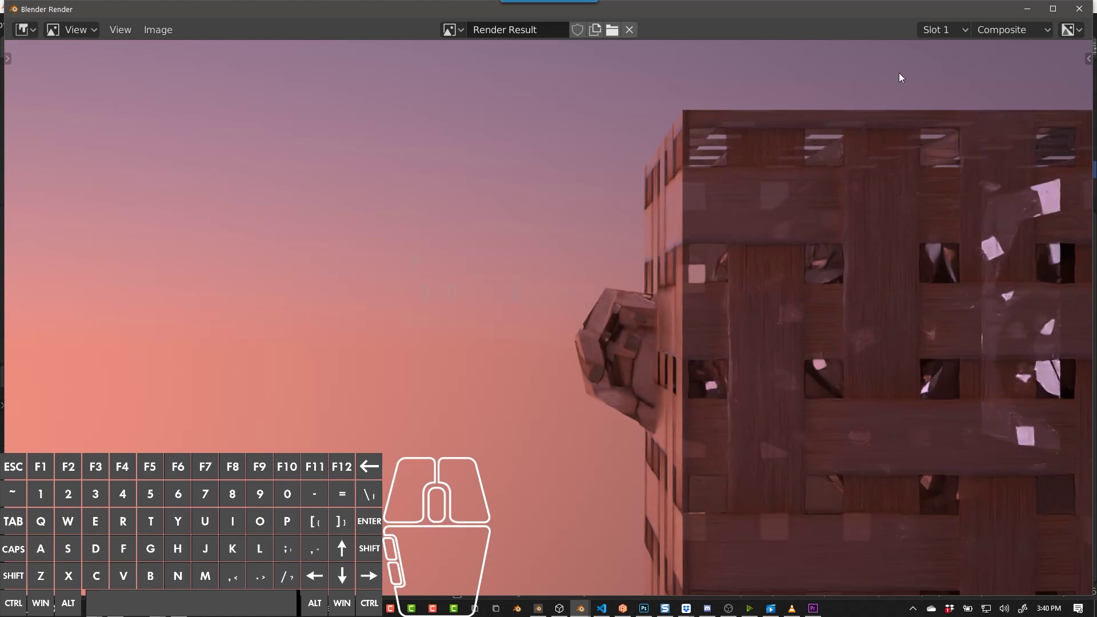